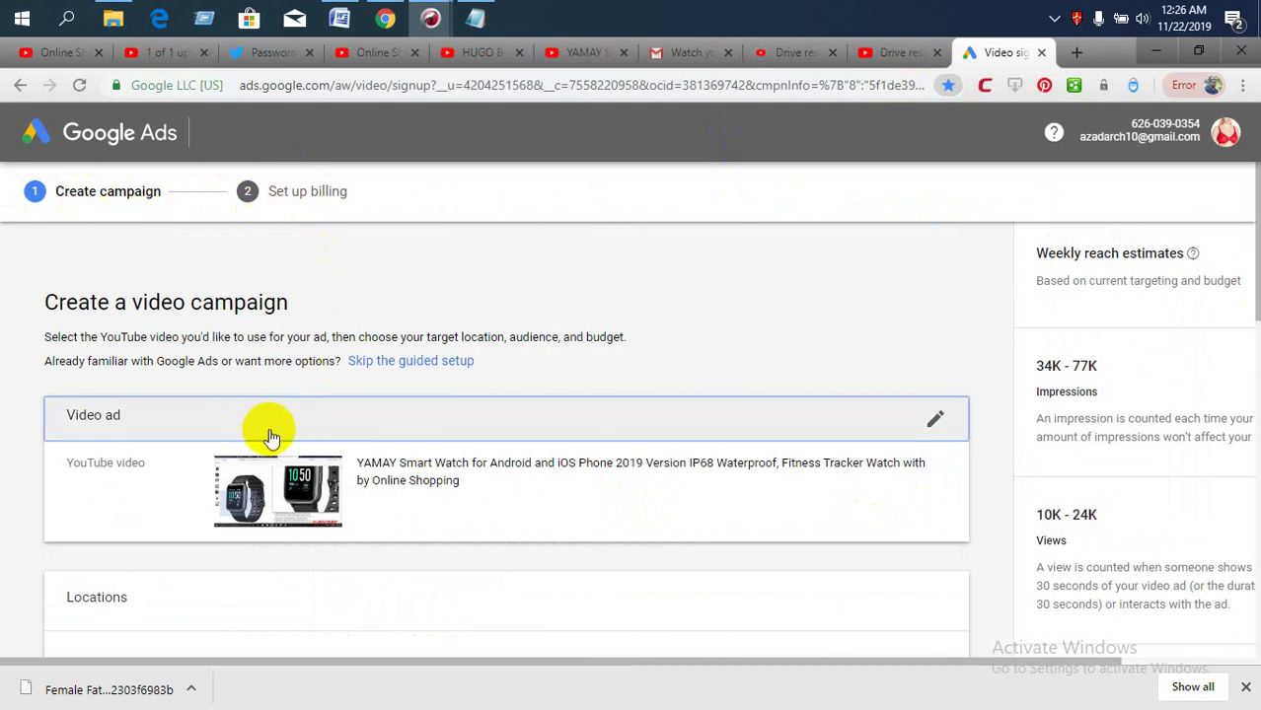
Try to continue past the Locations section with English and Bengali as the customer languages
scroll(450, 436, "down", 2)
scroll(646, 427, "down", 3)
scroll(646, 426, "down", 4)
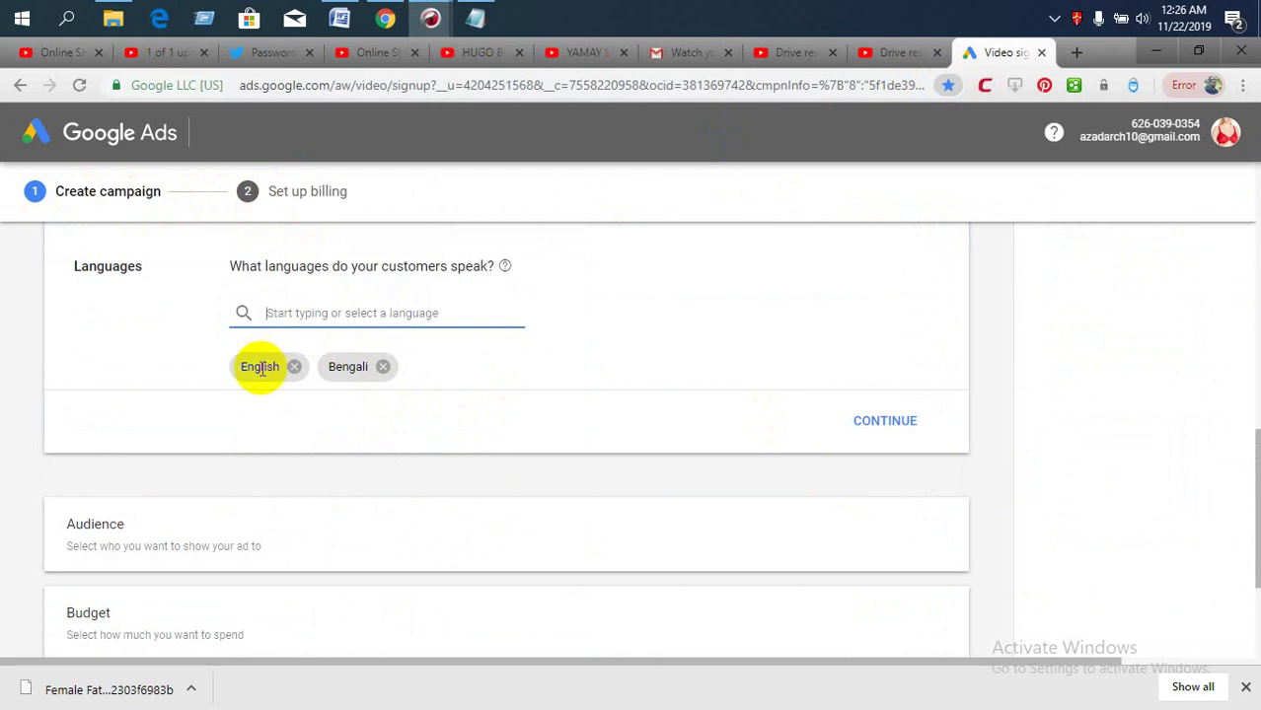
left_click(901, 415)
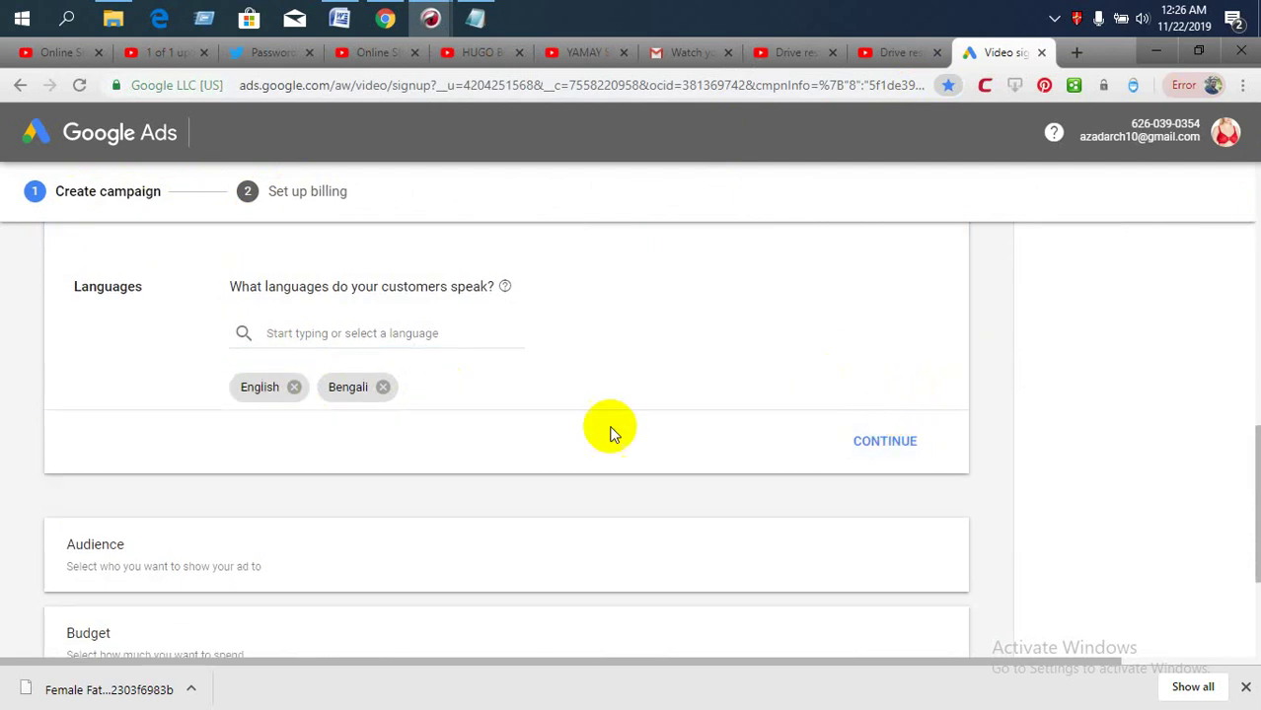
scroll(582, 431, "up", 2)
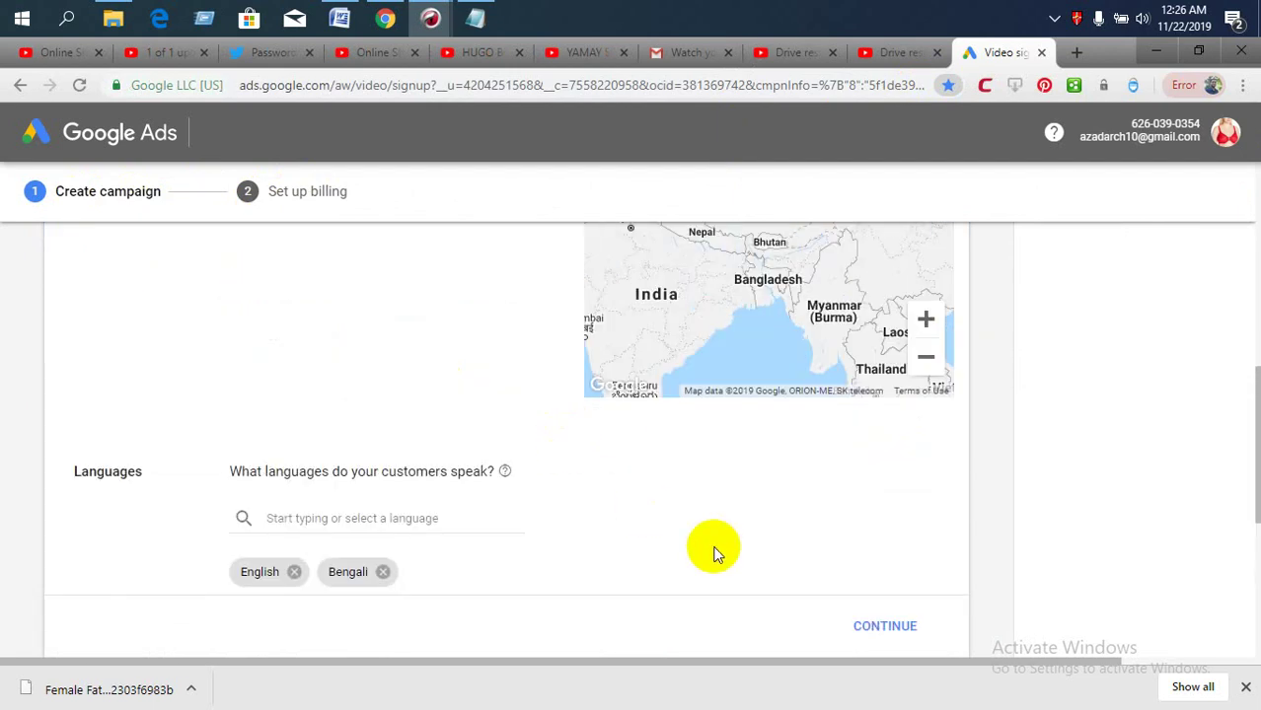
scroll(715, 553, "up", 1)
scroll(892, 580, "down", 3)
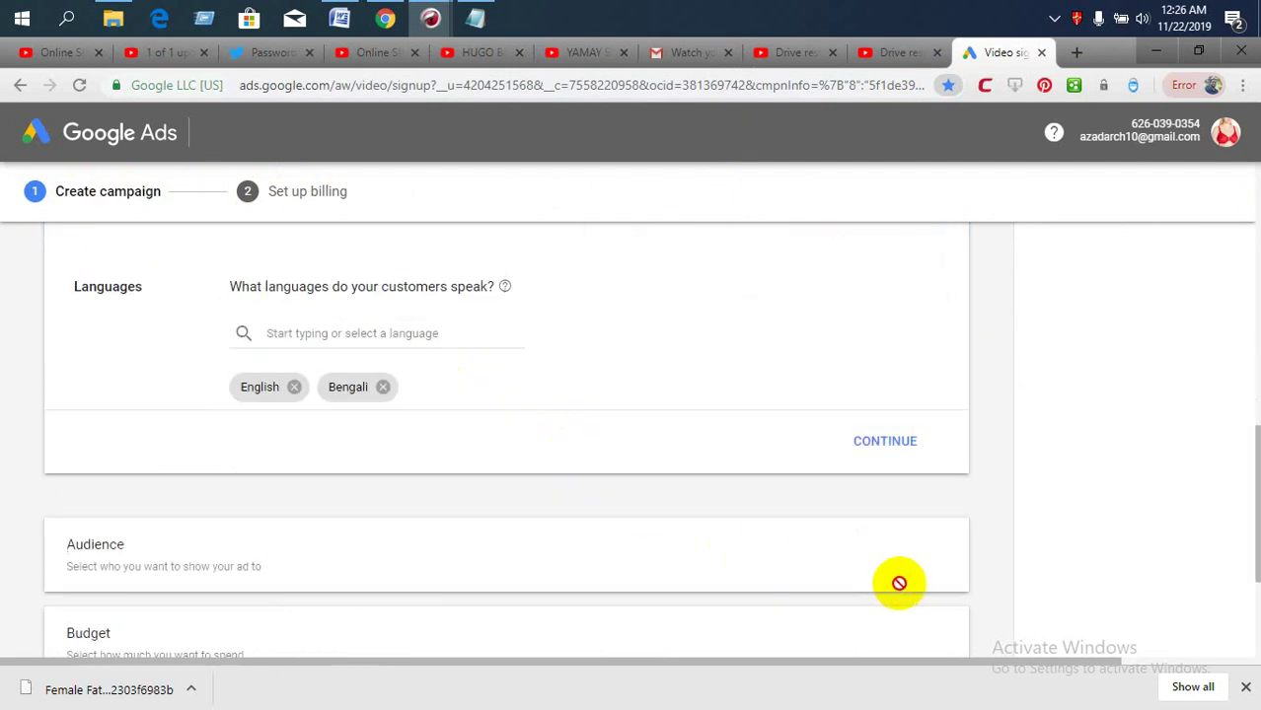
left_click(860, 461)
Remove English from the campaign's customer languages
left_click(395, 342)
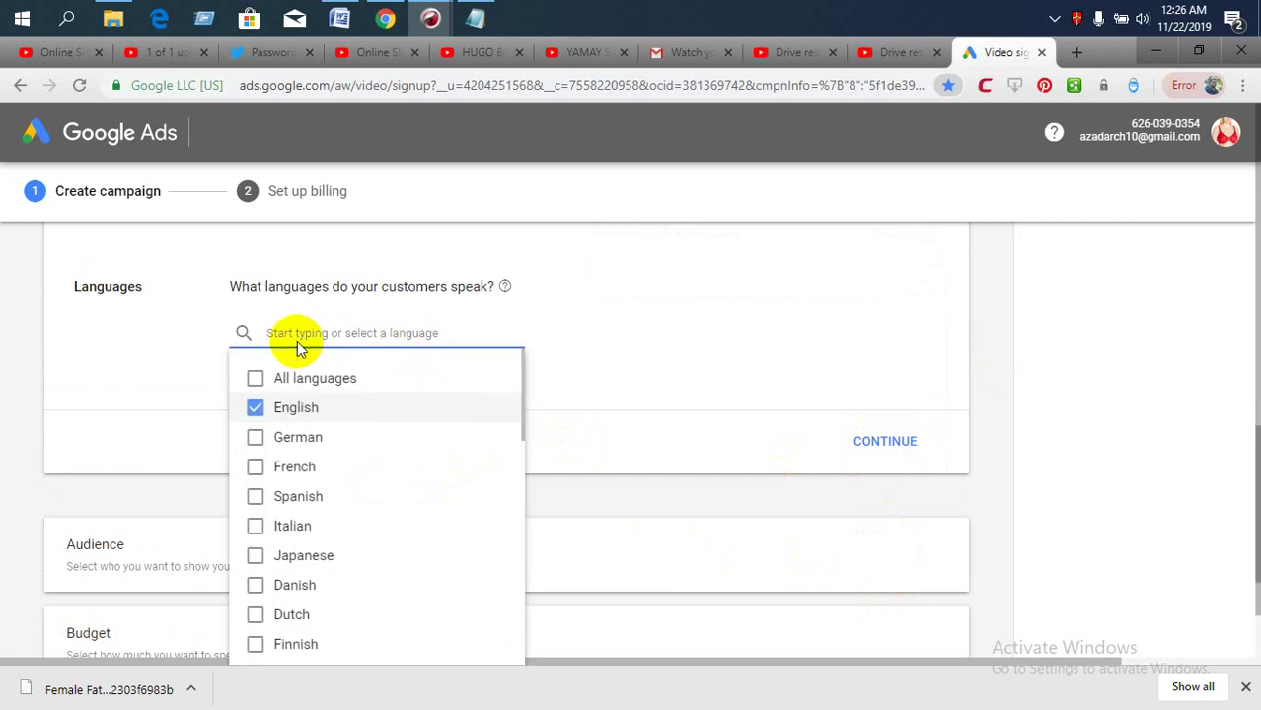
left_click(308, 408)
left_click(316, 414)
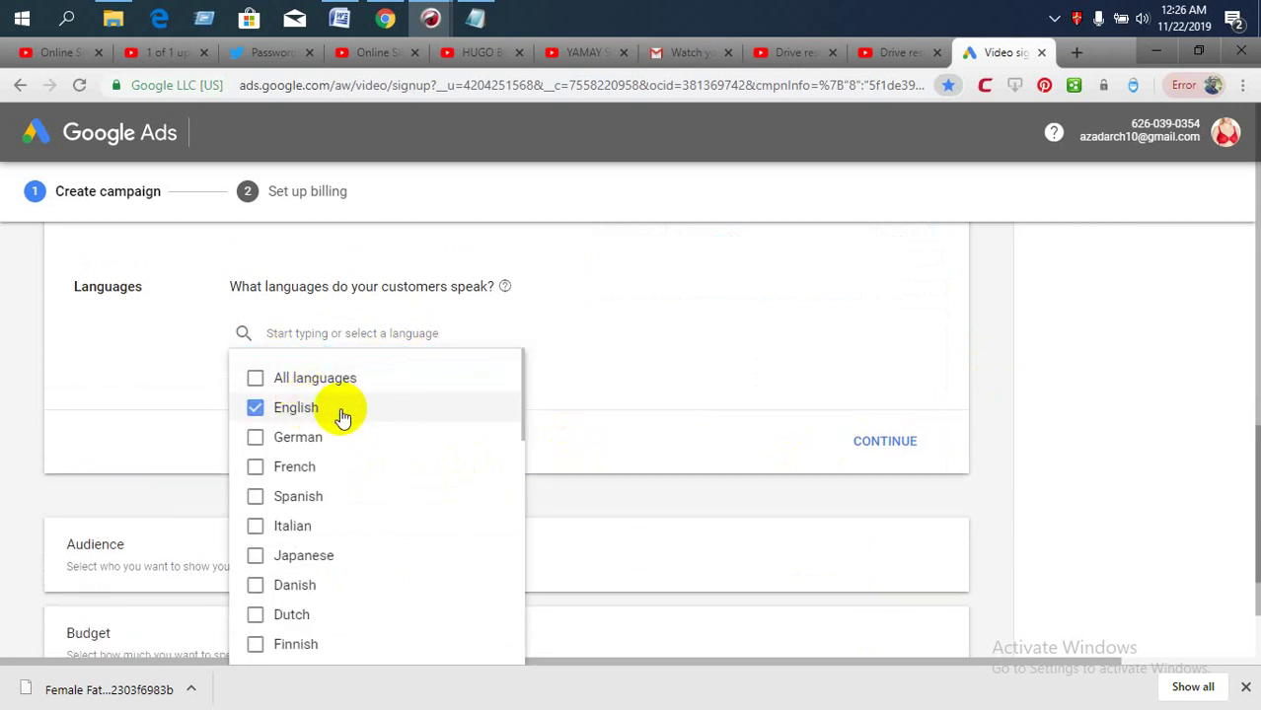
left_click(318, 414)
left_click(679, 459)
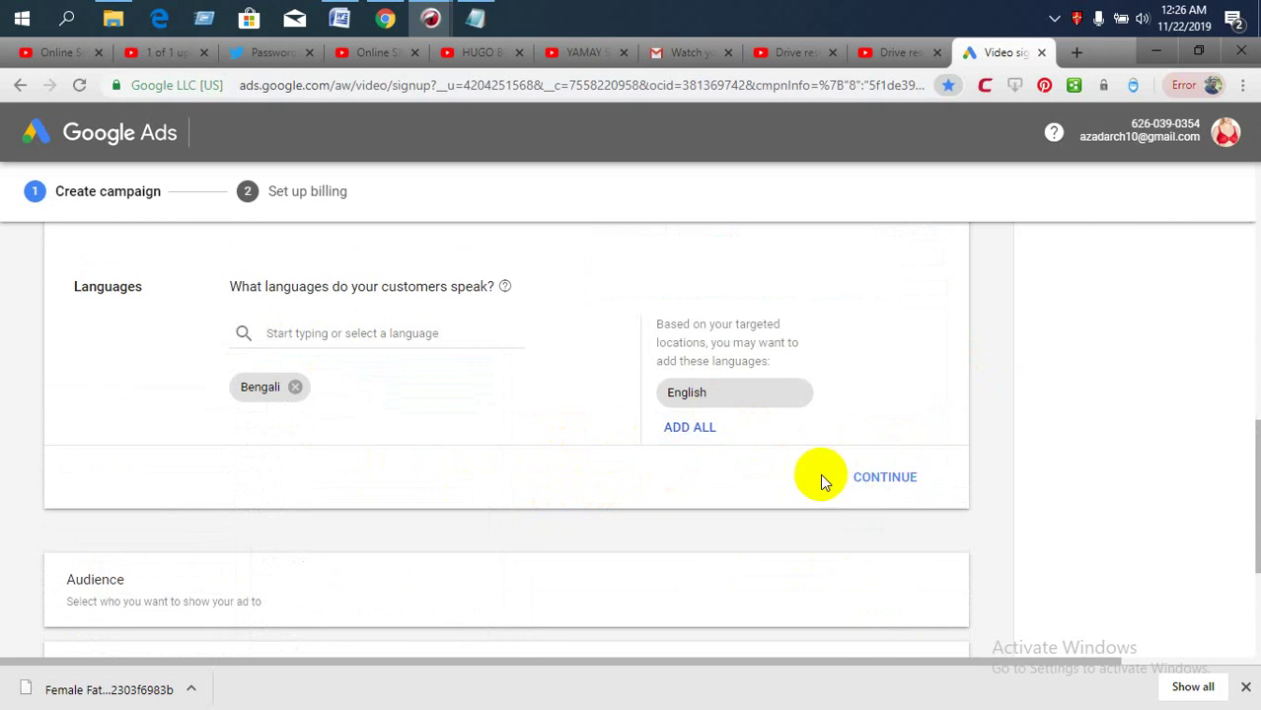
Deselect and reselect Bengali in the customer languages, and add the suggested English back
left_click(298, 336)
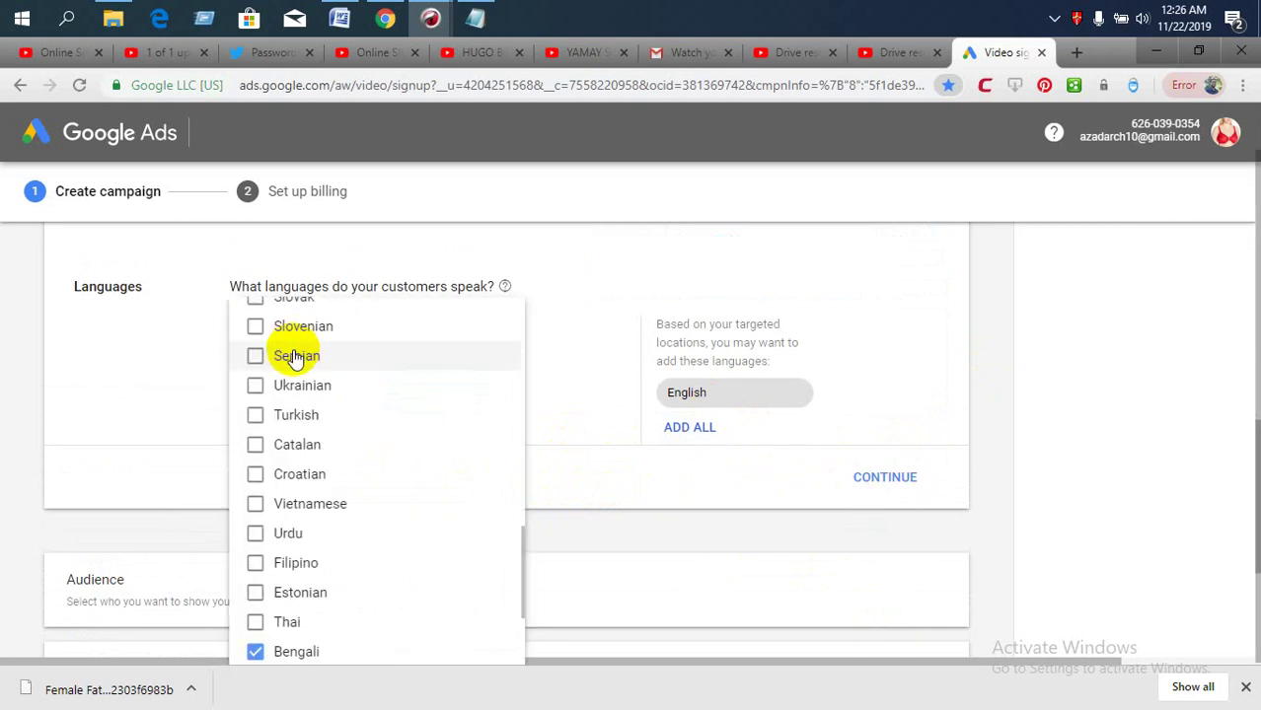
left_click(306, 654)
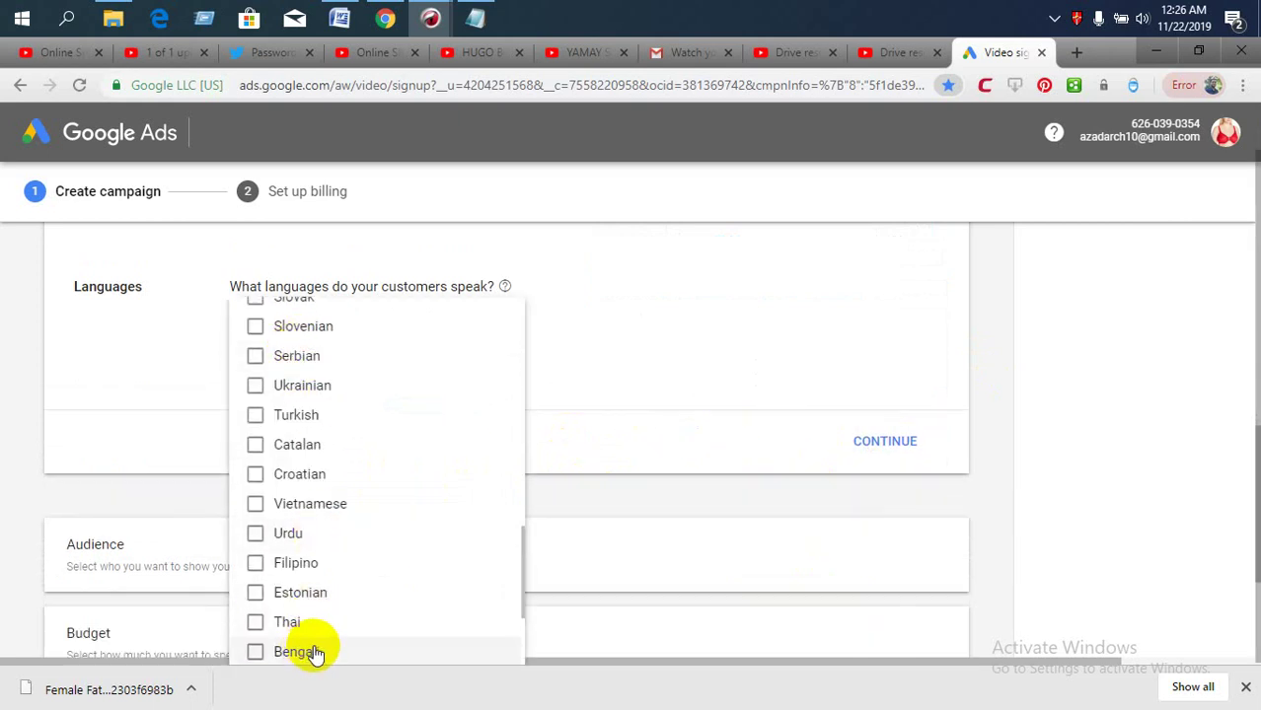
left_click(303, 649)
left_click(602, 459)
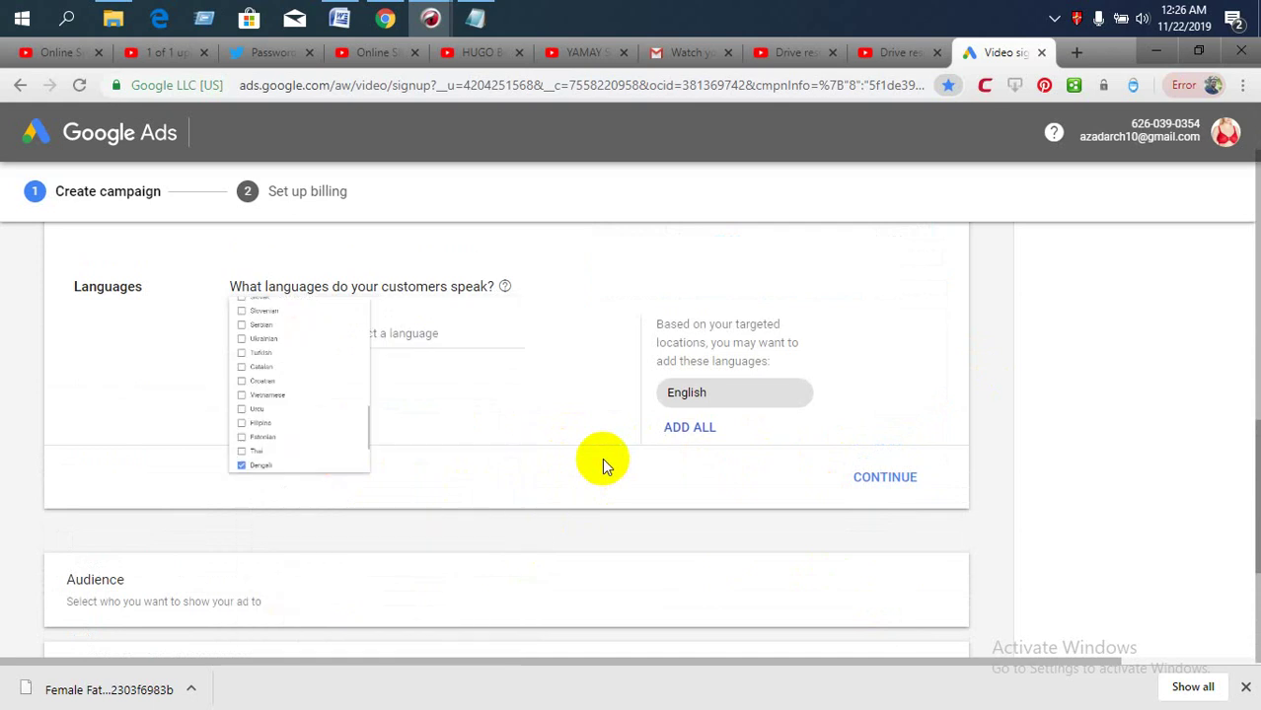
left_click(685, 429)
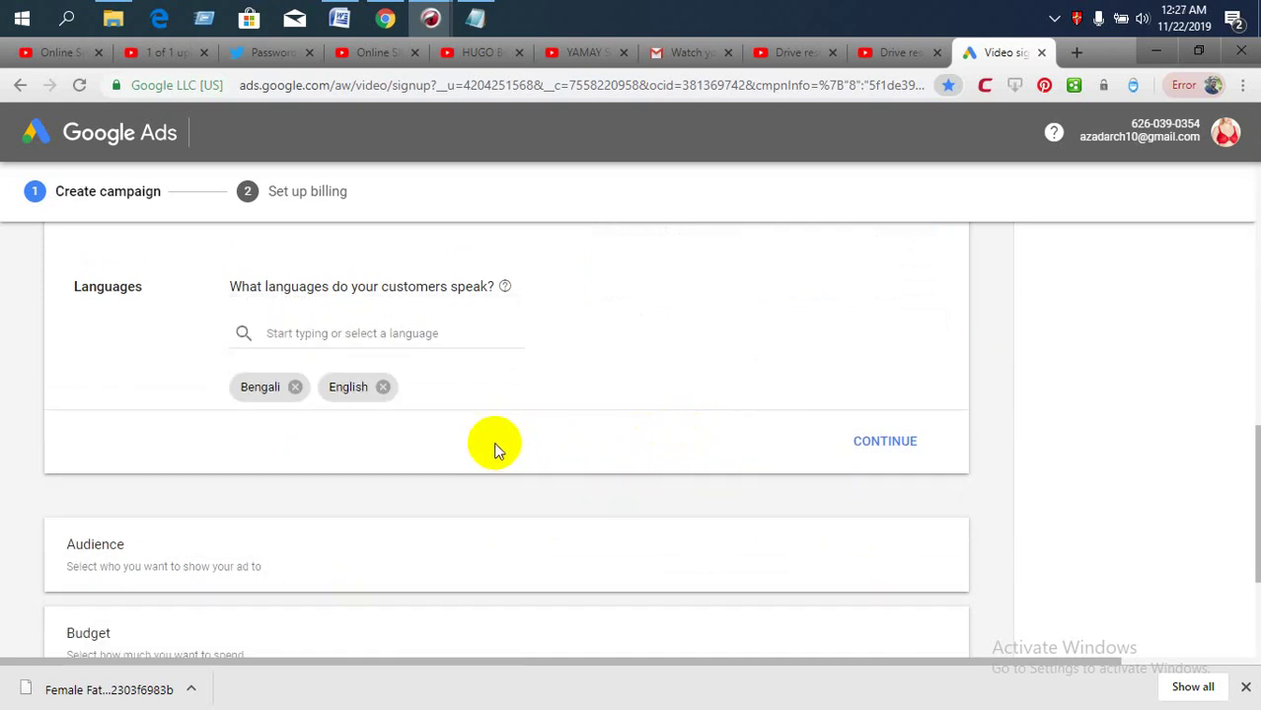
Try 6203 as the zip code for the campaign's target location and clear the entry
scroll(441, 416, "up", 2)
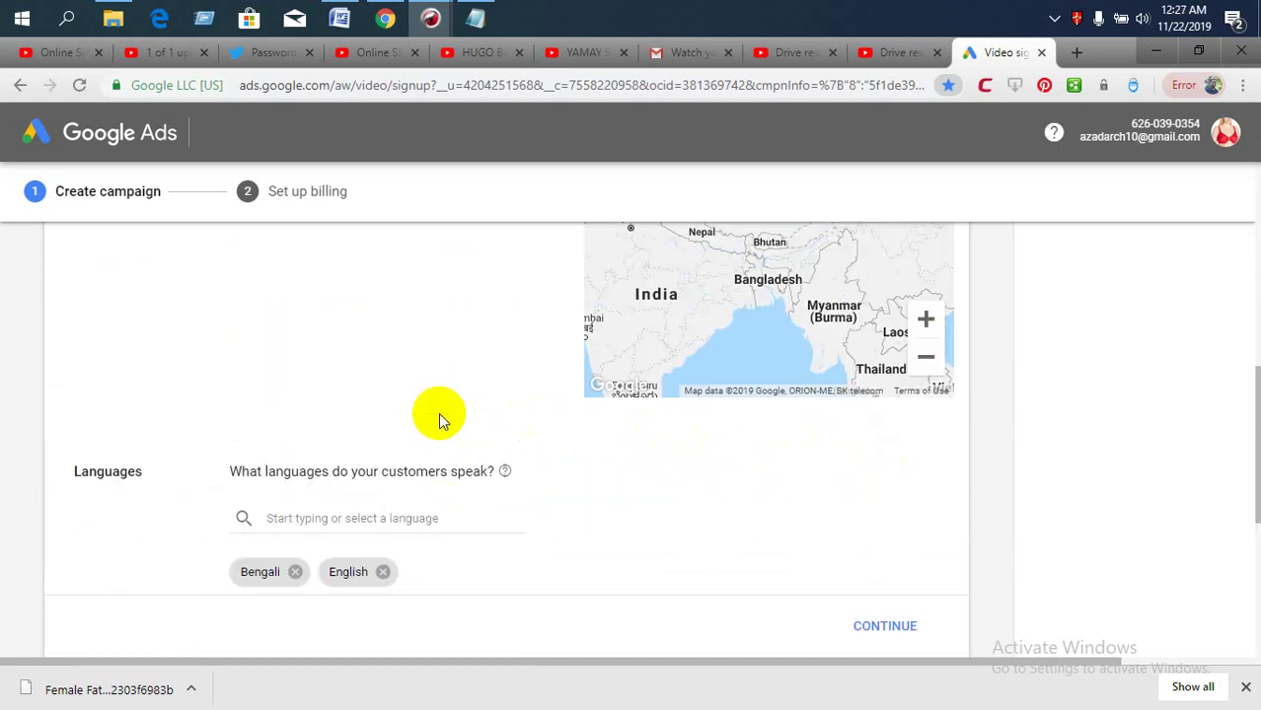
scroll(440, 414, "up", 3)
left_click(326, 441)
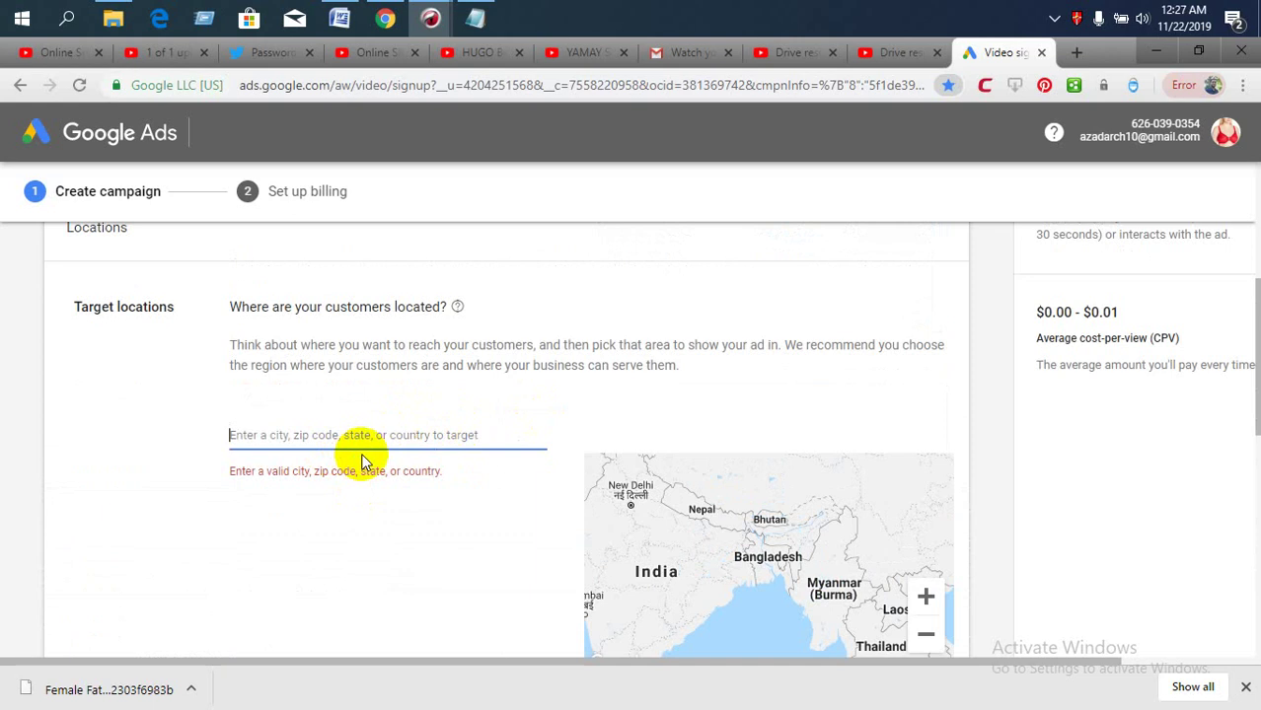
type("6")
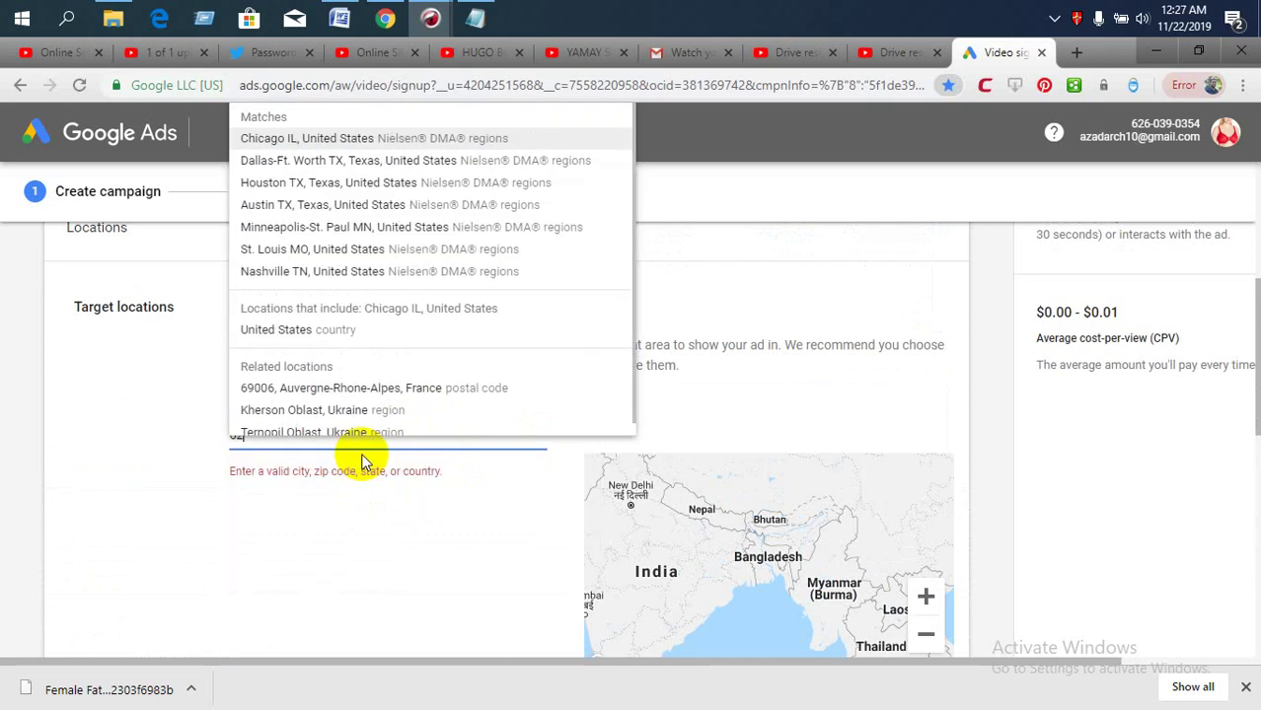
type("20")
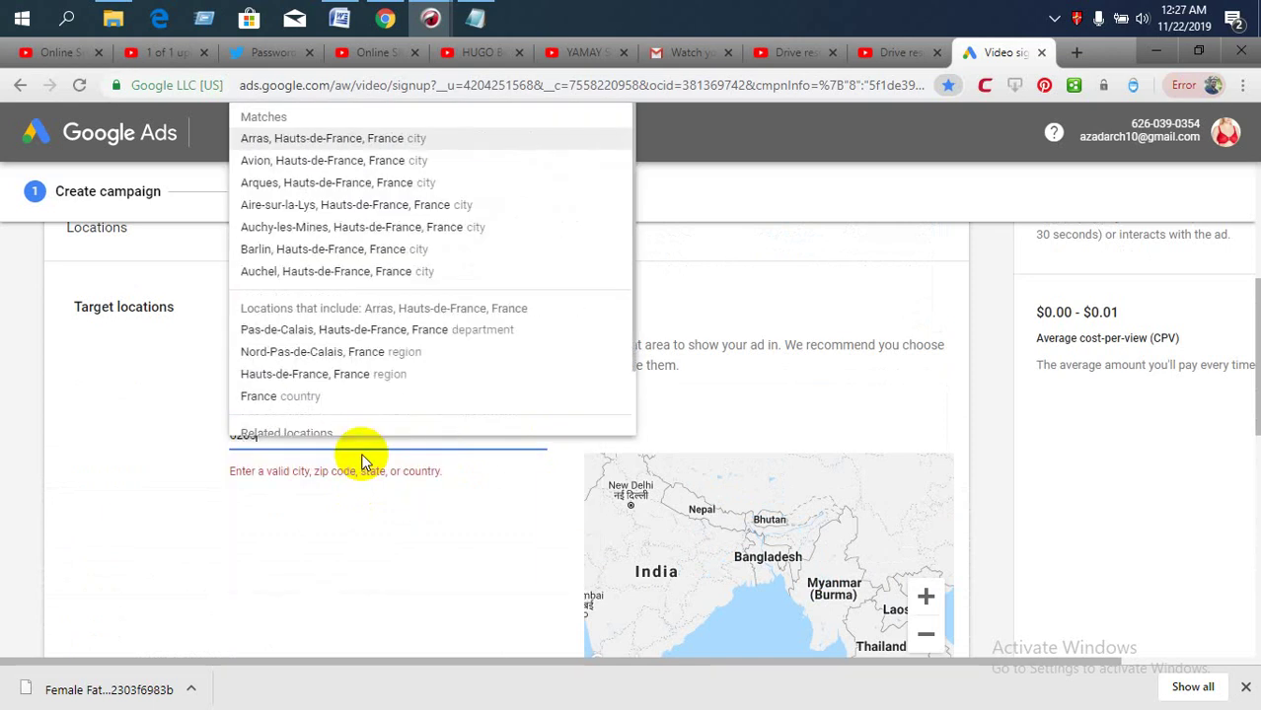
type("3")
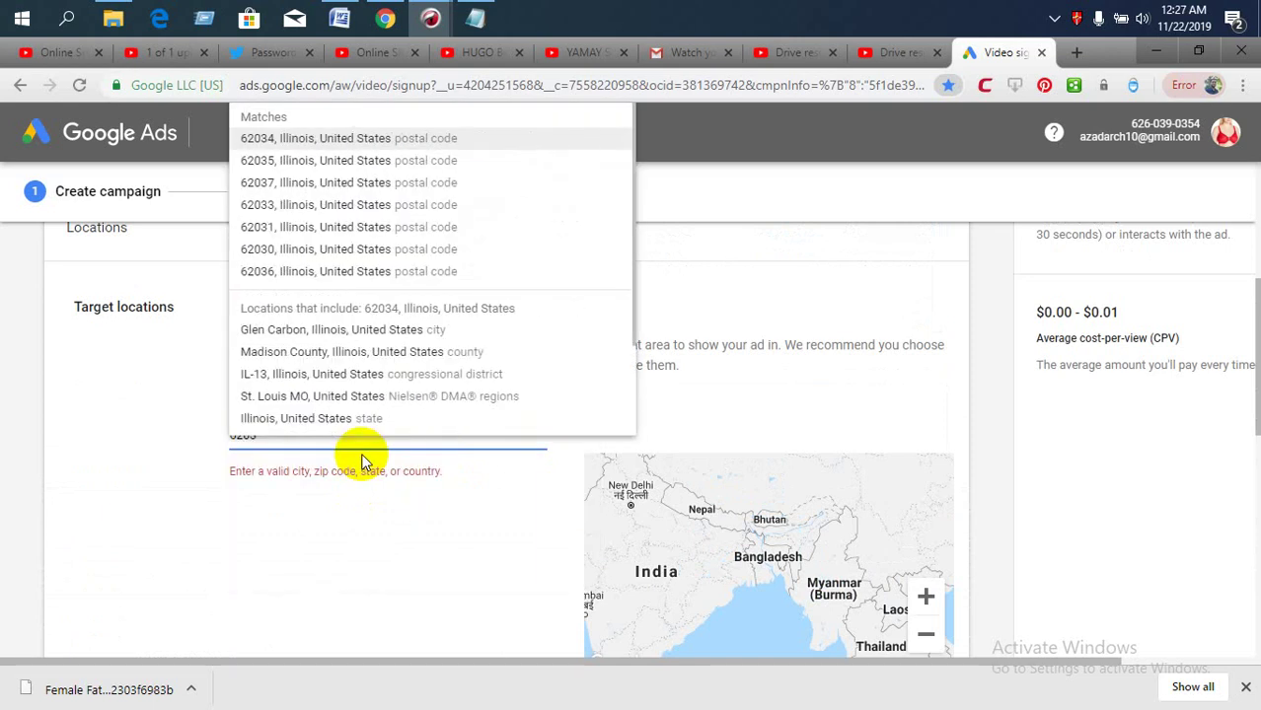
scroll(187, 454, "up", 1)
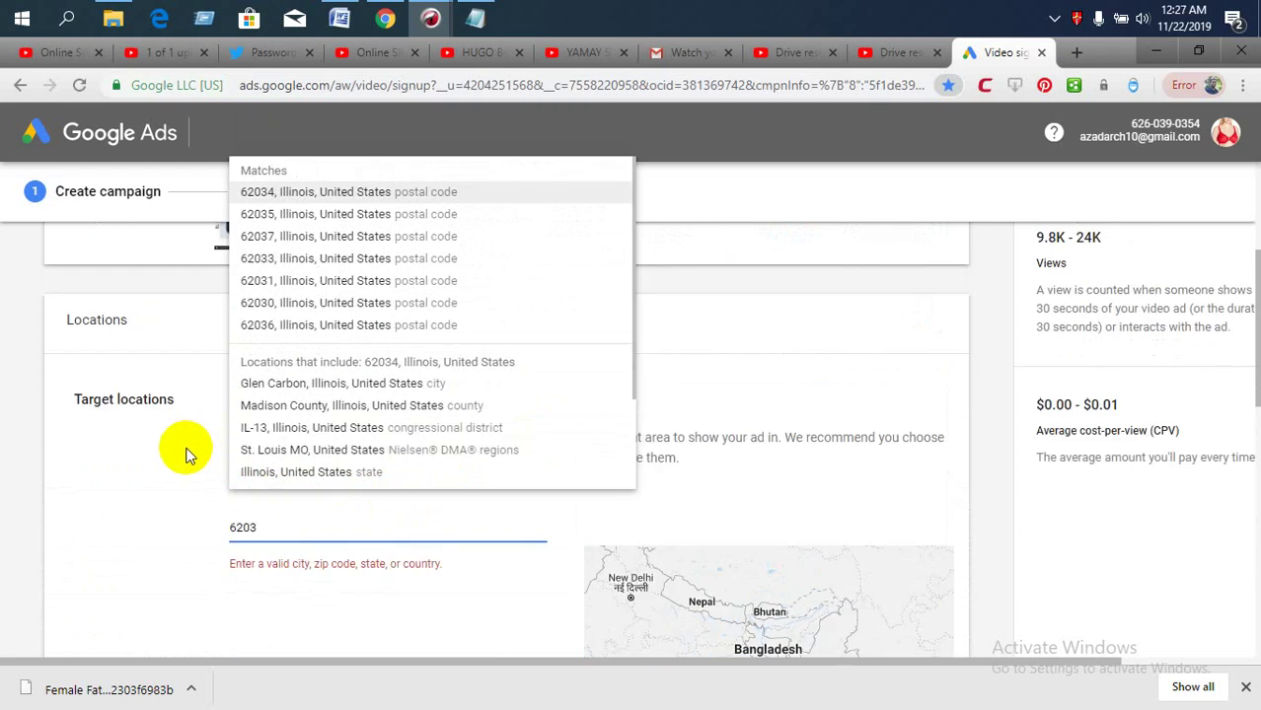
key("BackSpace")
key("BackSpace")
key("BackSpace")
key("BackSpace")
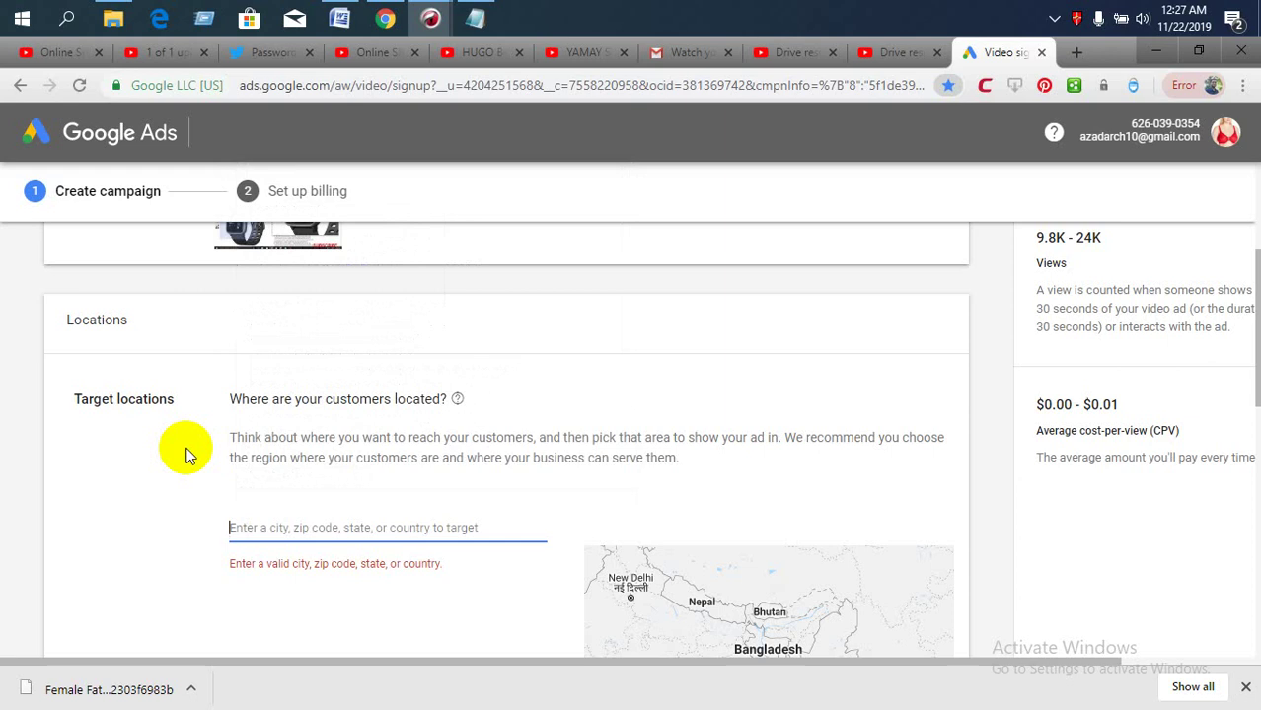
Try to find the target location by a phone dialling prefix and clear the entry
type("=")
key("BackSpace")
type("+881")
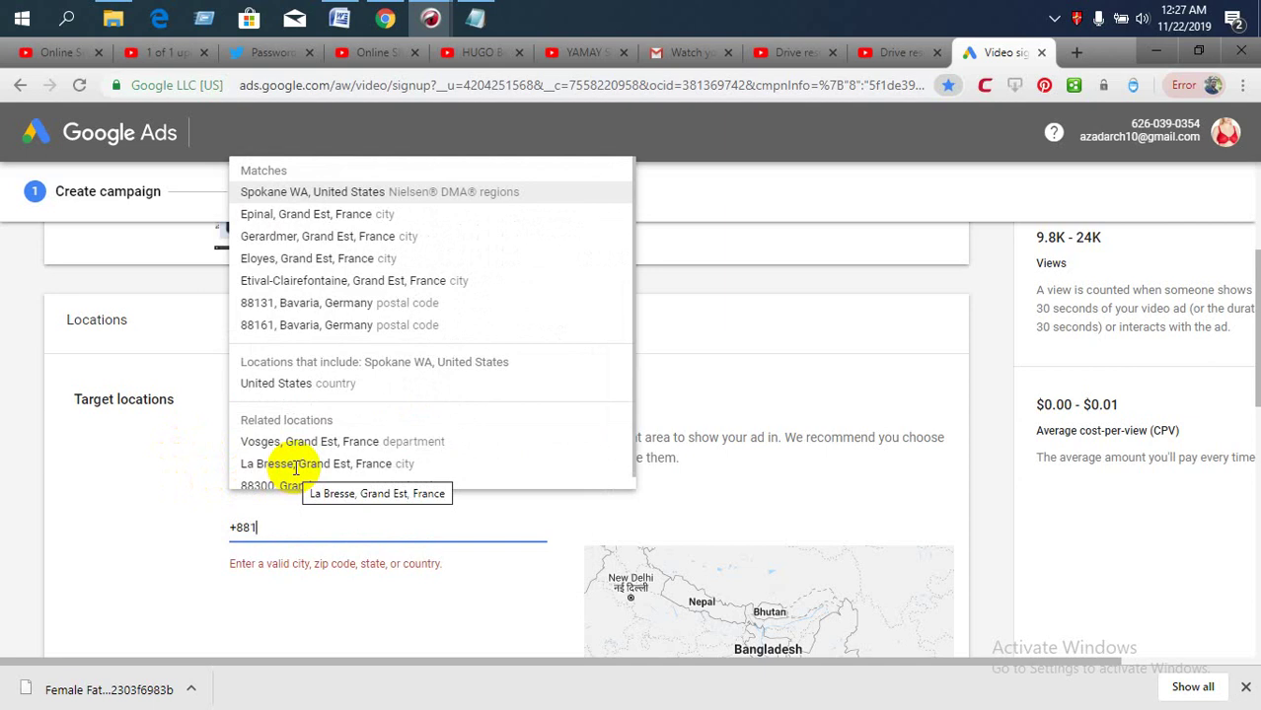
type("9")
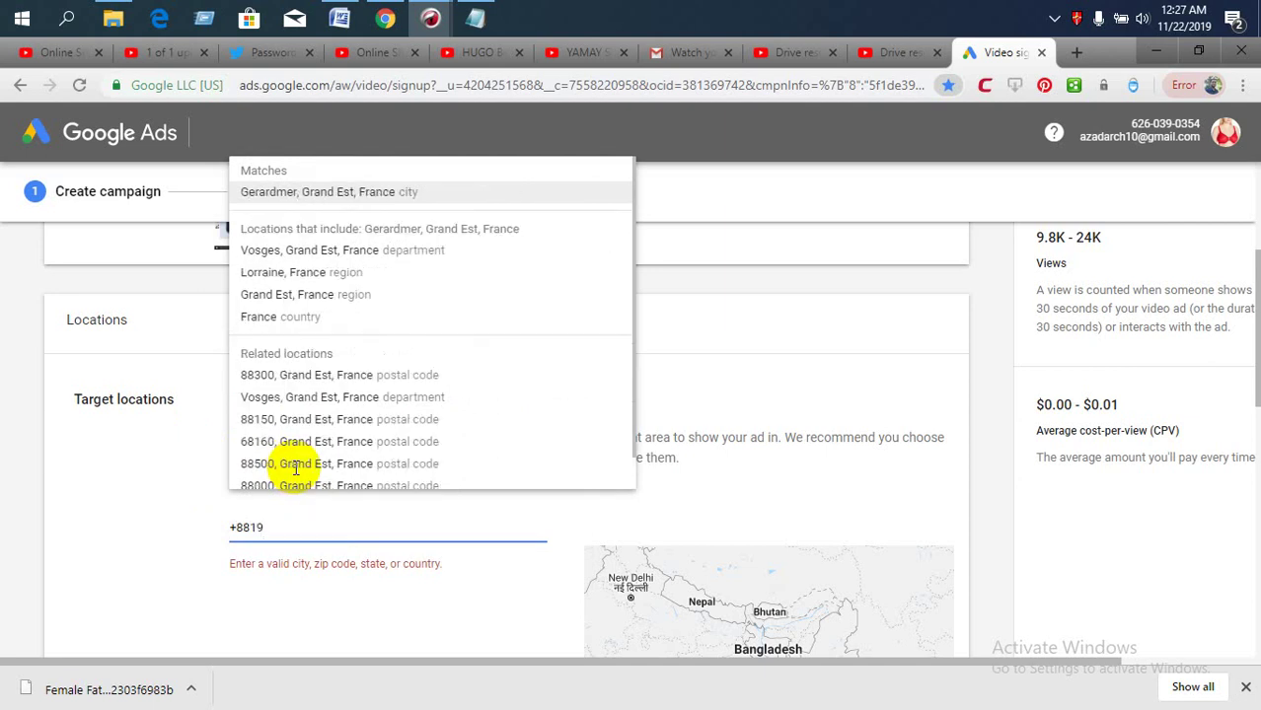
key("BackSpace")
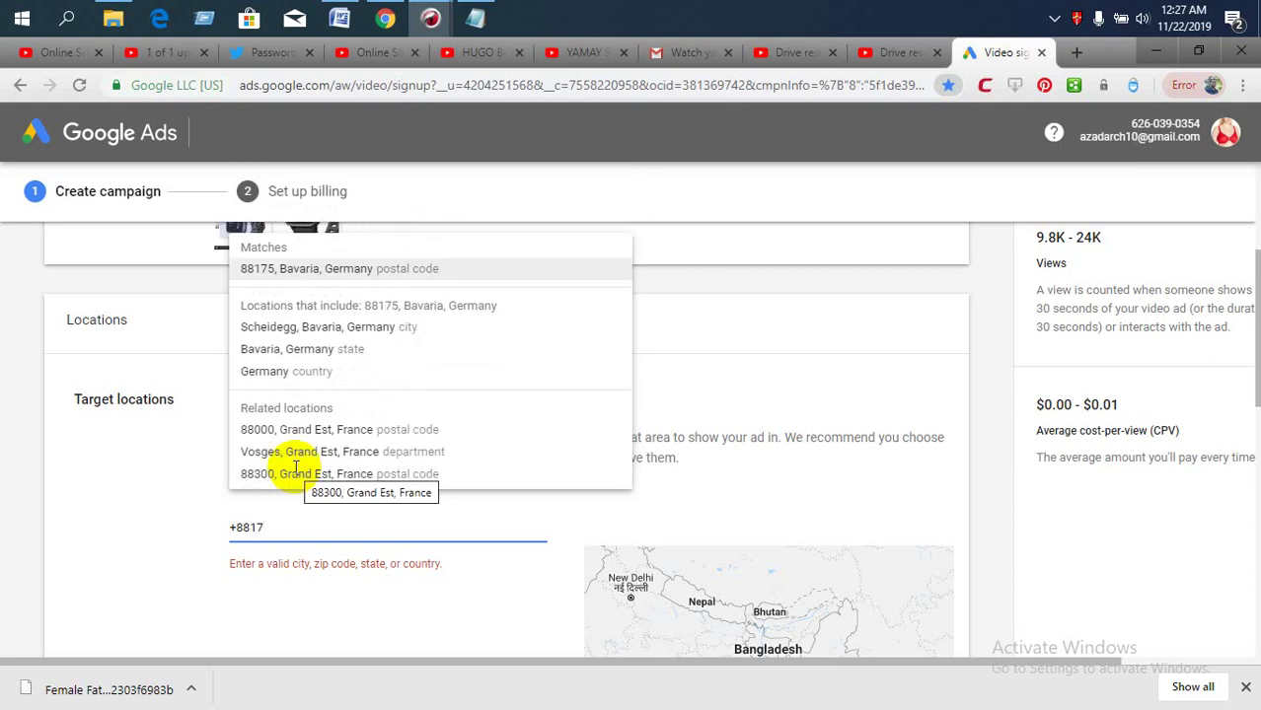
type("3")
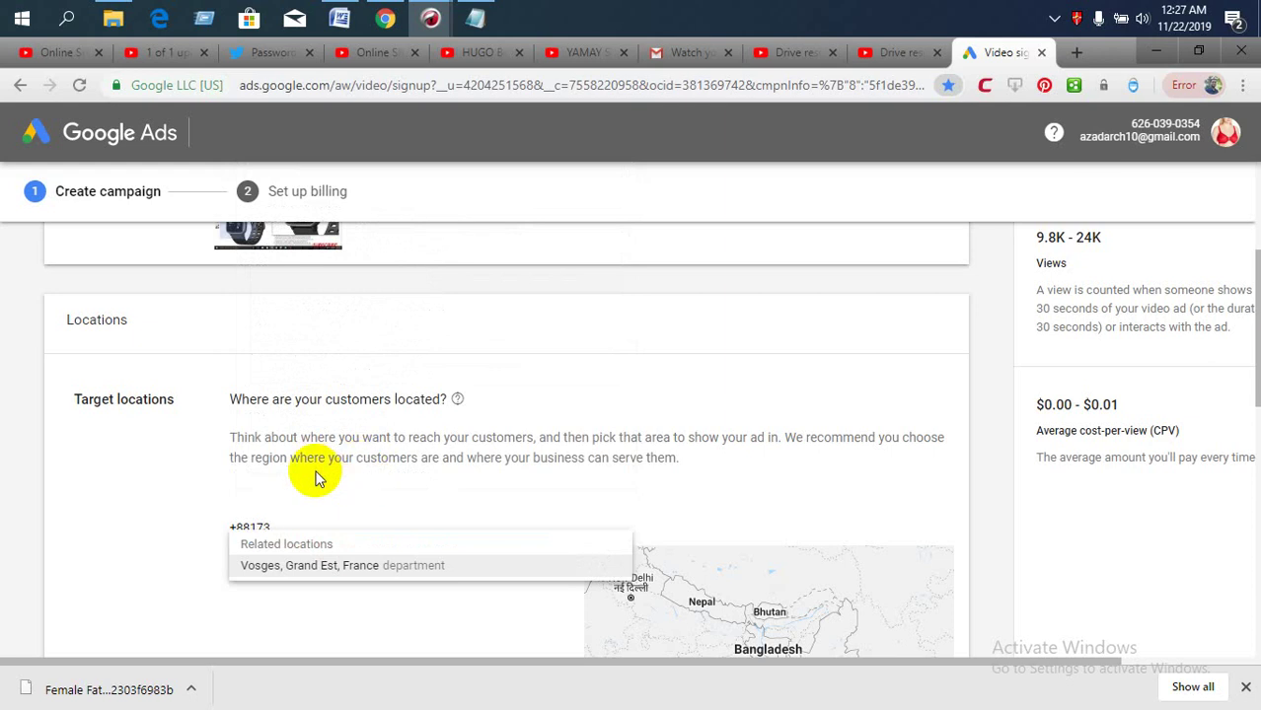
key("BackSpace")
key("BackSpace")
key("BackSpace")
key("BackSpace")
key("BackSpace")
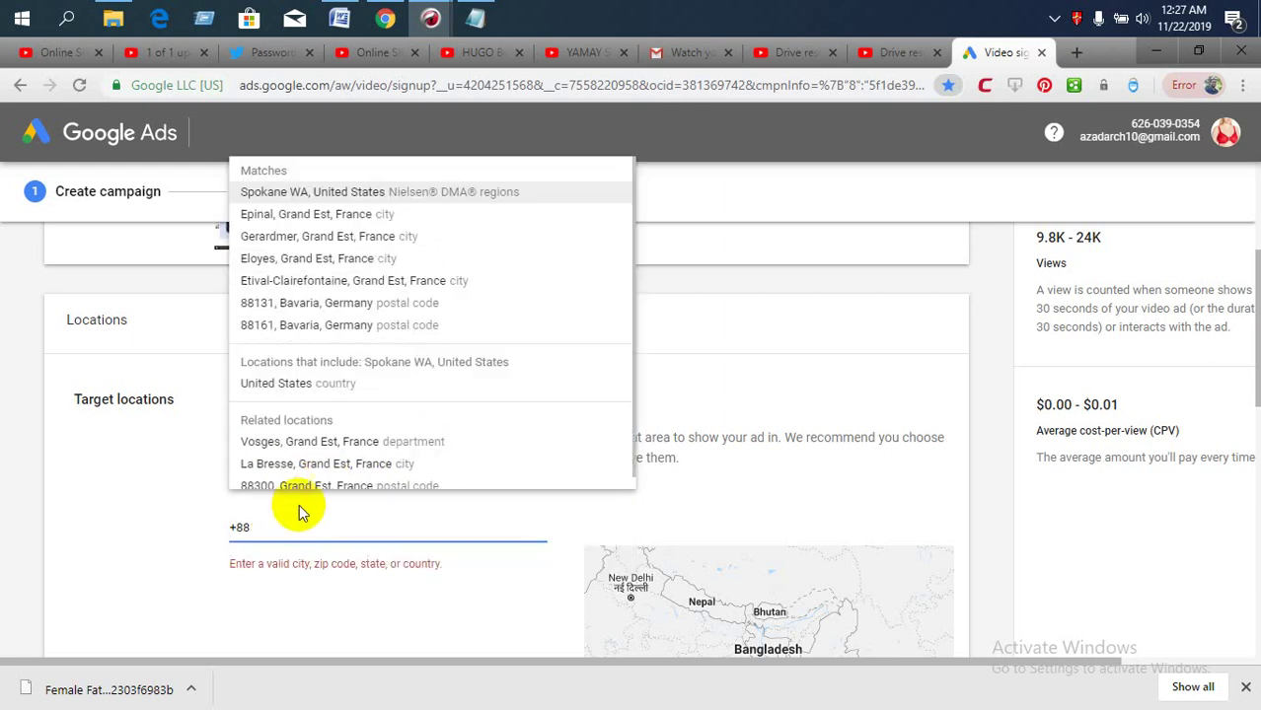
key("BackSpace")
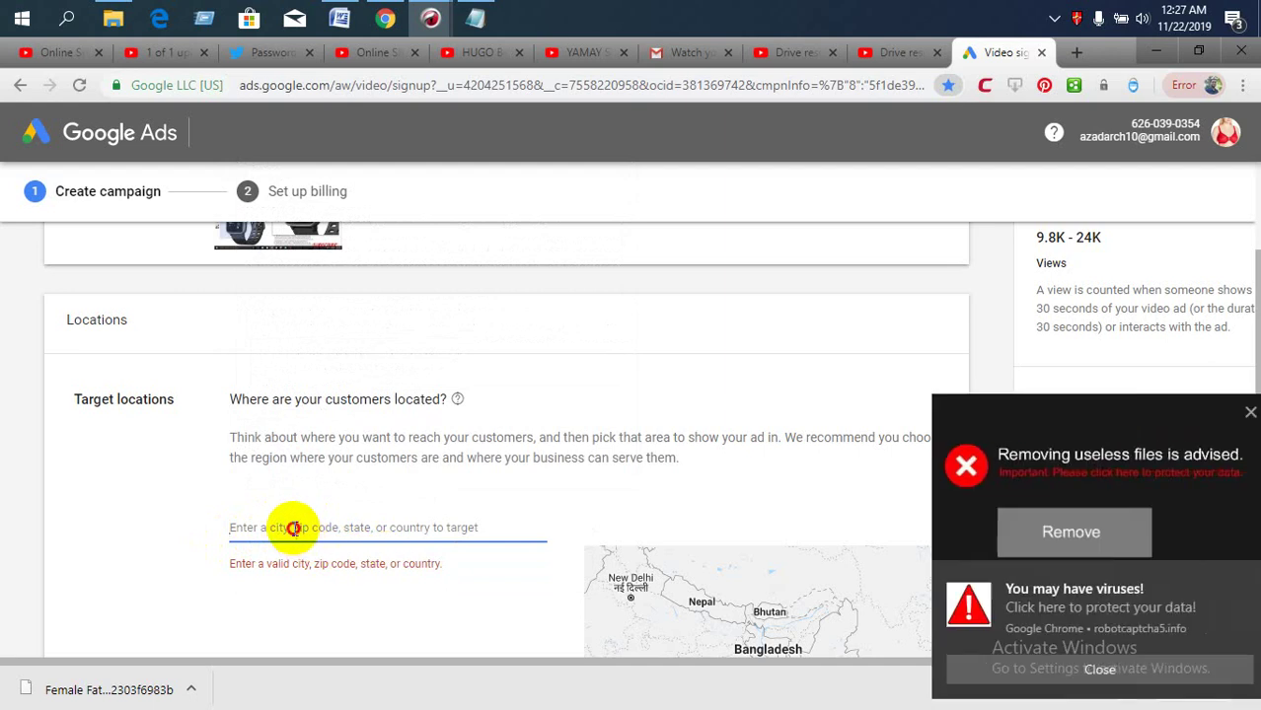
Search the web in a new browser tab for "bangla desh zip cord" and dismiss the virus-warning notification
left_click(1076, 52)
type("banga")
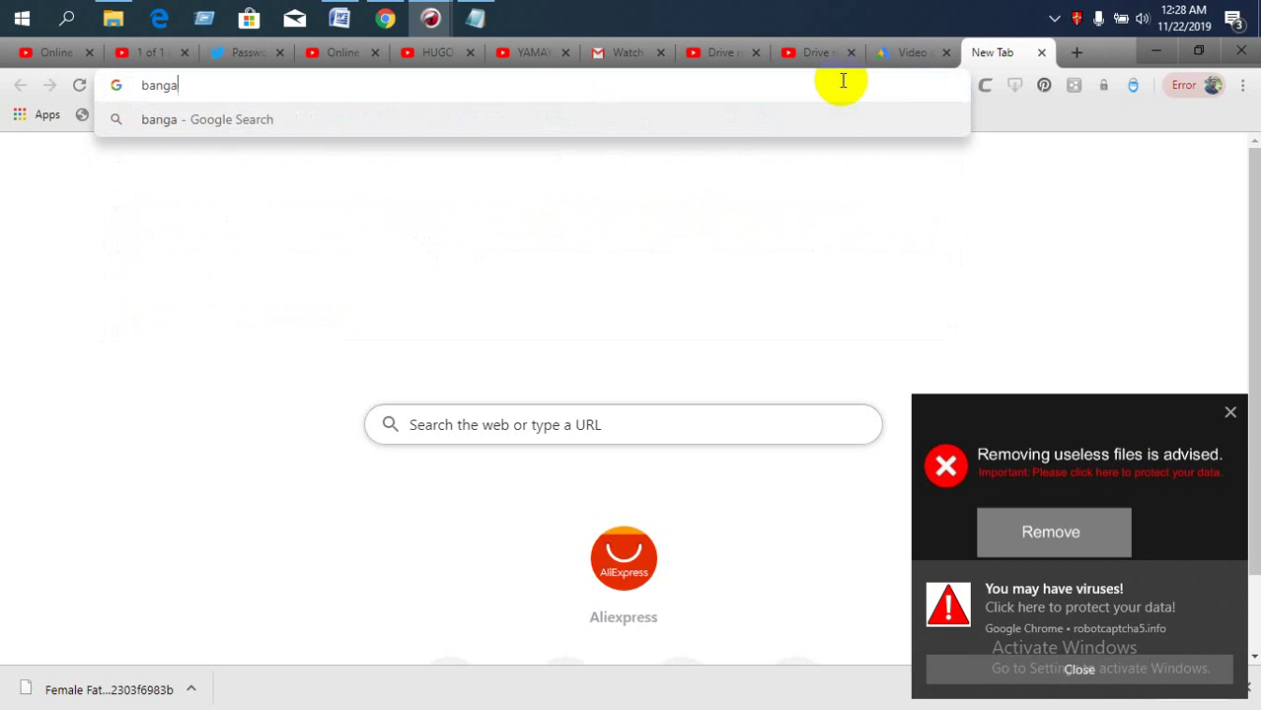
key("BackSpace")
type("la")
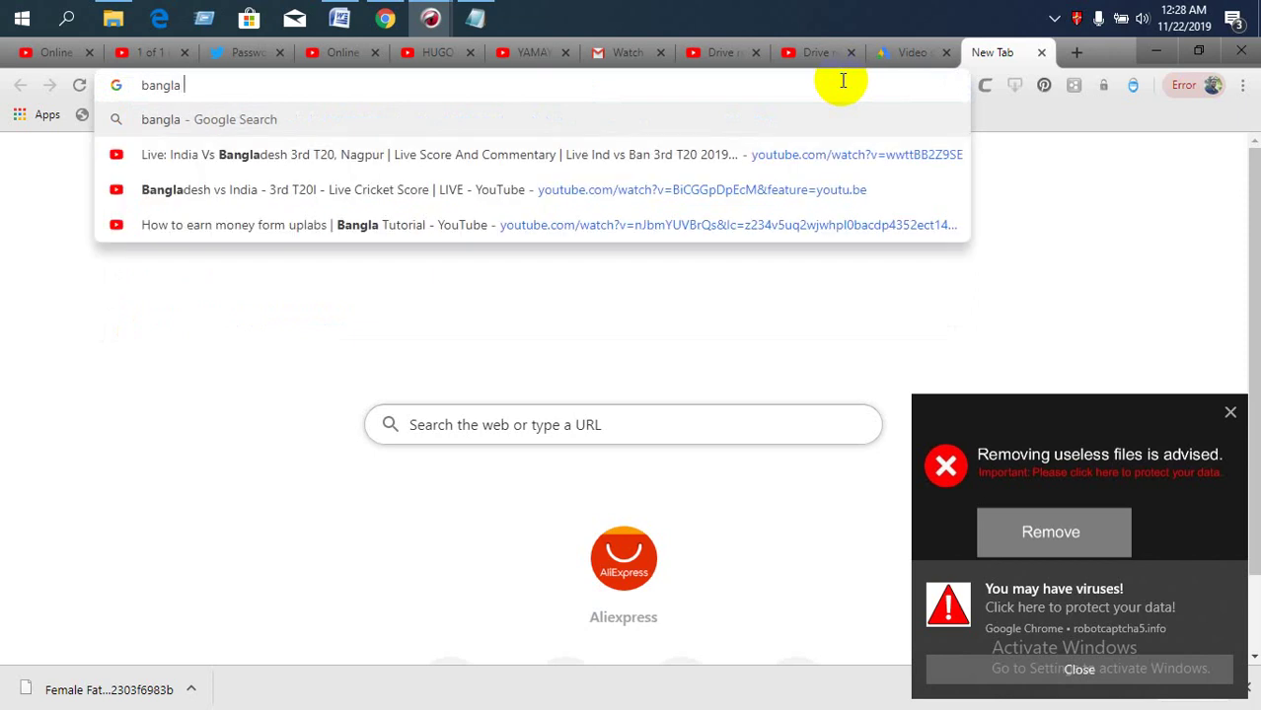
type(" desh zip cor")
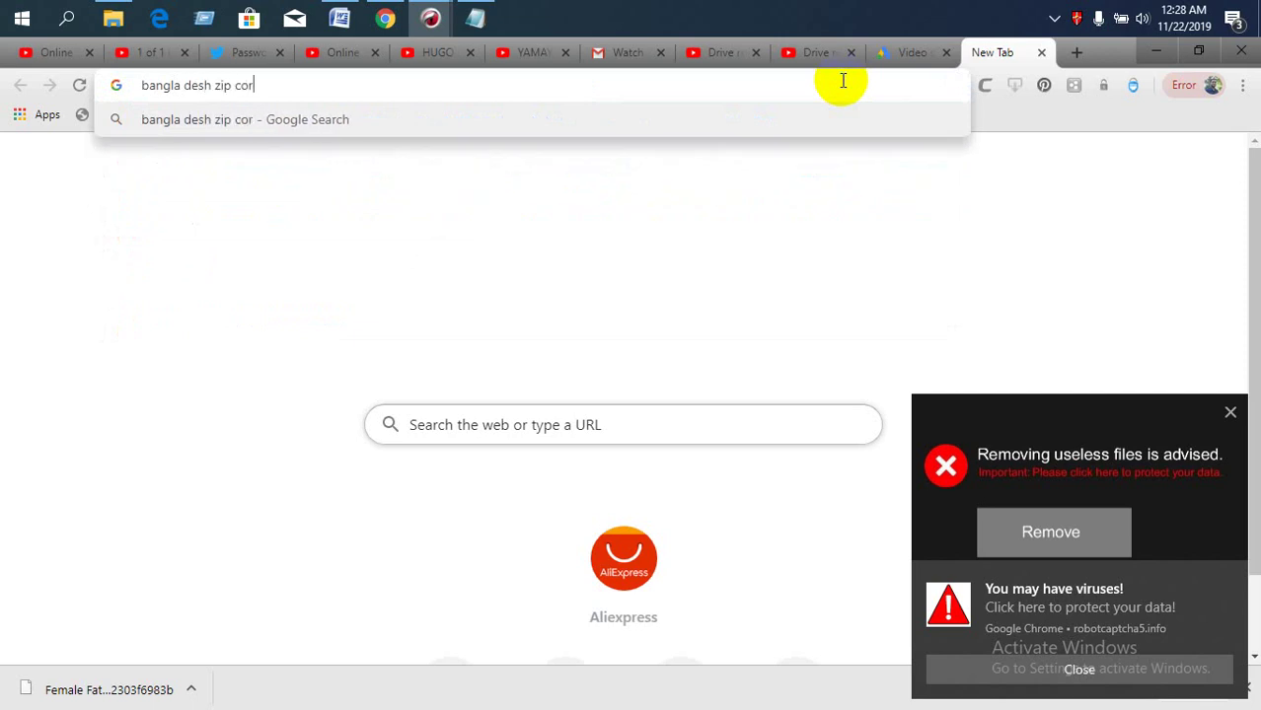
type("d")
key("Return")
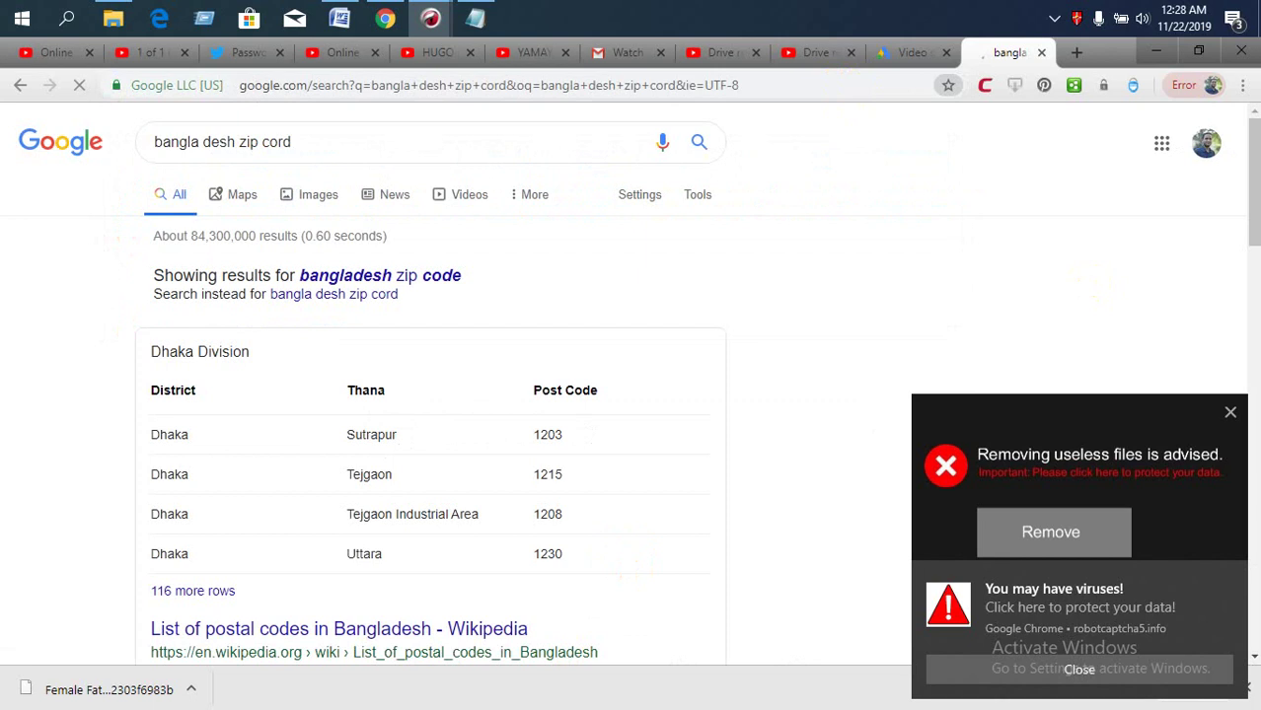
left_click(1079, 673)
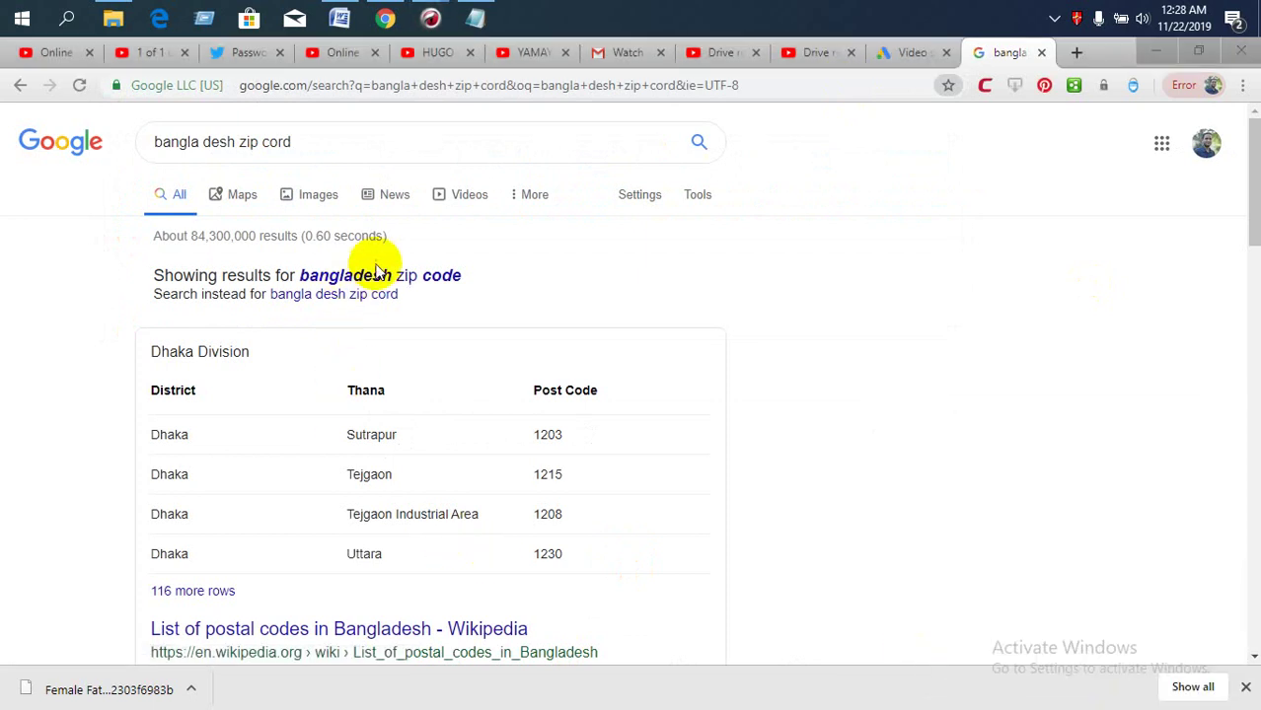
Open Wikipedia's list of postal codes in Bangladesh and copy the Dhaka Cantonment post code 1206
scroll(379, 473, "down", 1)
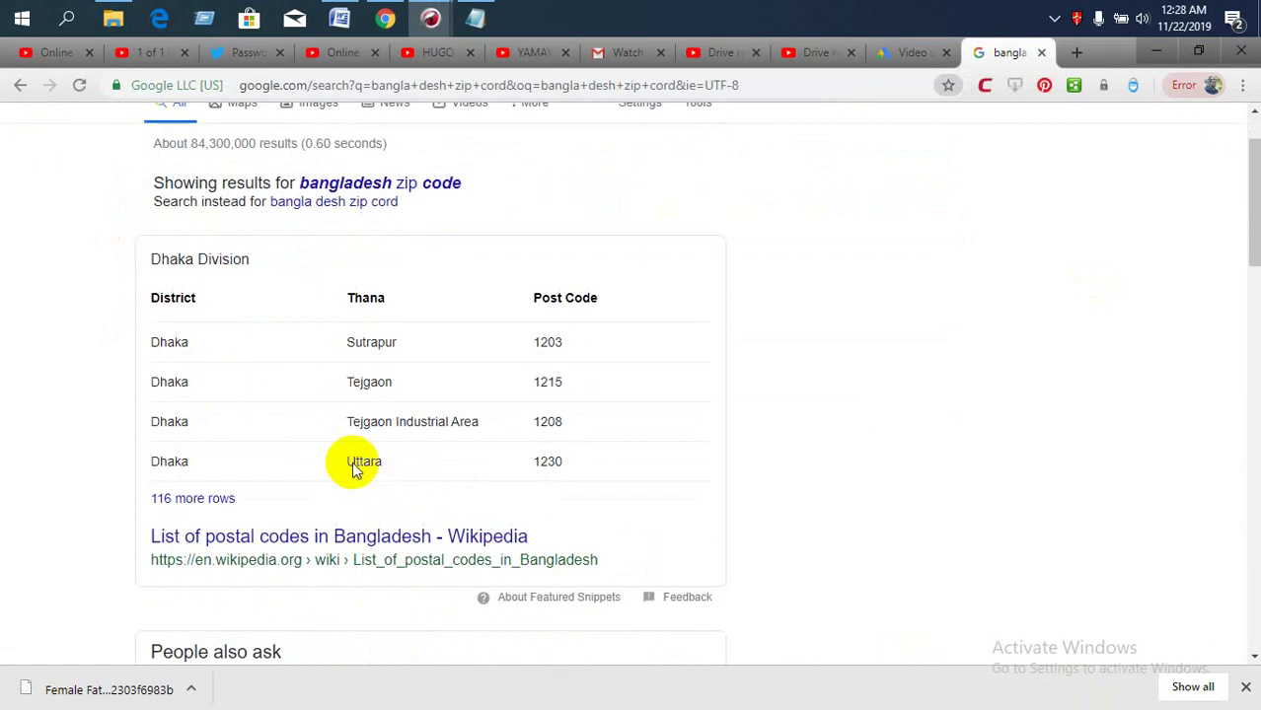
left_click(217, 498)
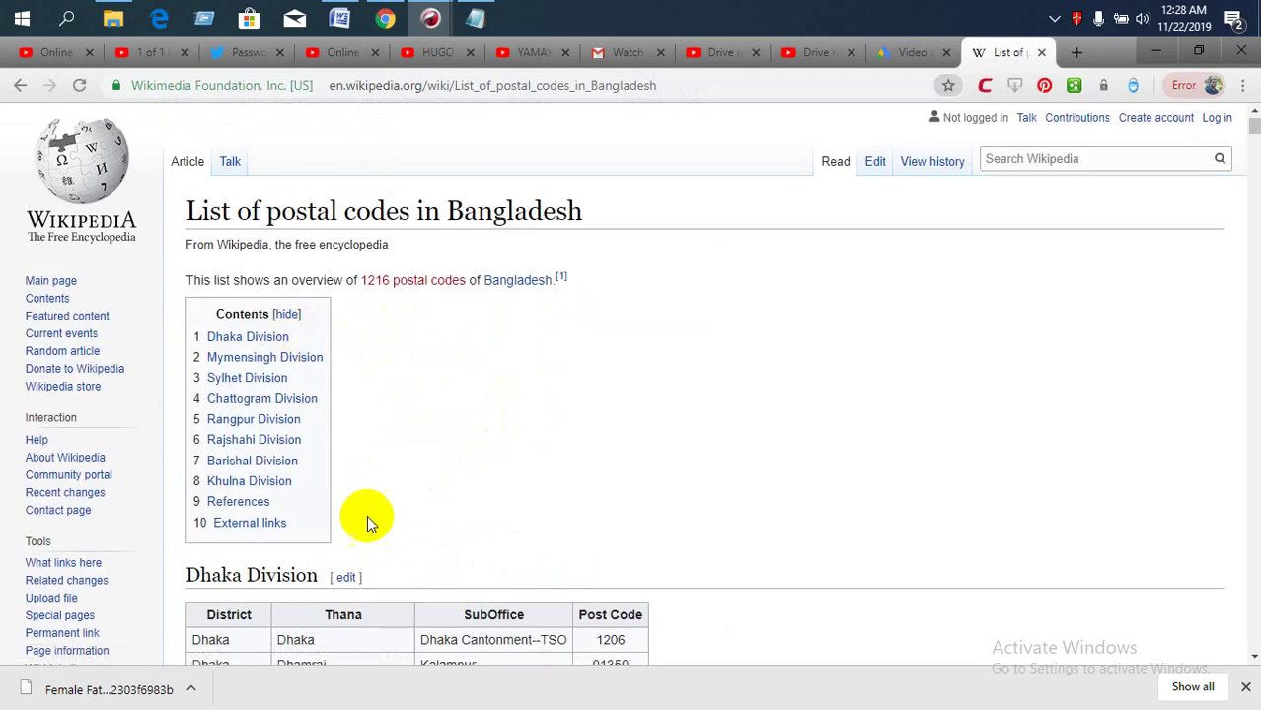
scroll(366, 514, "down", 3)
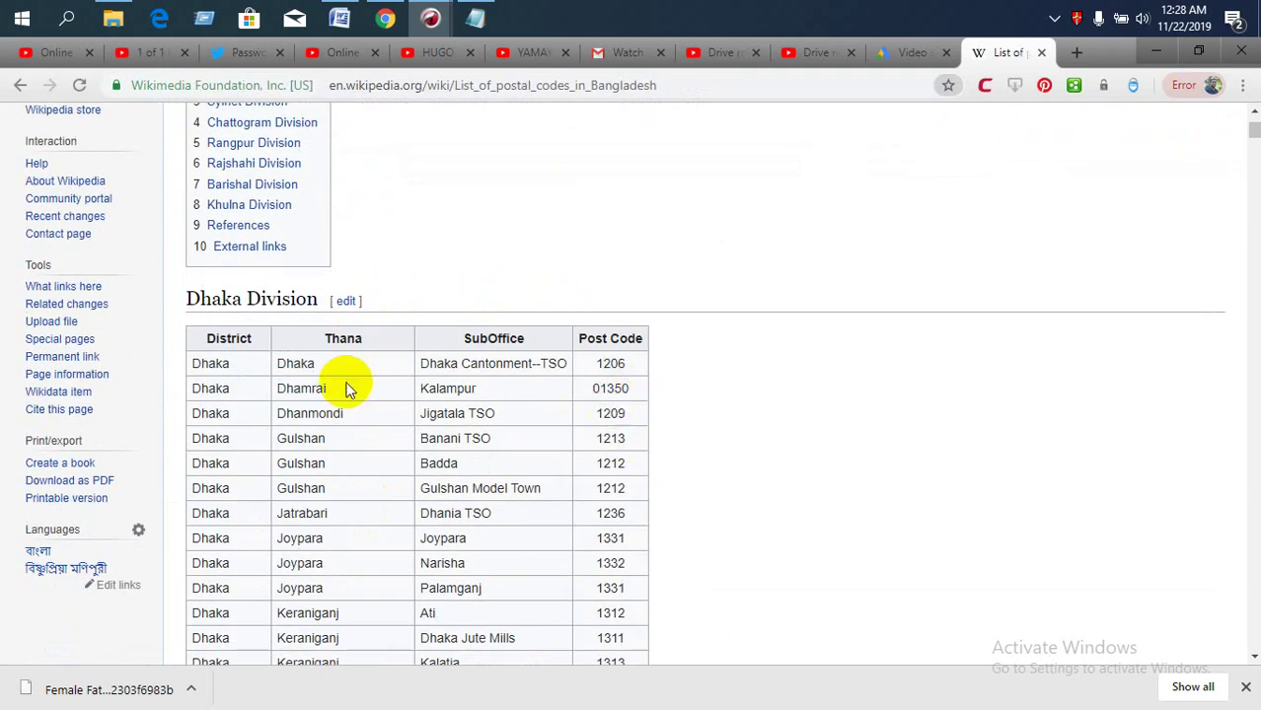
left_click_drag(582, 367, 646, 365)
key("ctrl+c")
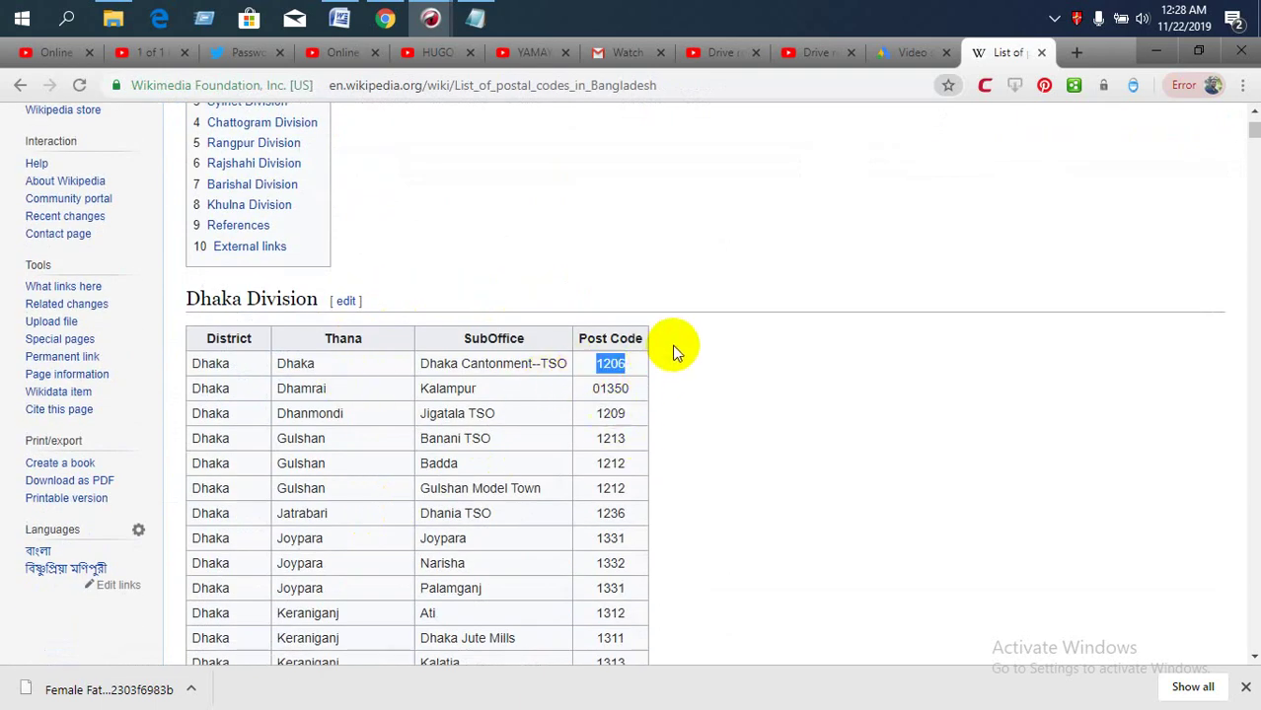
Return to the Google Ads tab, look up the copied post code 1206, and target 12065, New York, United States
left_click(718, 54)
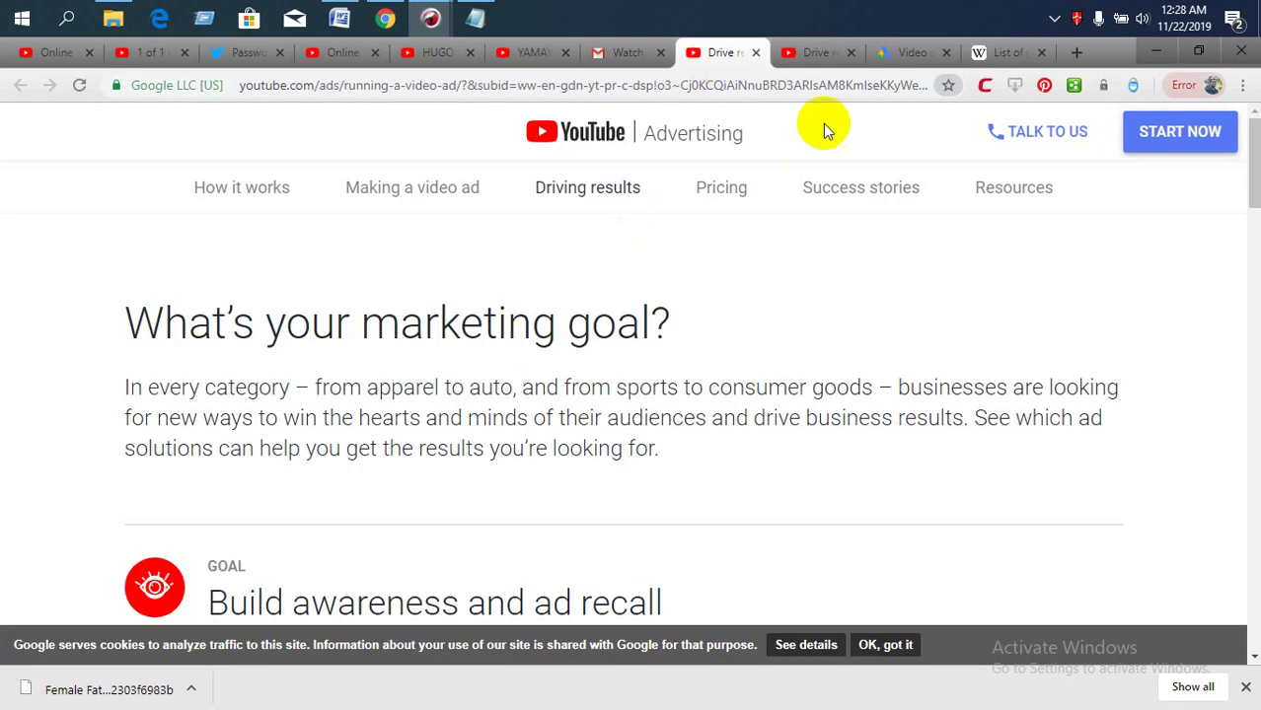
left_click(900, 54)
left_click(377, 523)
key("ctrl+v")
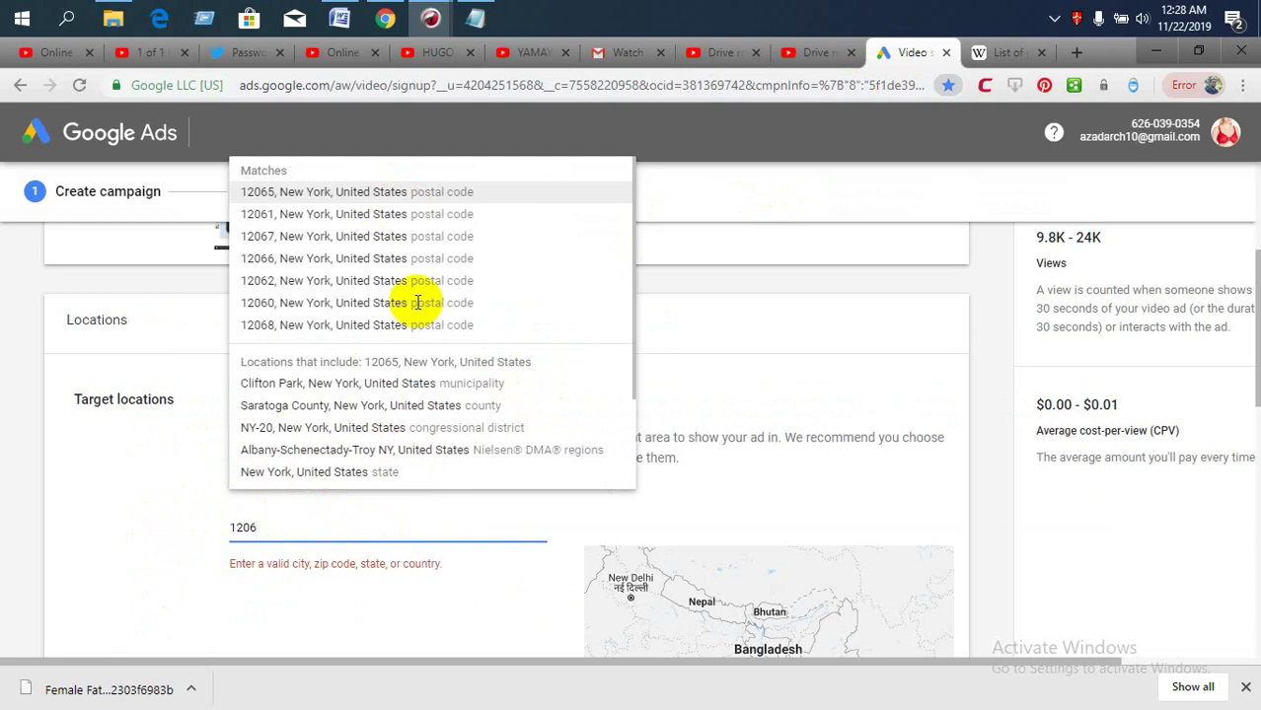
left_click(357, 191)
Add the New York postal codes 12061, 12060 and 12068 to the campaign's targeted locations
scroll(197, 601, "down", 2)
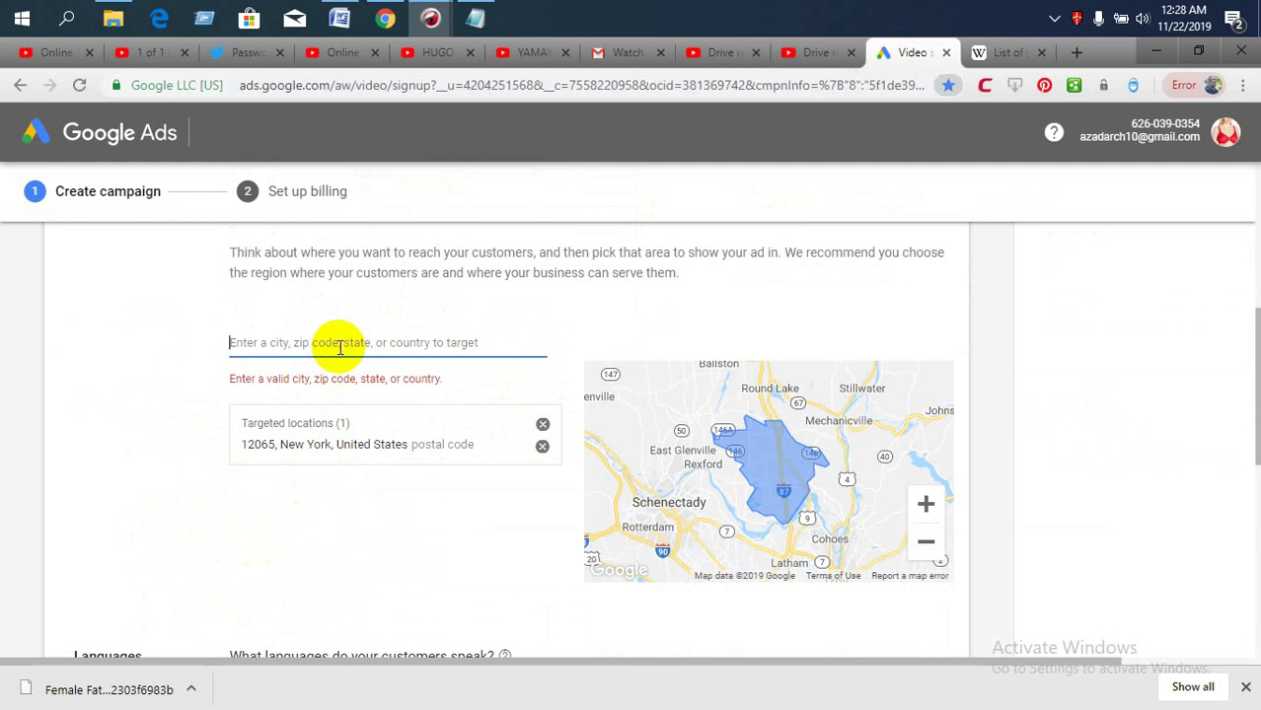
type("12065")
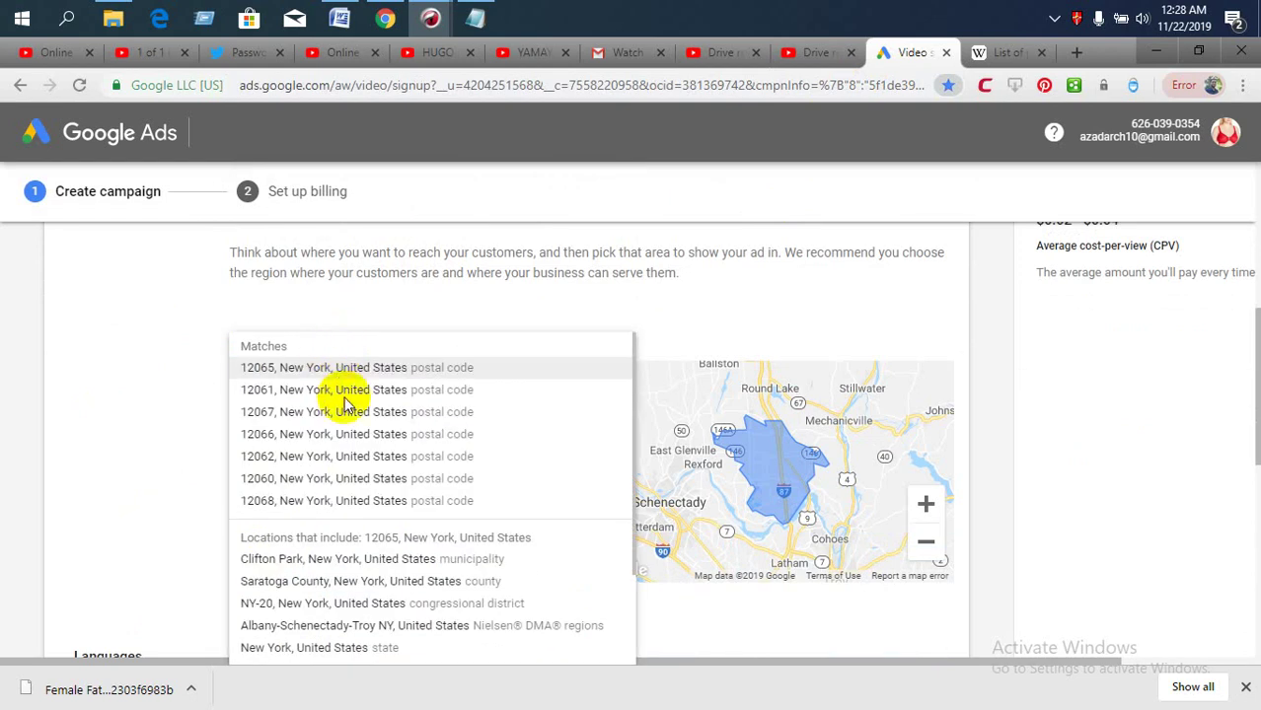
left_click(344, 390)
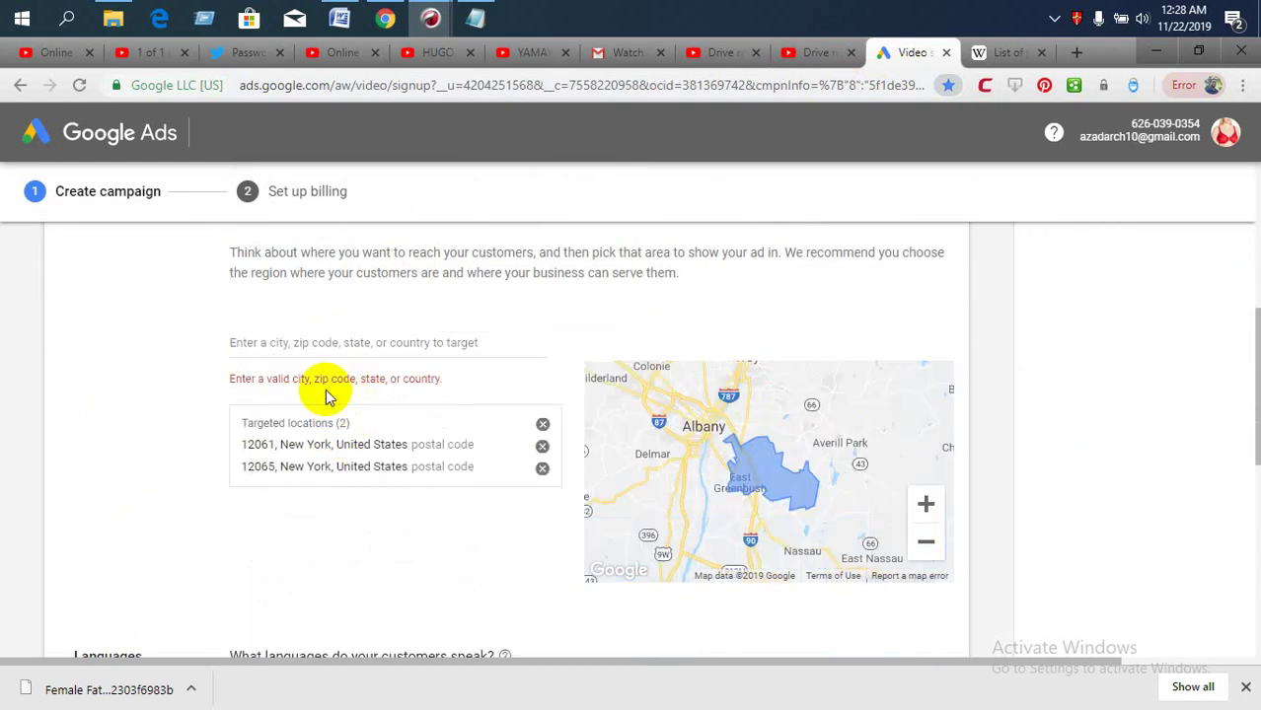
left_click(329, 347)
type("12065")
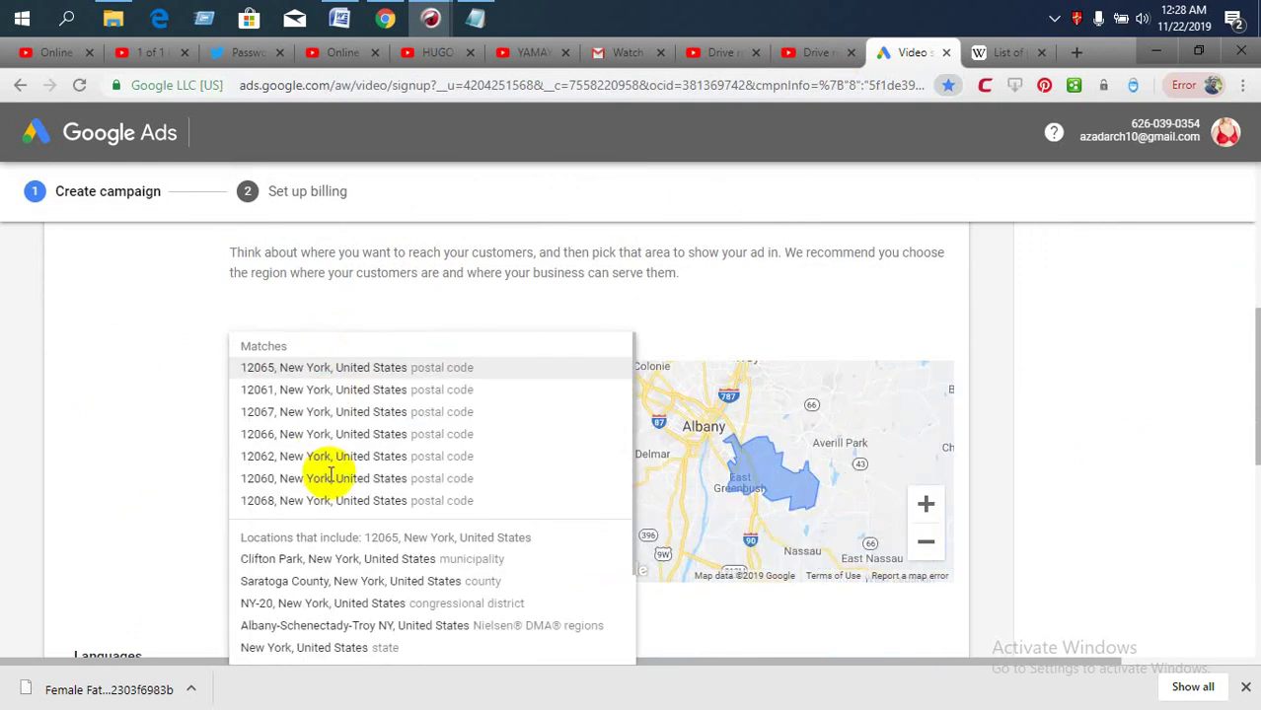
left_click(336, 480)
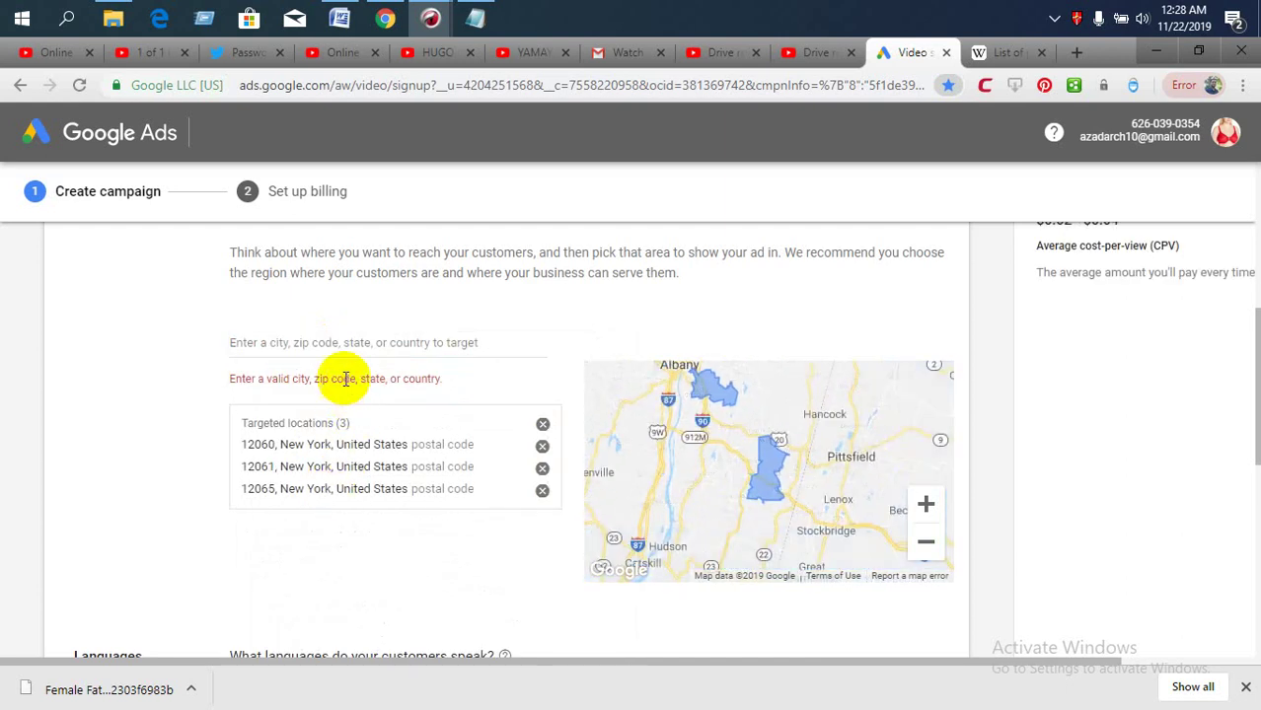
left_click(336, 342)
type("1206")
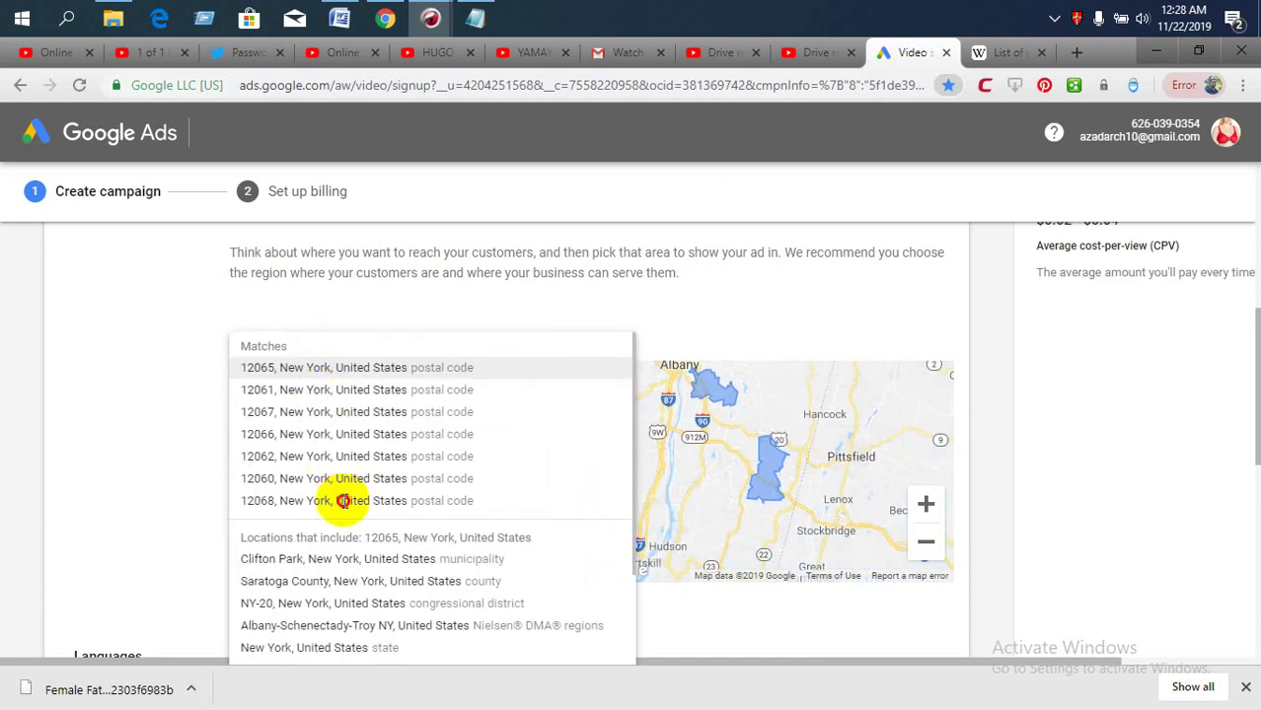
left_click(338, 502)
Add the Clifton Park municipality and the NY-20 congressional district to the targeted locations using 1206 lookups
left_click(329, 343)
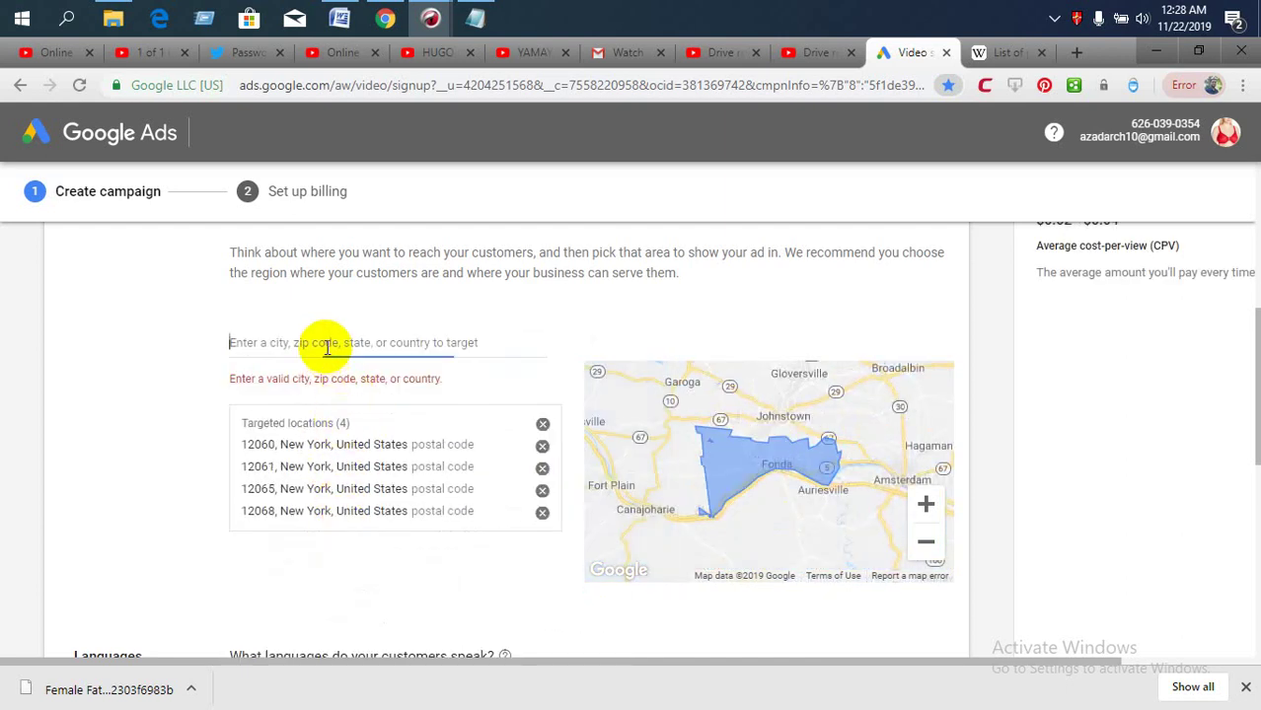
type("1206")
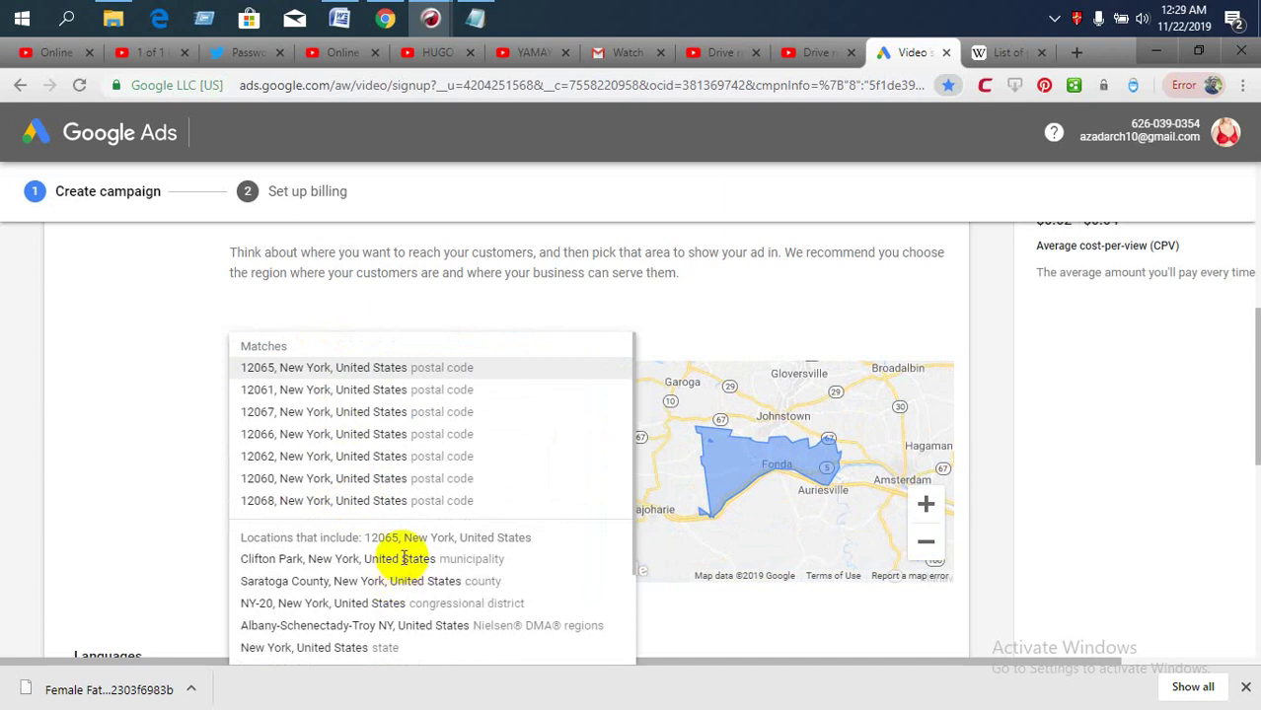
left_click(380, 558)
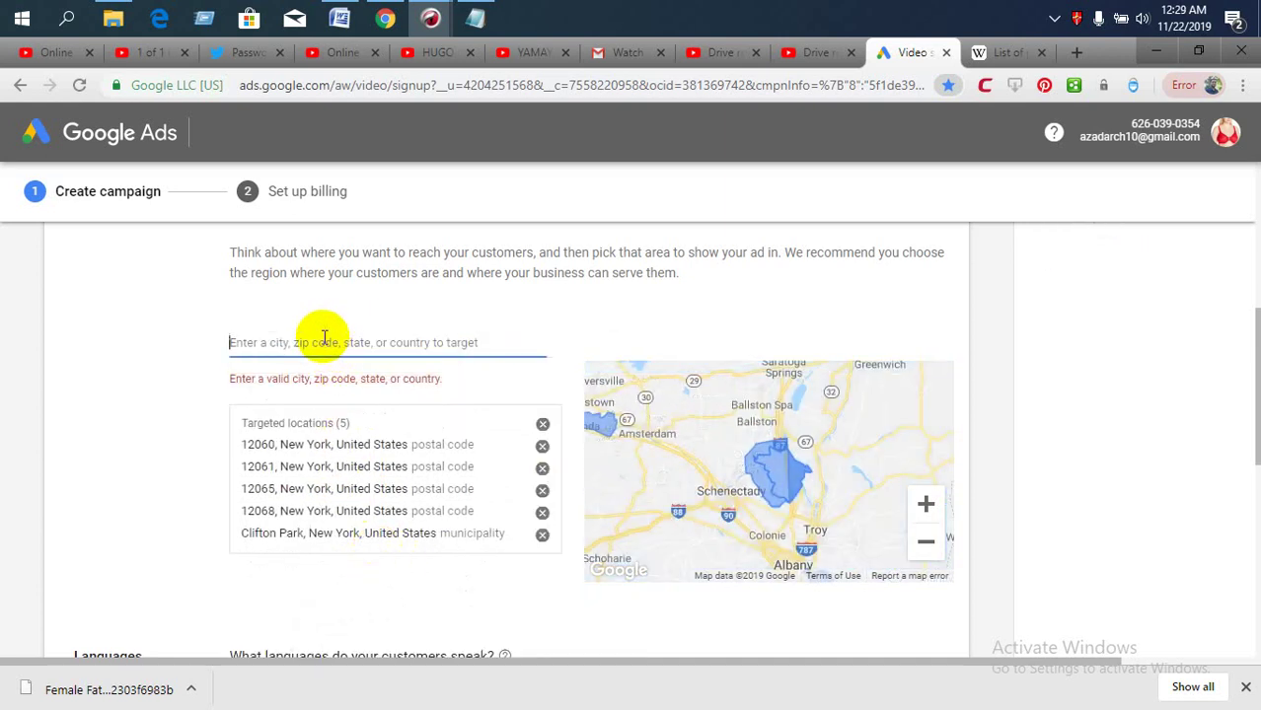
type("1206")
left_click(353, 483)
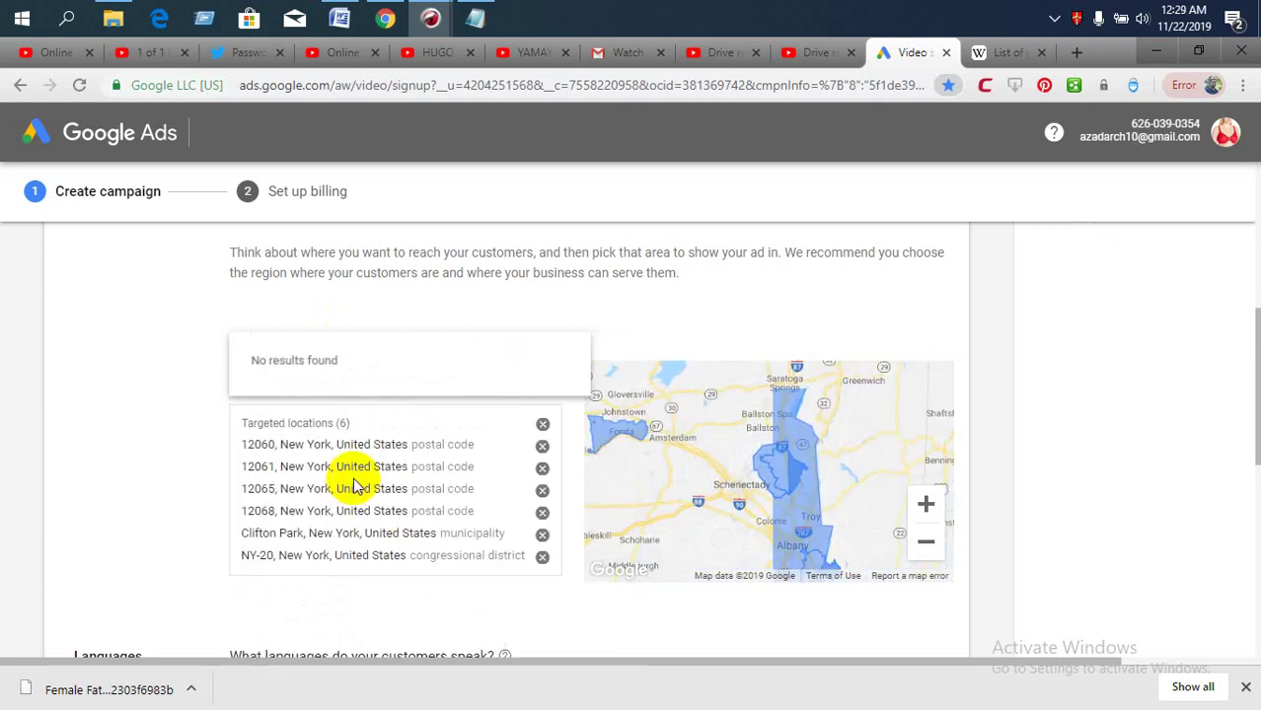
Add the state of New York to the targeted locations and confirm the Locations section with its languages
left_click(337, 340)
type("1206")
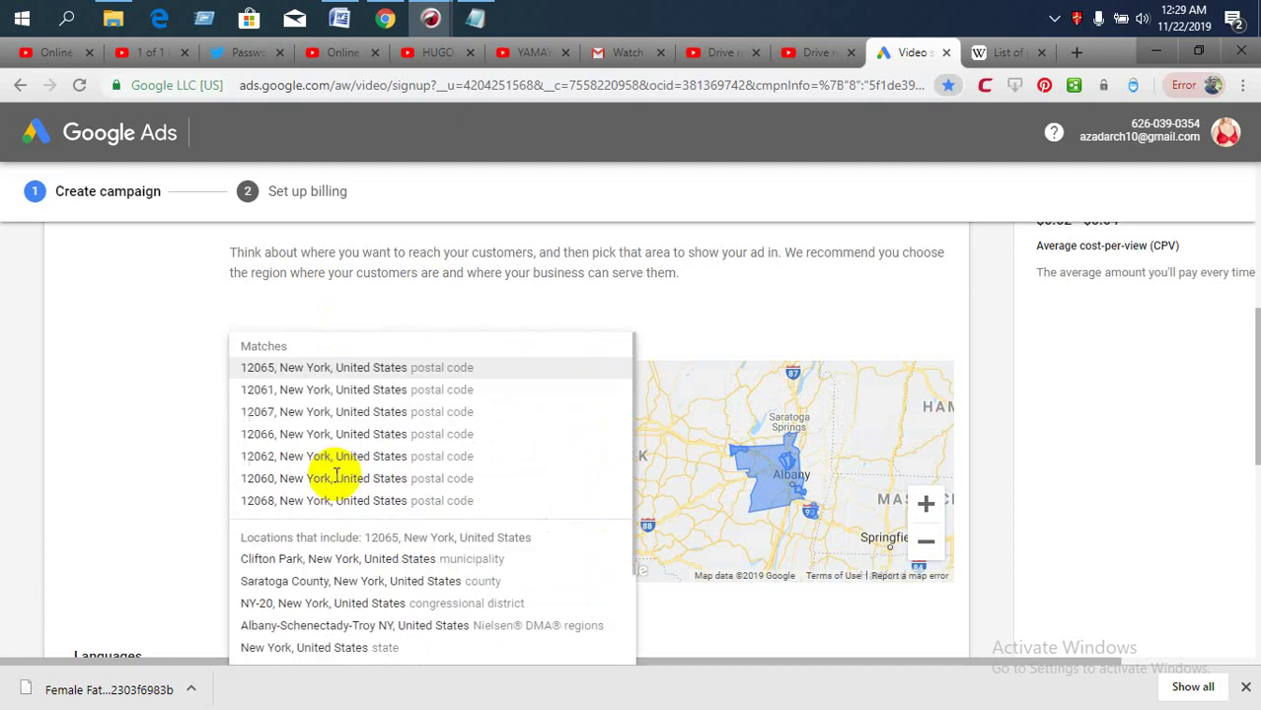
scroll(336, 476, "down", 1)
left_click(337, 527)
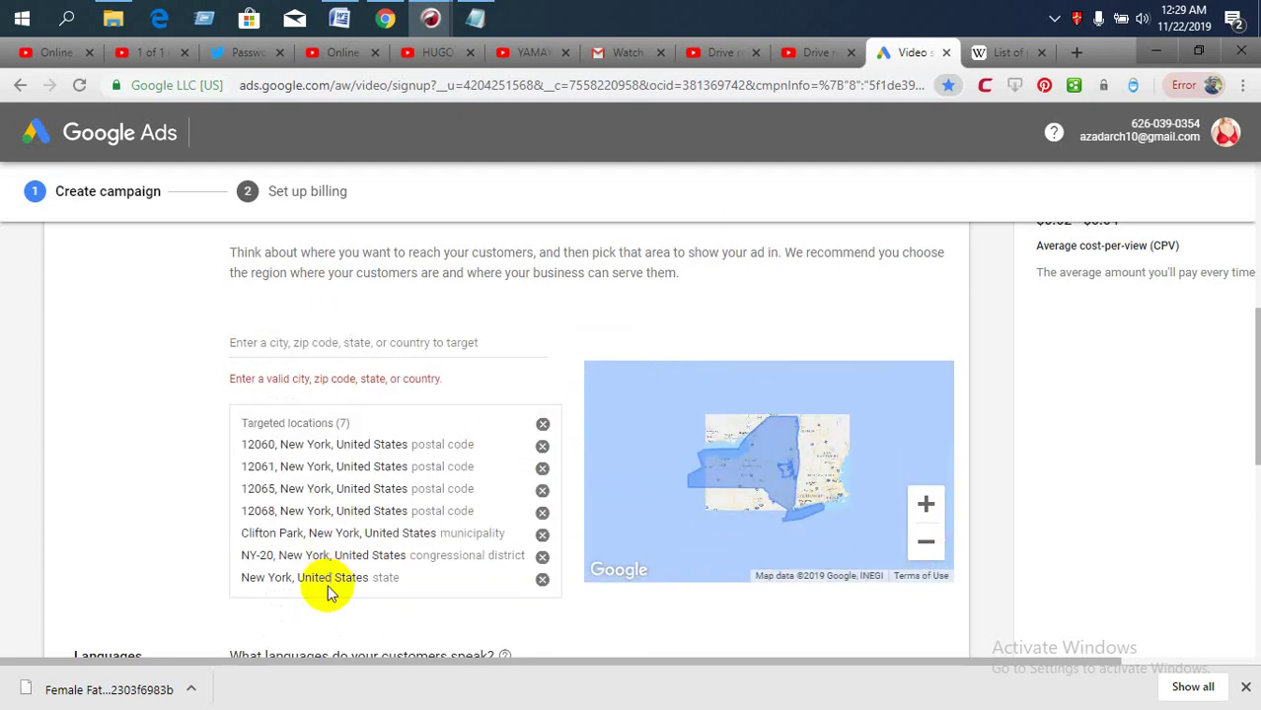
scroll(733, 513, "down", 3)
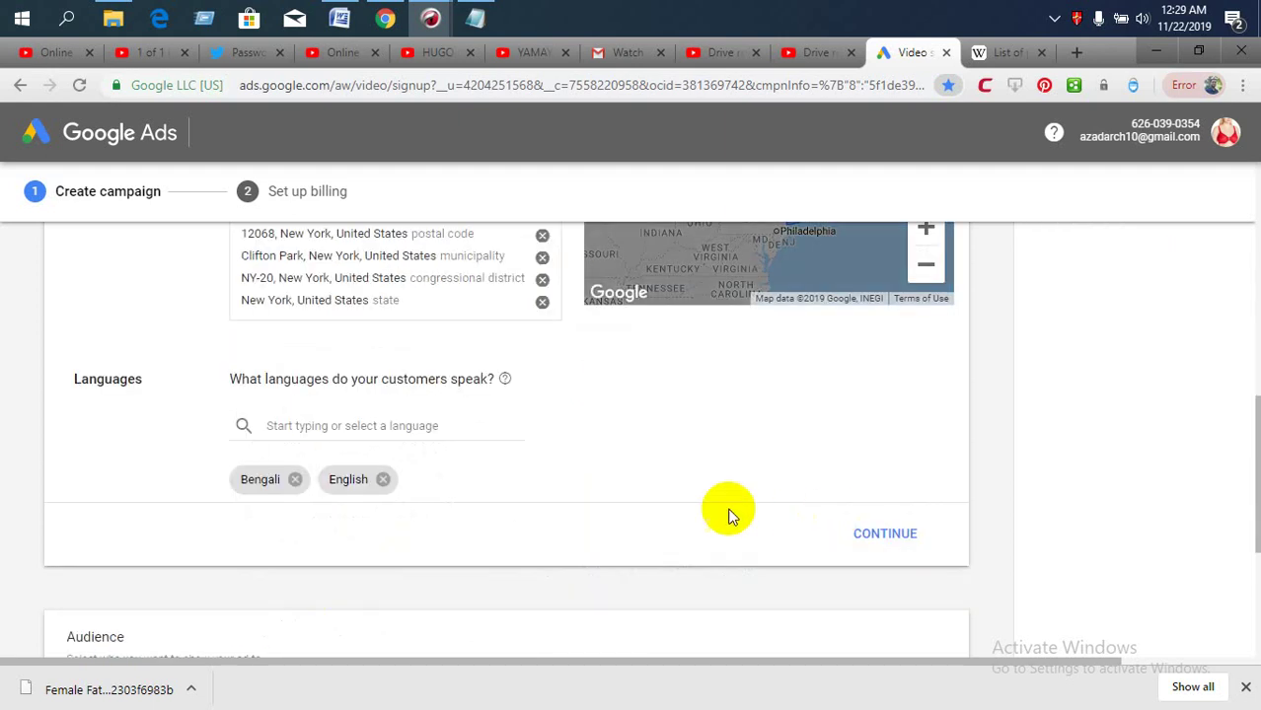
left_click(885, 532)
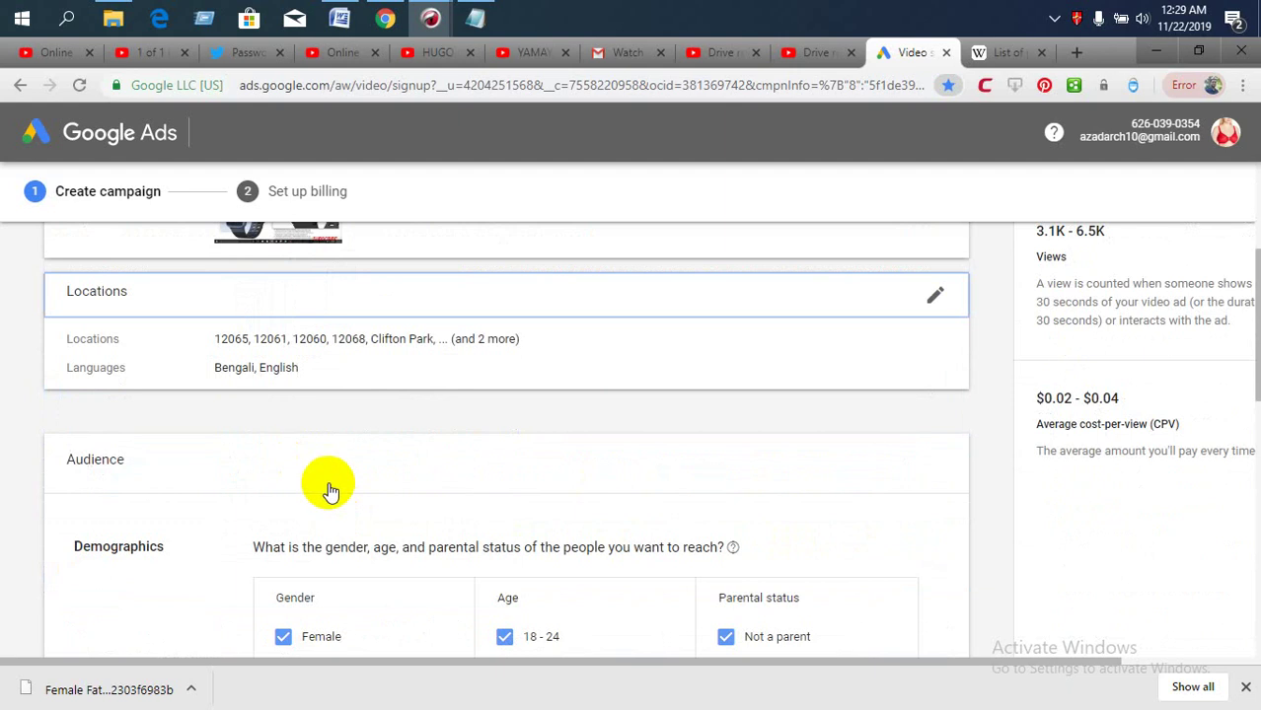
Under Apparel & Accessories customer intent, select Swimwear, Formal Wear, Activewear, Costumes, Eyewear, Jewelry & Watches, and Men's Apparel
scroll(330, 484, "down", 3)
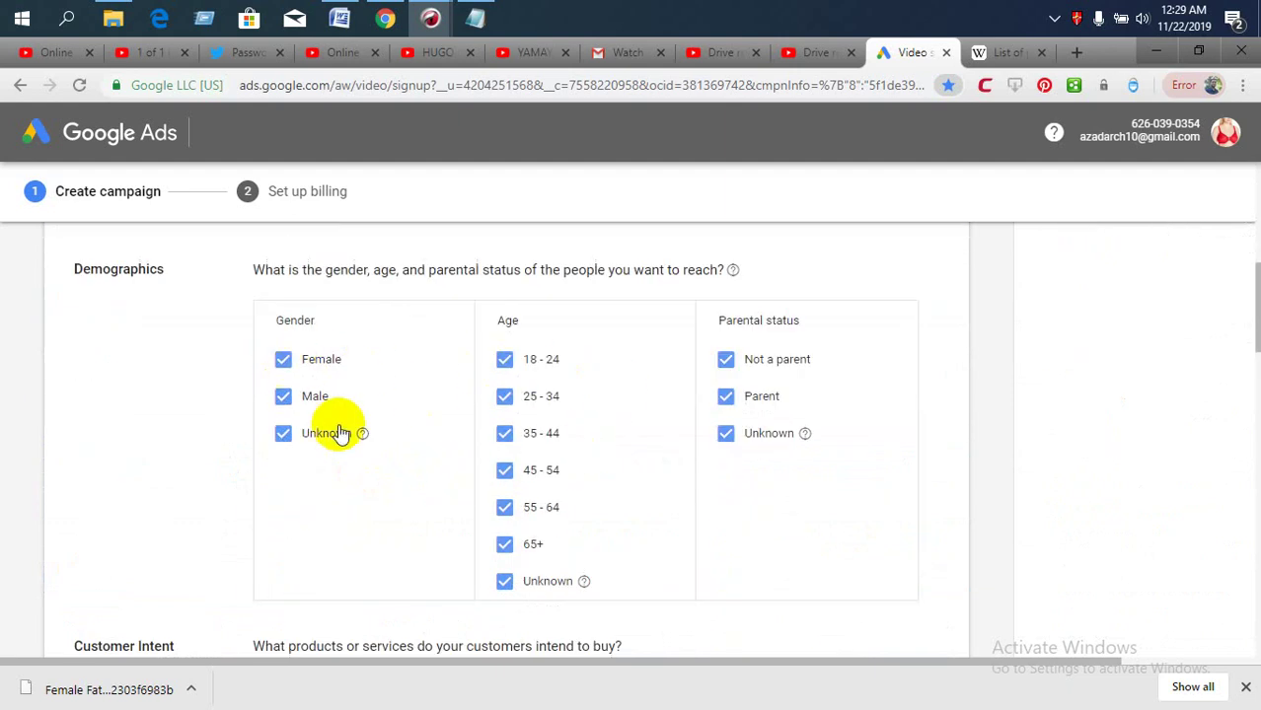
scroll(677, 402, "down", 5)
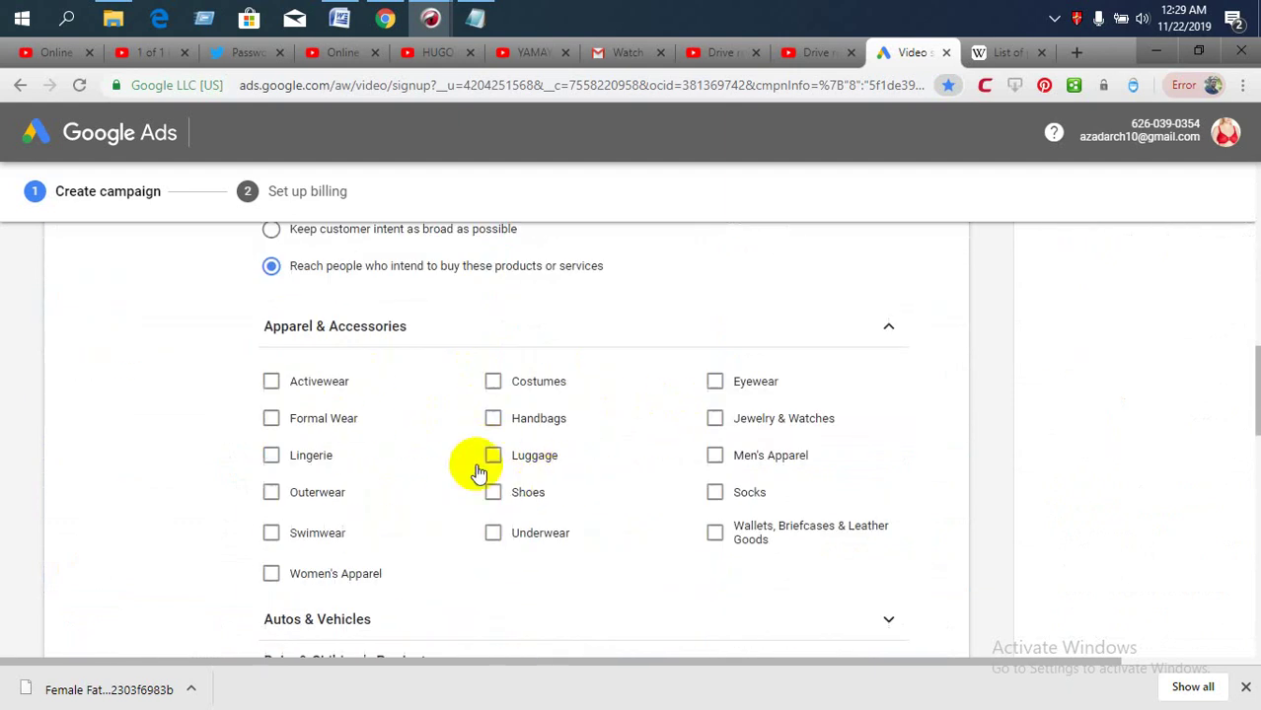
left_click(404, 342)
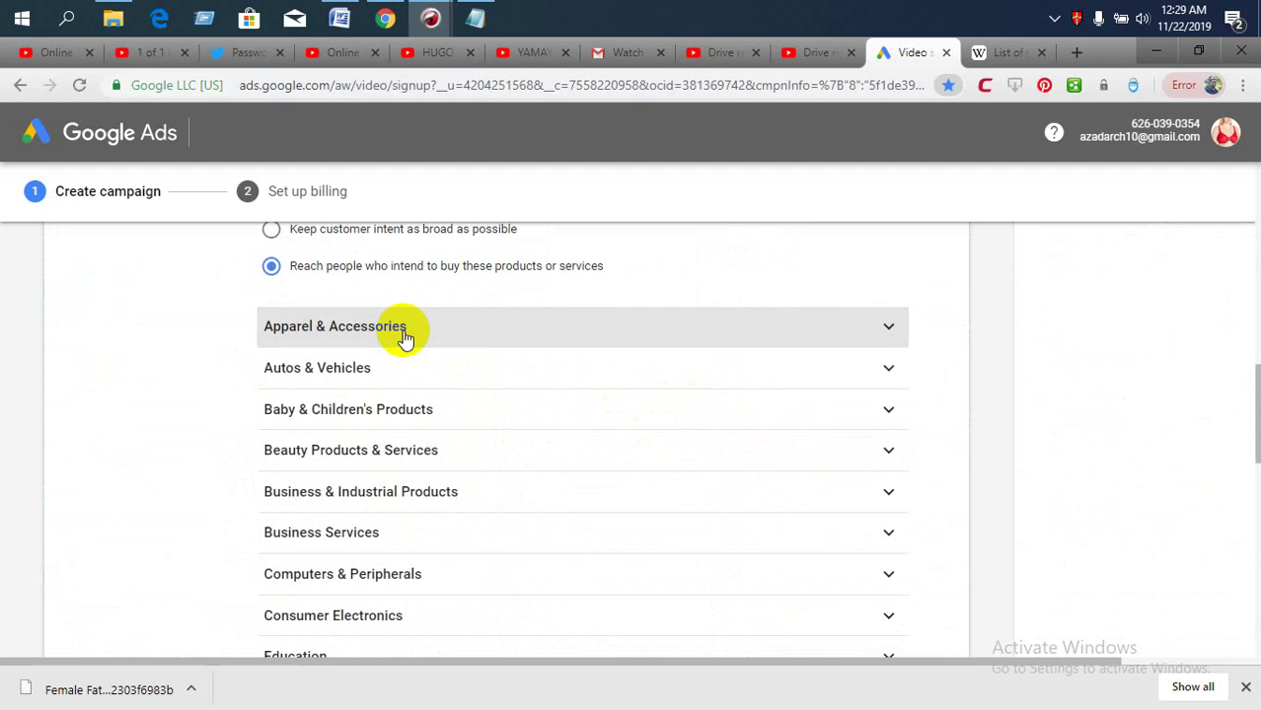
left_click(407, 326)
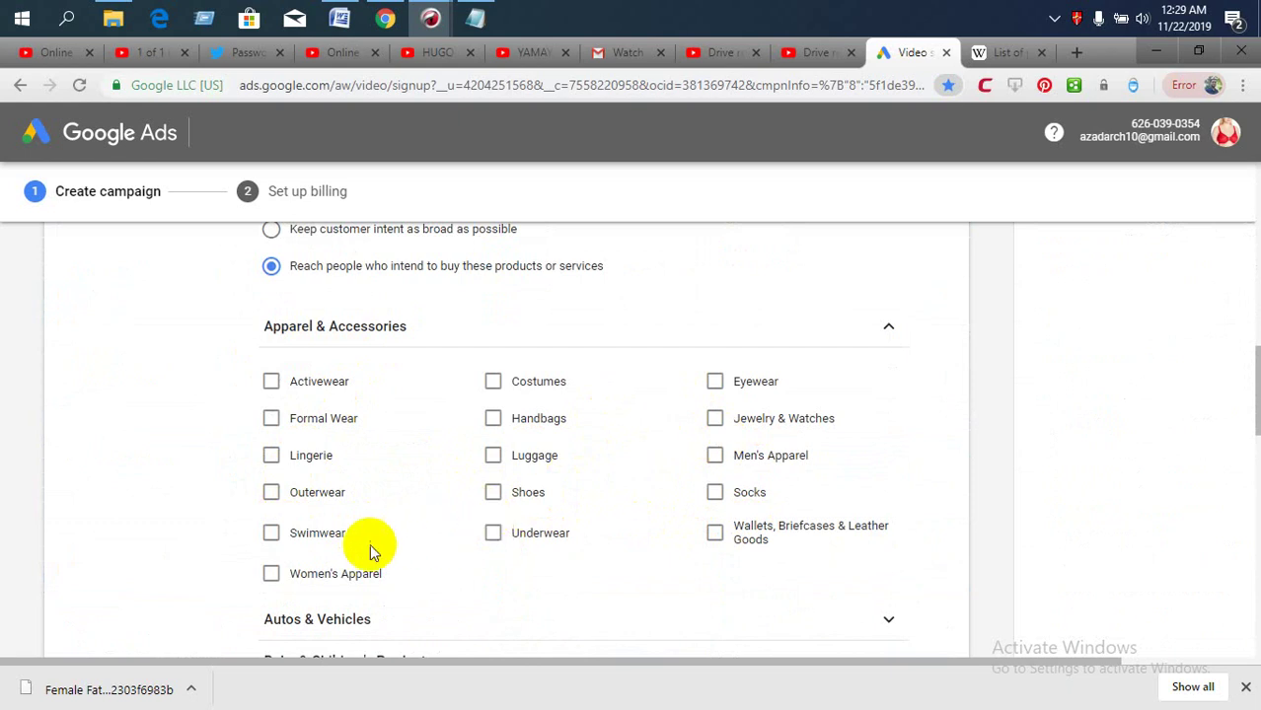
left_click(272, 537)
left_click(271, 455)
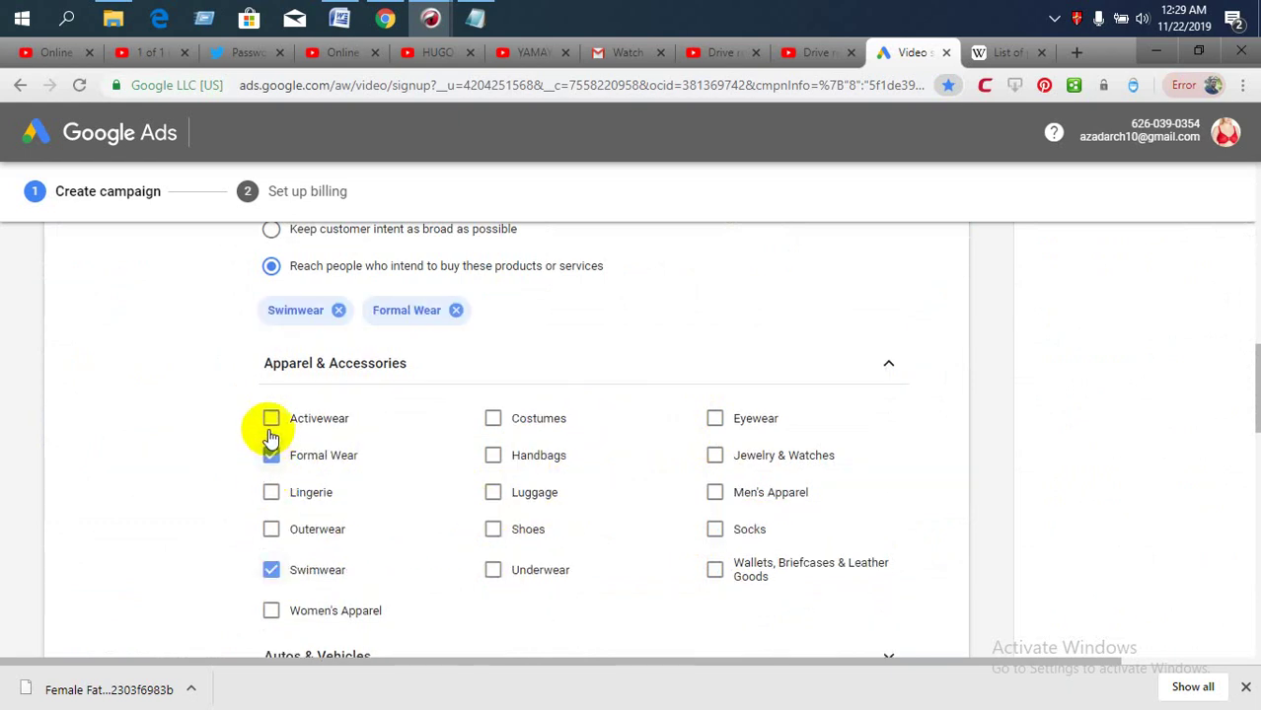
left_click(272, 419)
left_click(492, 418)
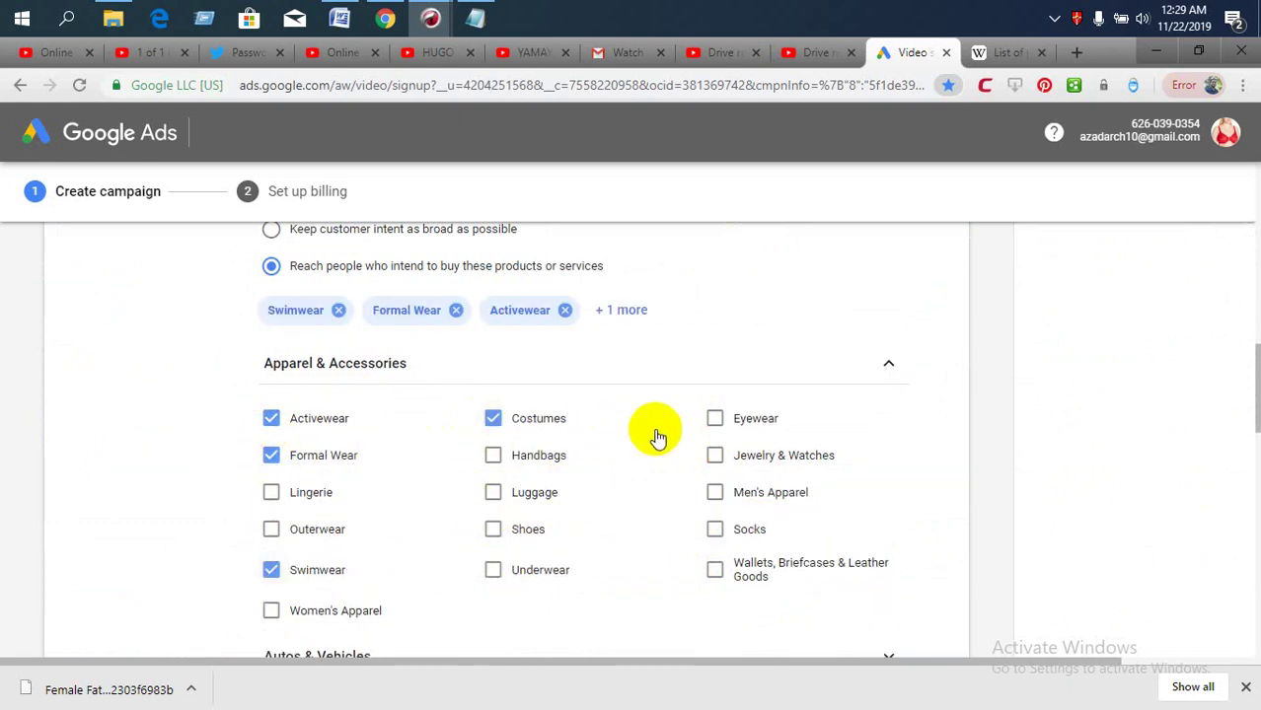
left_click(716, 420)
left_click(715, 455)
left_click(716, 492)
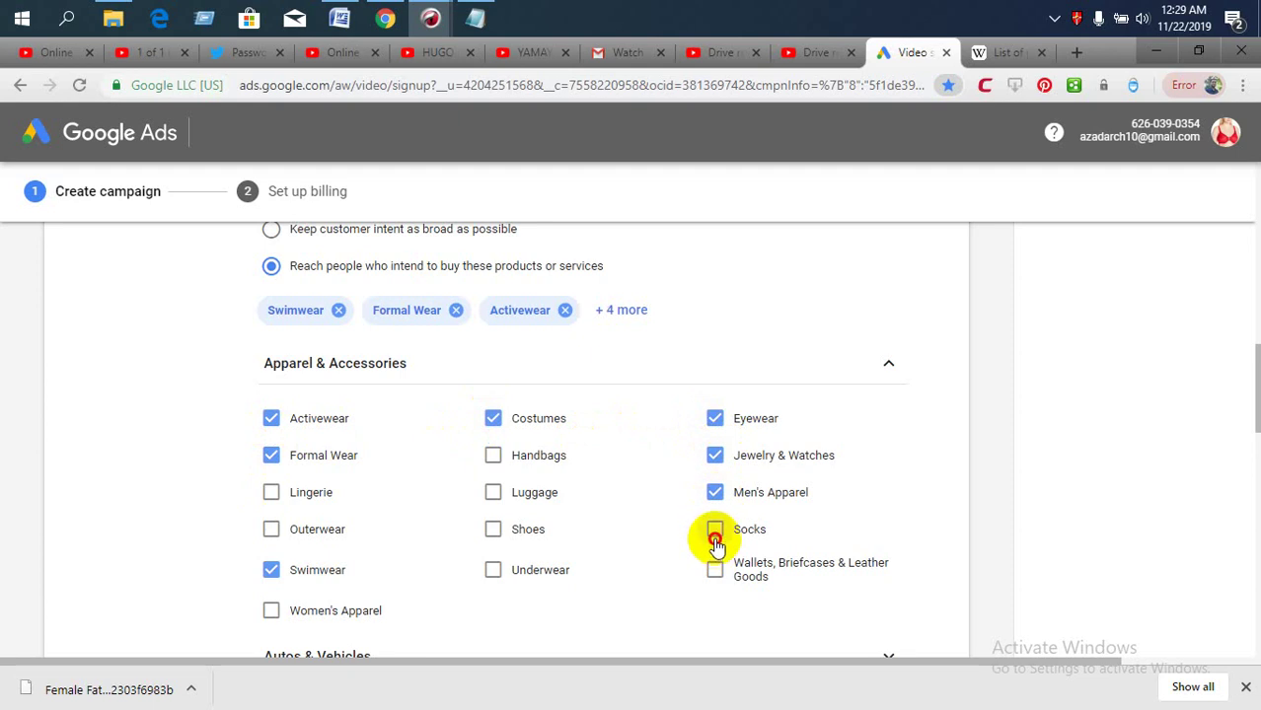
Also select Socks, Wallets, Briefcases & Leather Goods, Underwear, Shoes, Luggage, Handbags, Lingerie, Women's Apparel, and Outerwear as customer intent
left_click(716, 541)
left_click(714, 572)
left_click(494, 572)
left_click(494, 528)
left_click(496, 492)
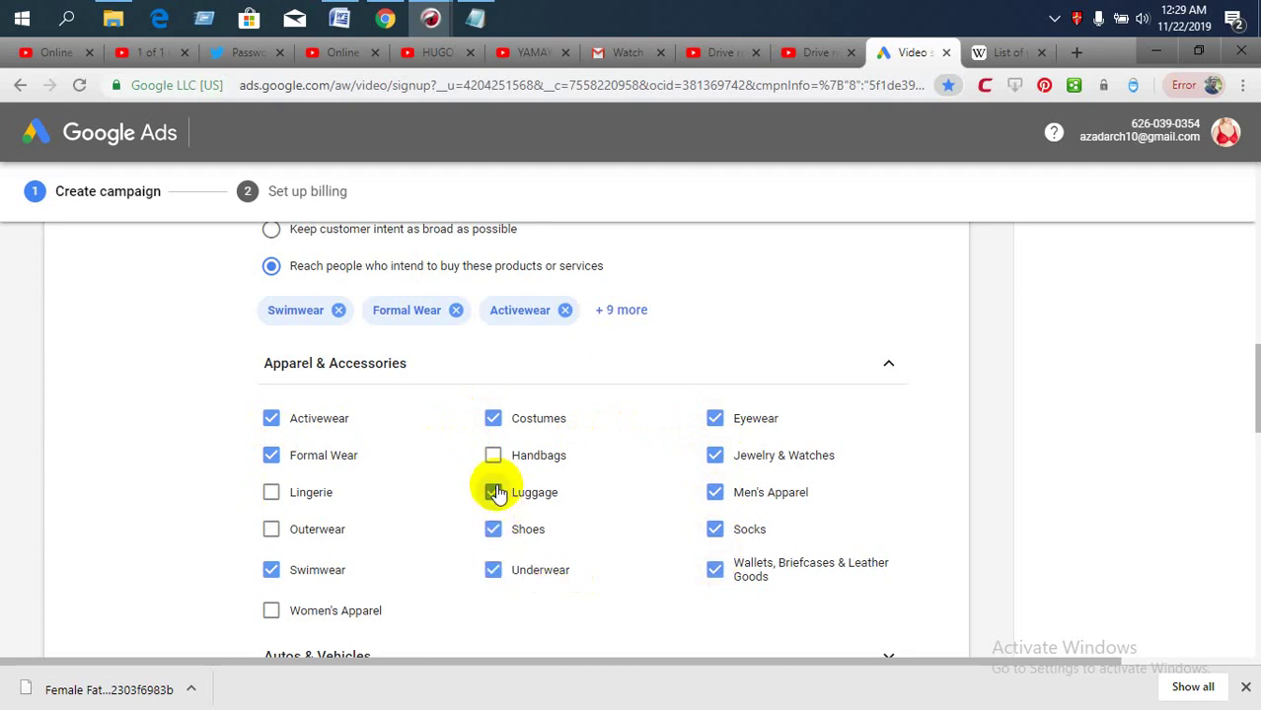
left_click(492, 455)
left_click(272, 491)
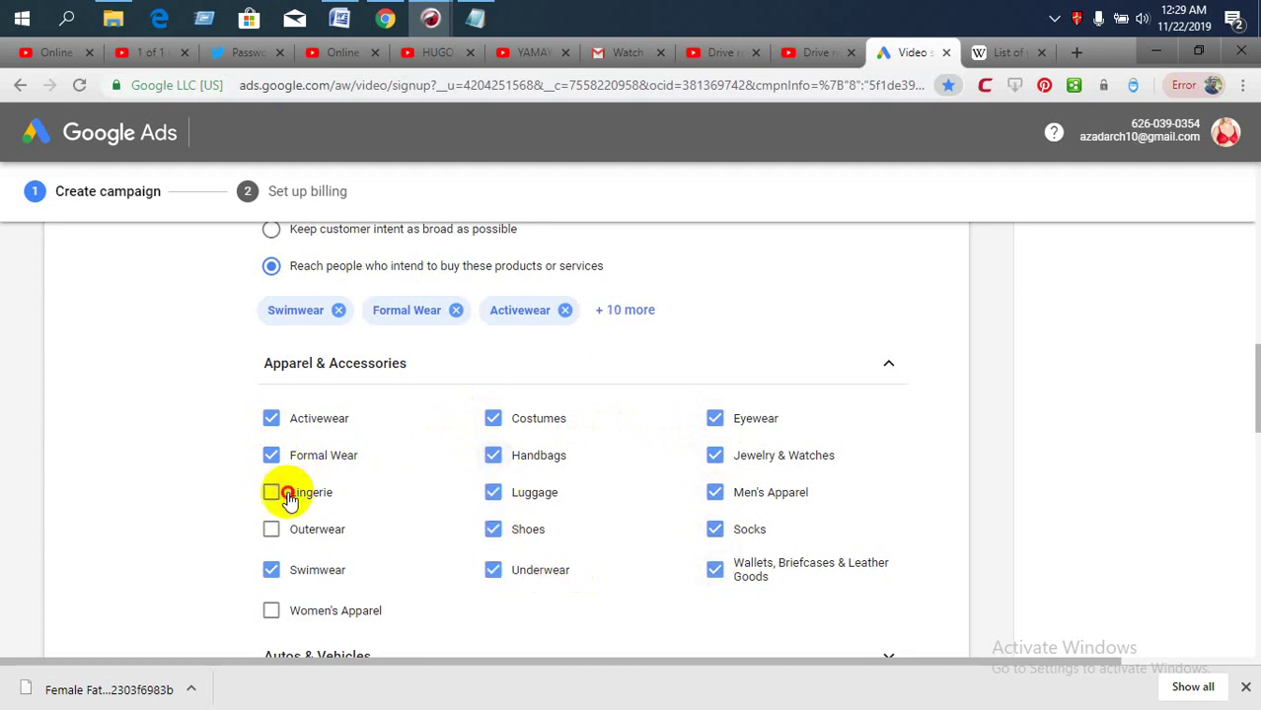
left_click(323, 613)
left_click(330, 527)
Leave the remaining customer intent categories unselected and confirm the Audience section
scroll(450, 617, "down", 3)
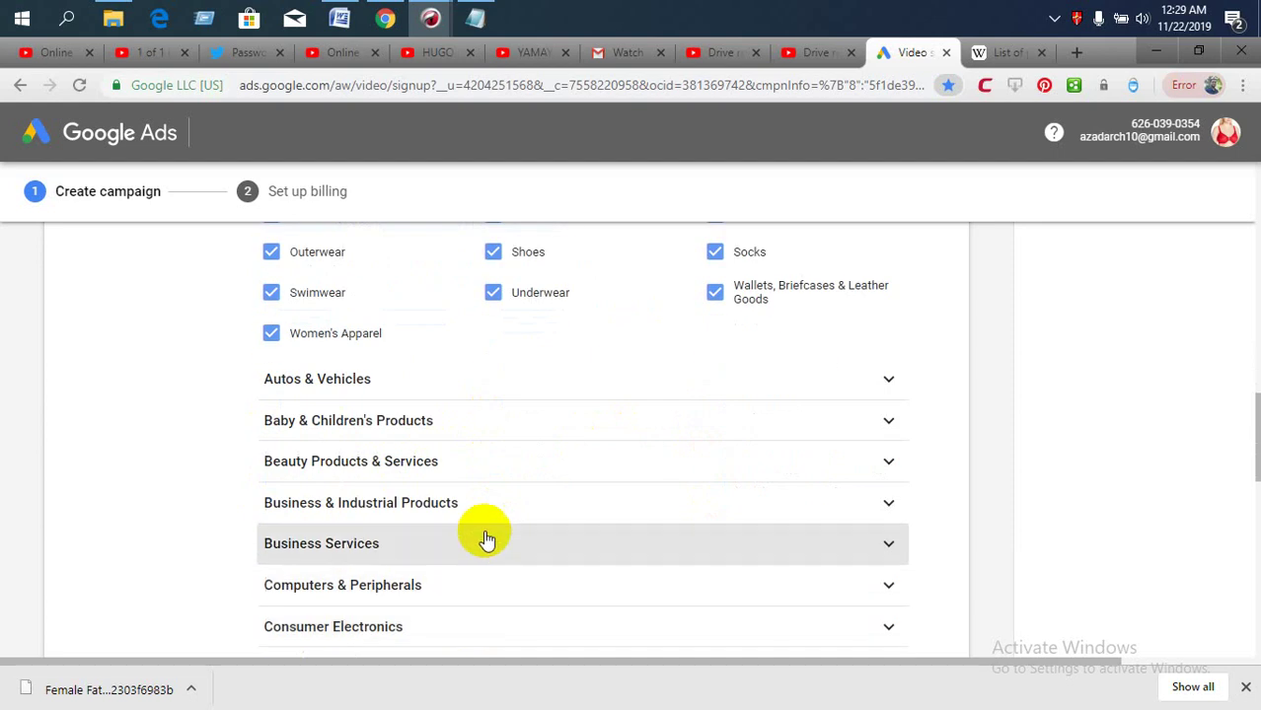
scroll(523, 513, "down", 5)
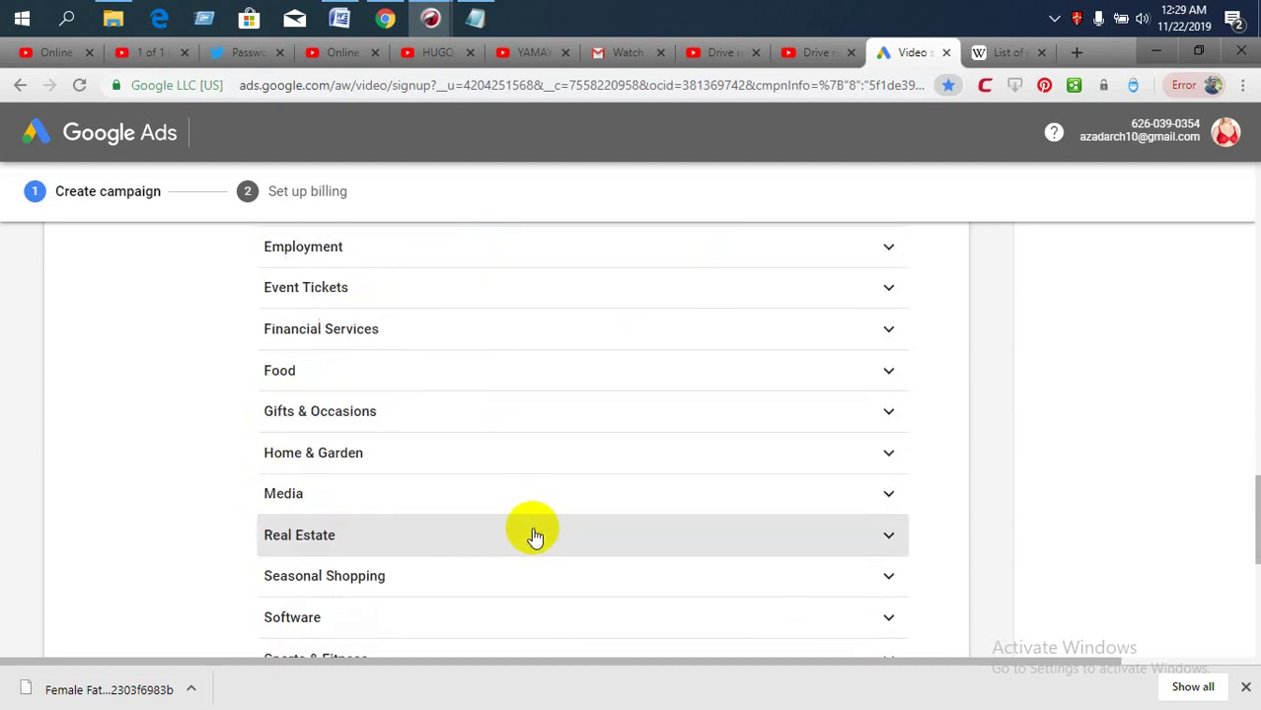
scroll(533, 536, "down", 4)
left_click(874, 461)
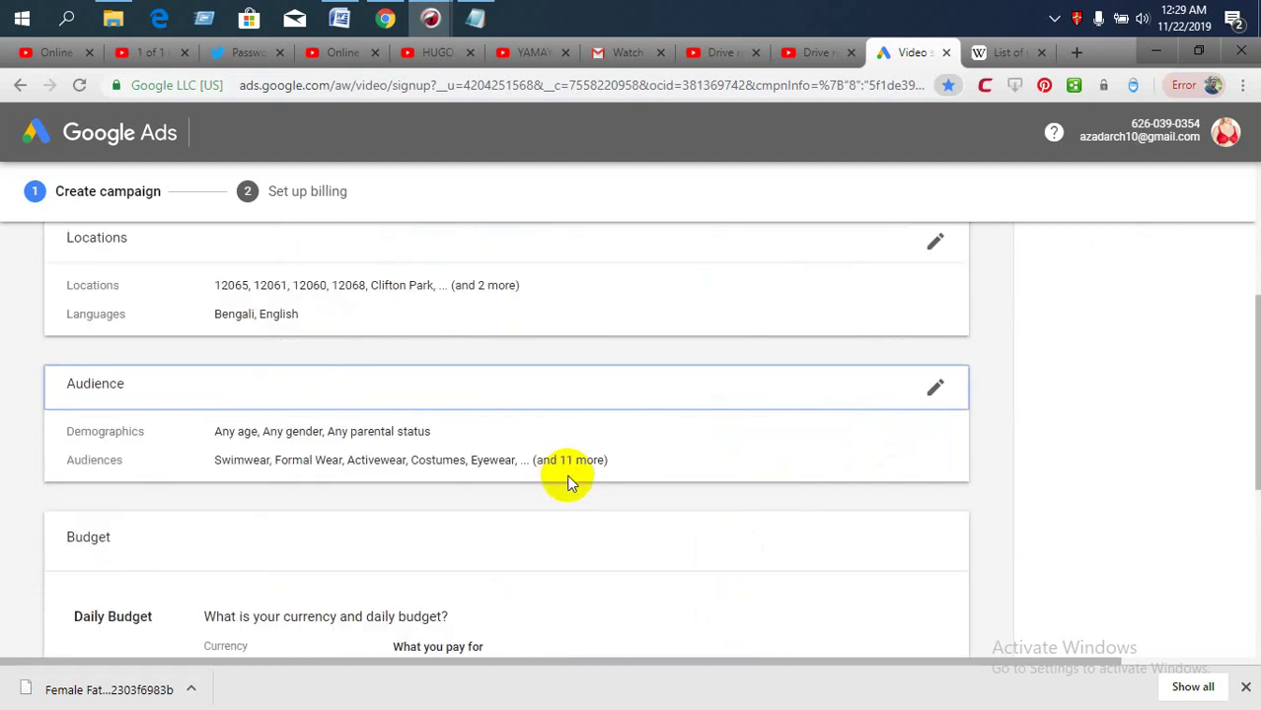
Choose US Dollar (USD $) as the budget currency and select the daily budget amount
scroll(266, 473, "down", 3)
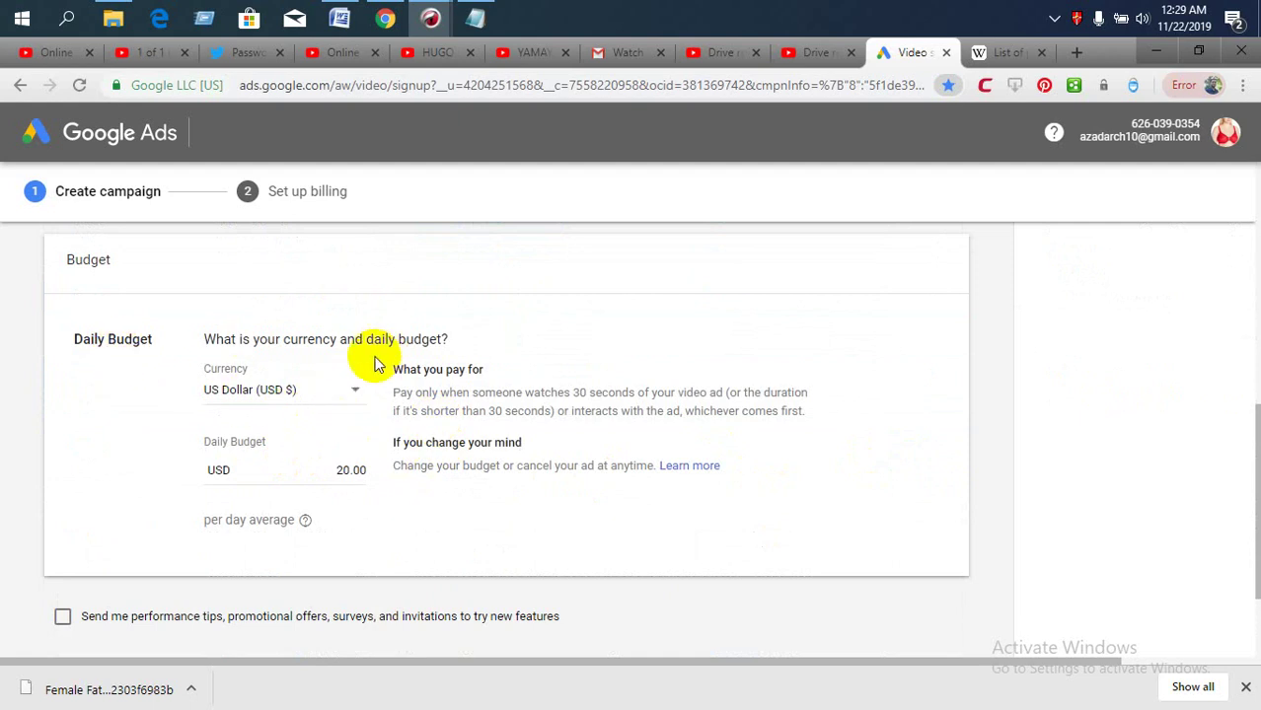
left_click(352, 392)
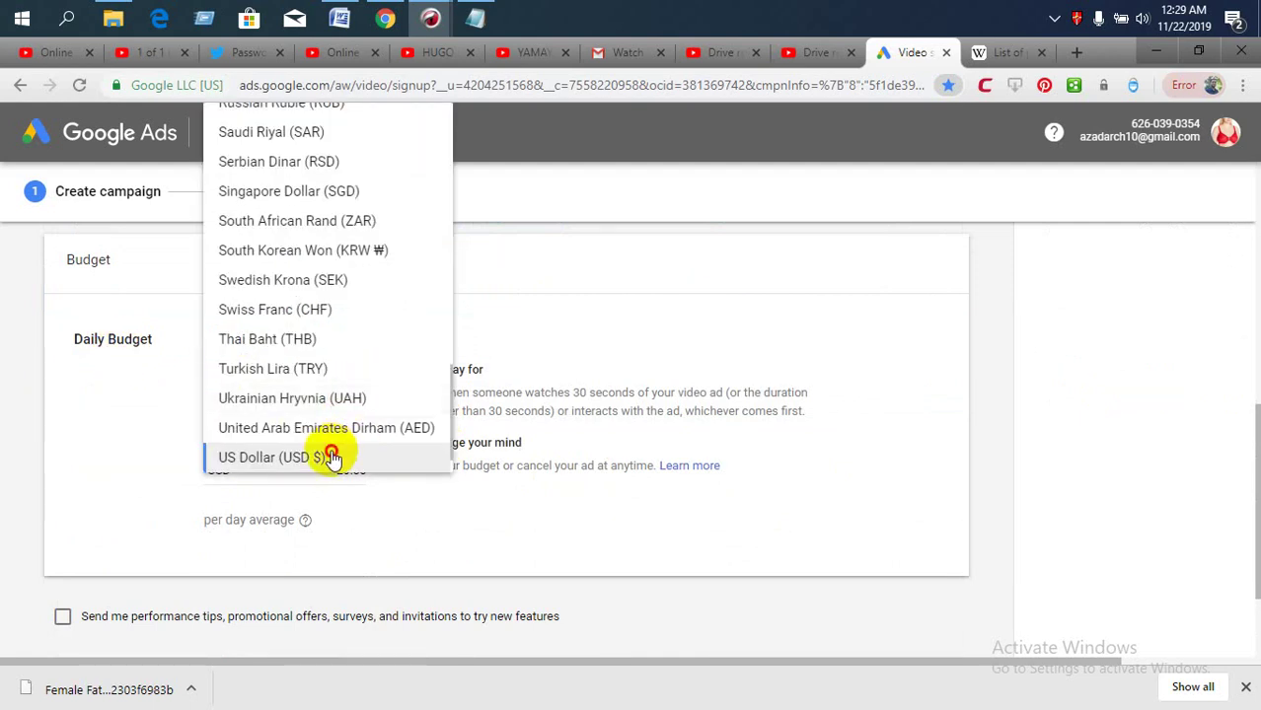
left_click(332, 456)
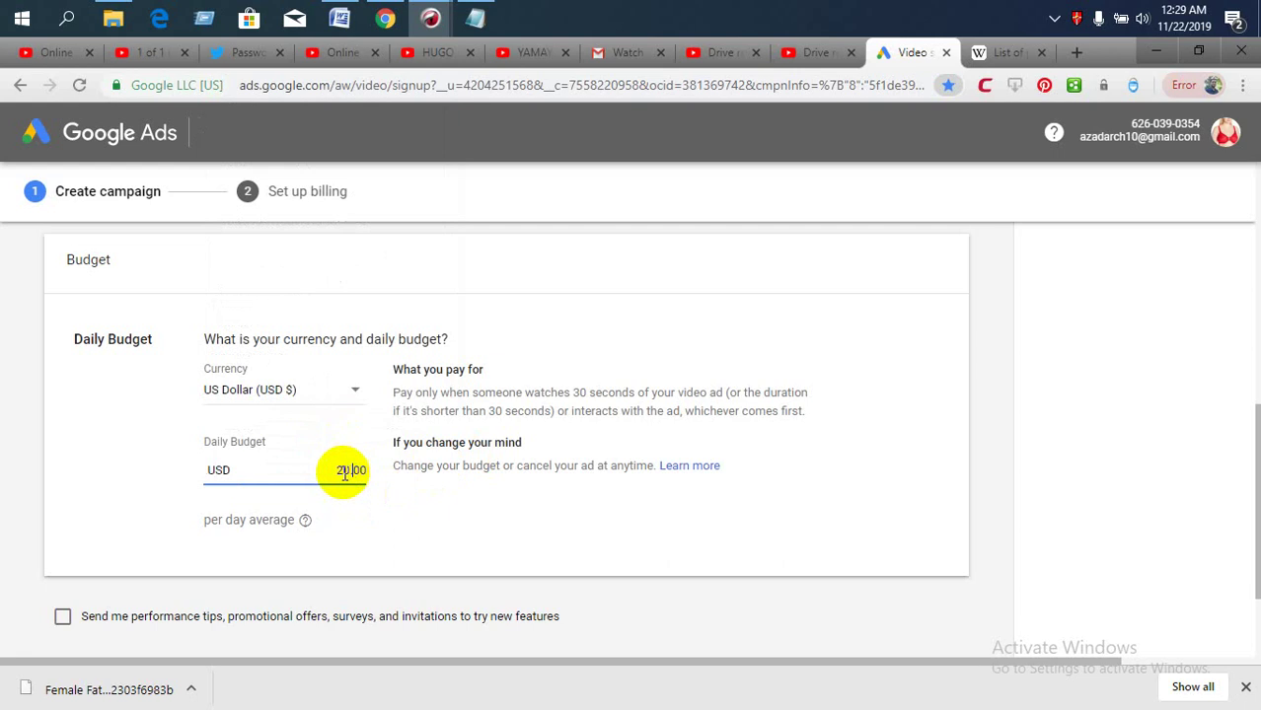
double_click(345, 471)
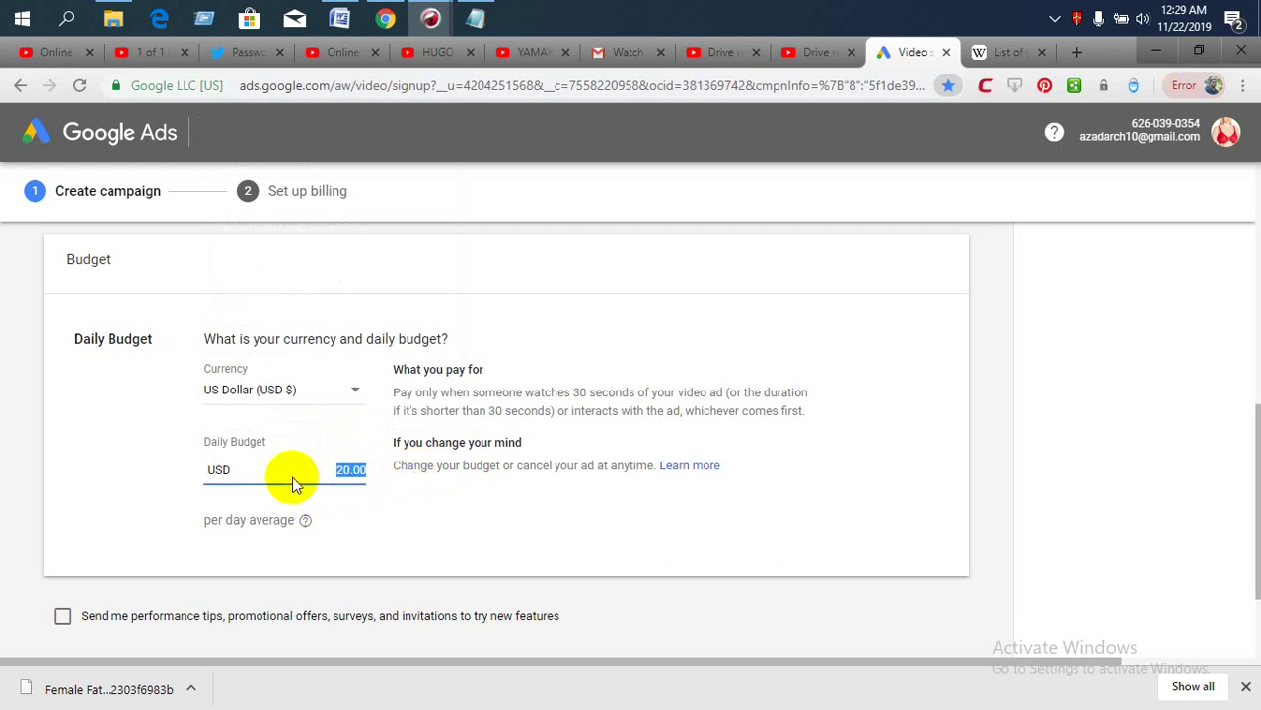
Opt in to performance tips, promotional offers, surveys, and invitations, and return to the campaign summary for review
scroll(690, 508, "down", 3)
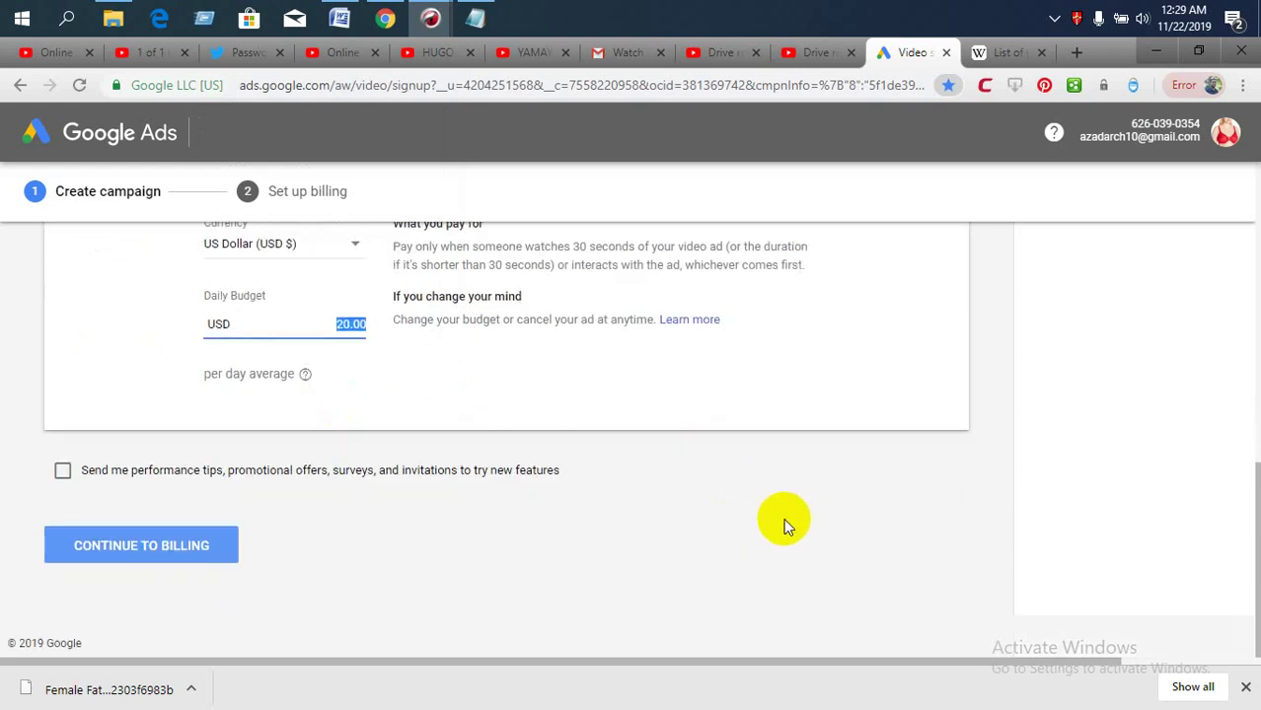
left_click(164, 474)
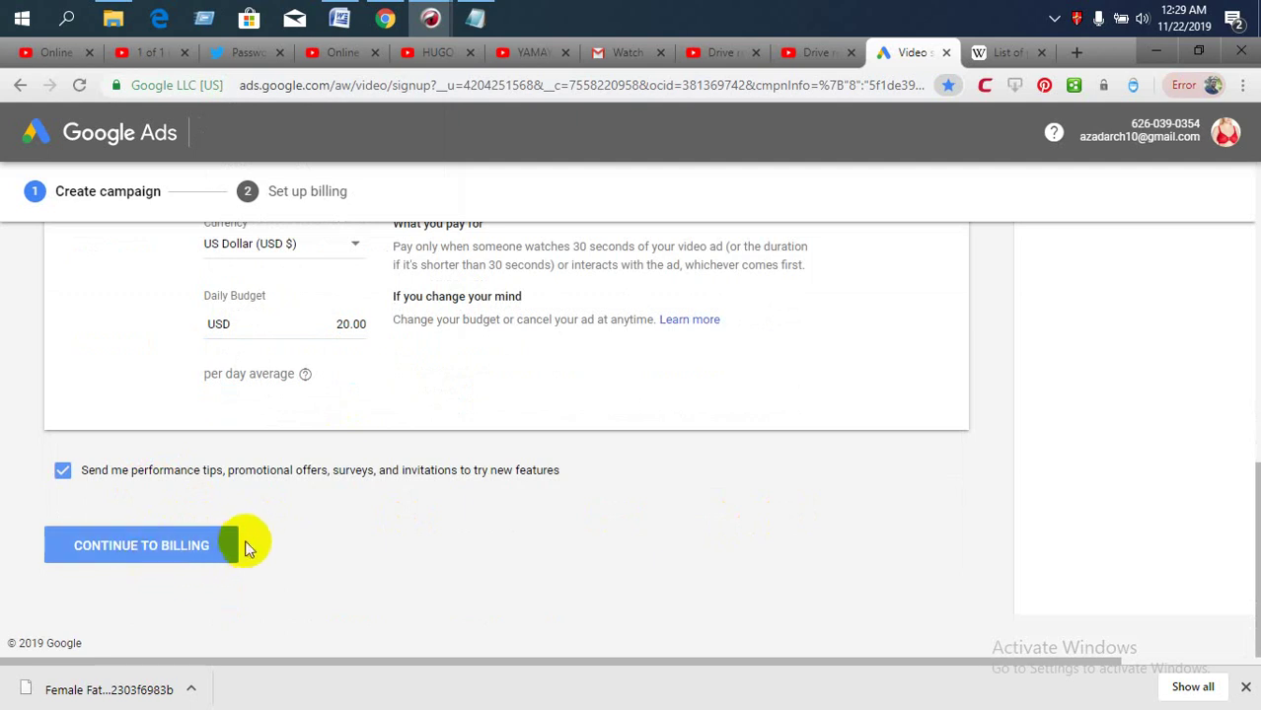
scroll(288, 532, "up", 10)
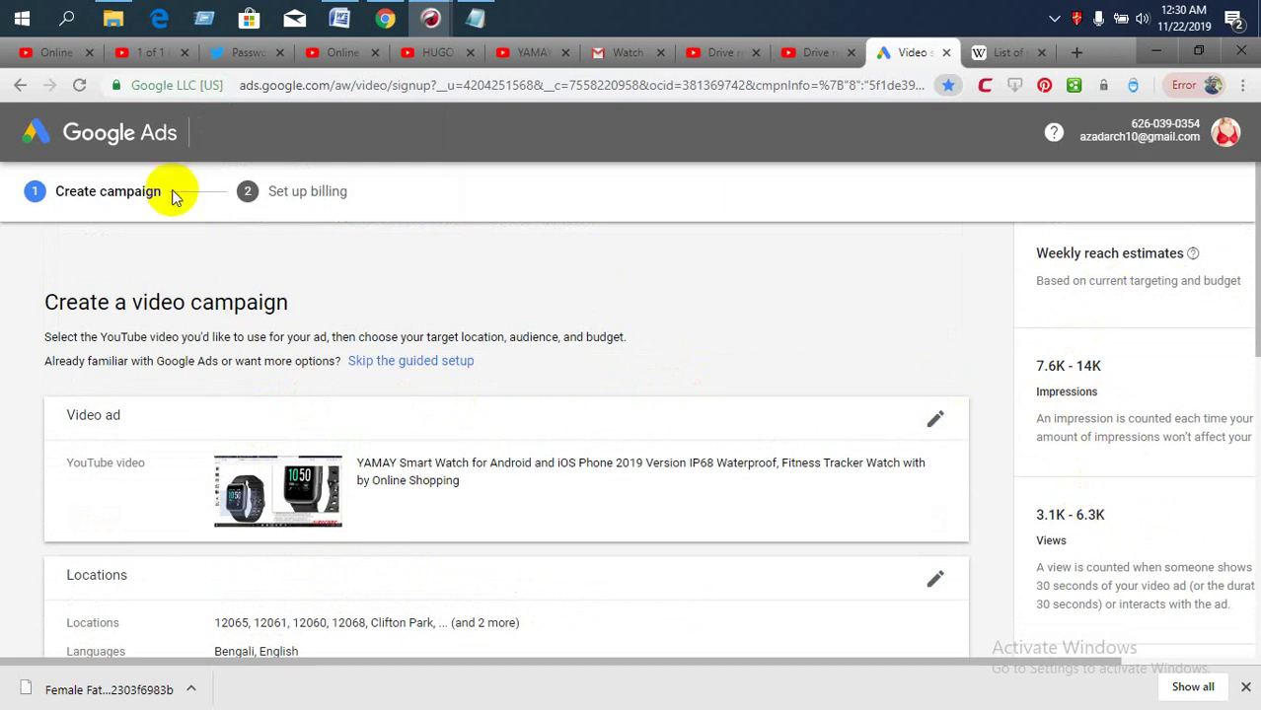
Close the completed campaign page and review the "Watch your business grow with YouTube" email in Gmail
left_click(99, 194)
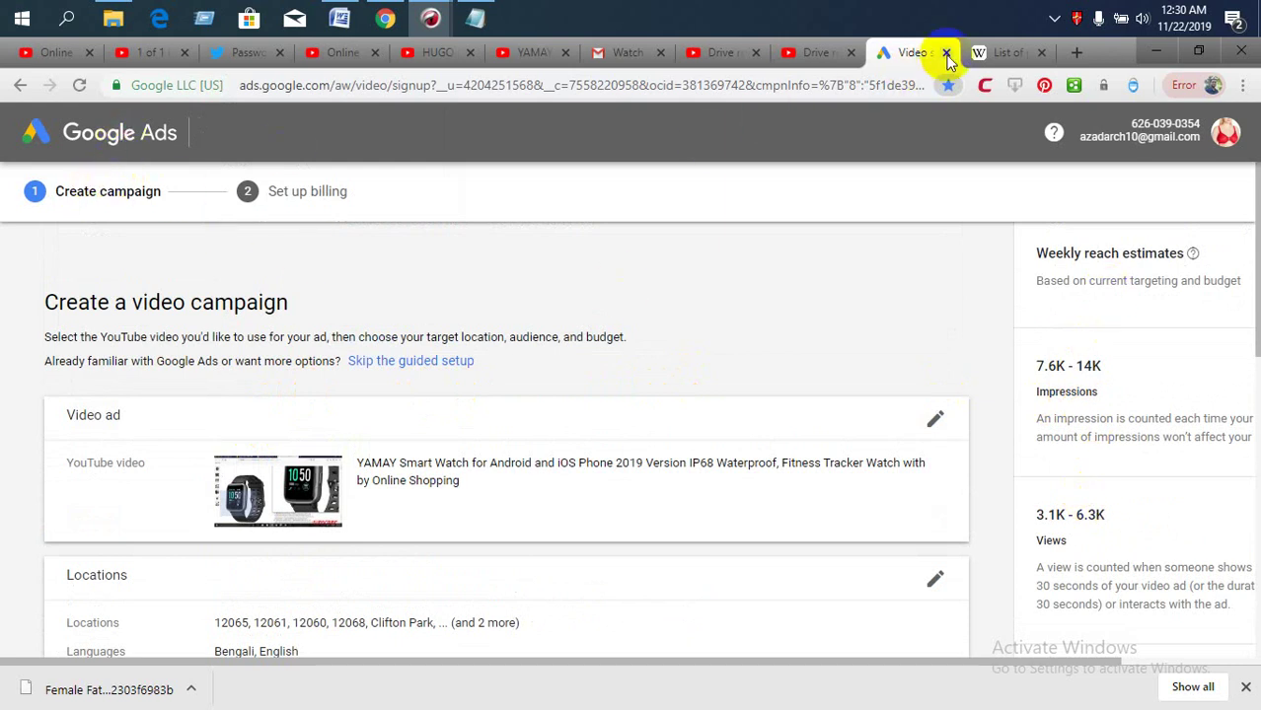
key("ctrl+w")
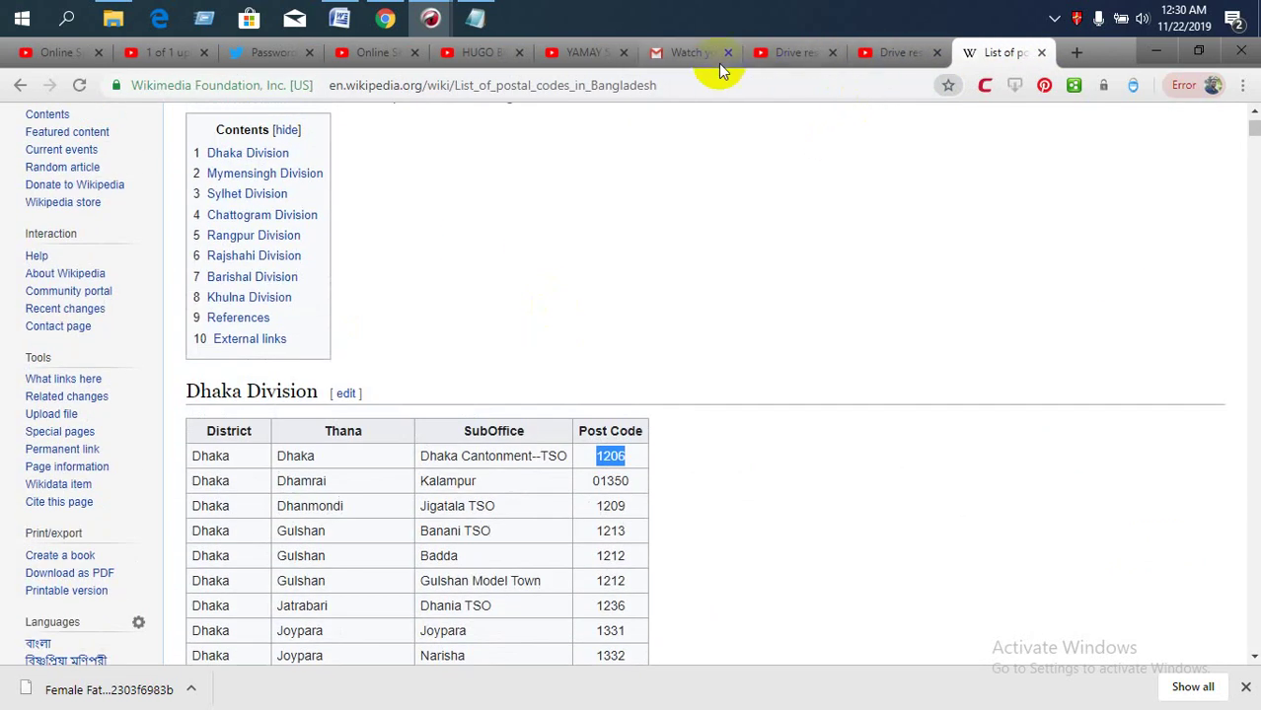
left_click(690, 52)
scroll(271, 495, "up", 2)
scroll(515, 464, "down", 2)
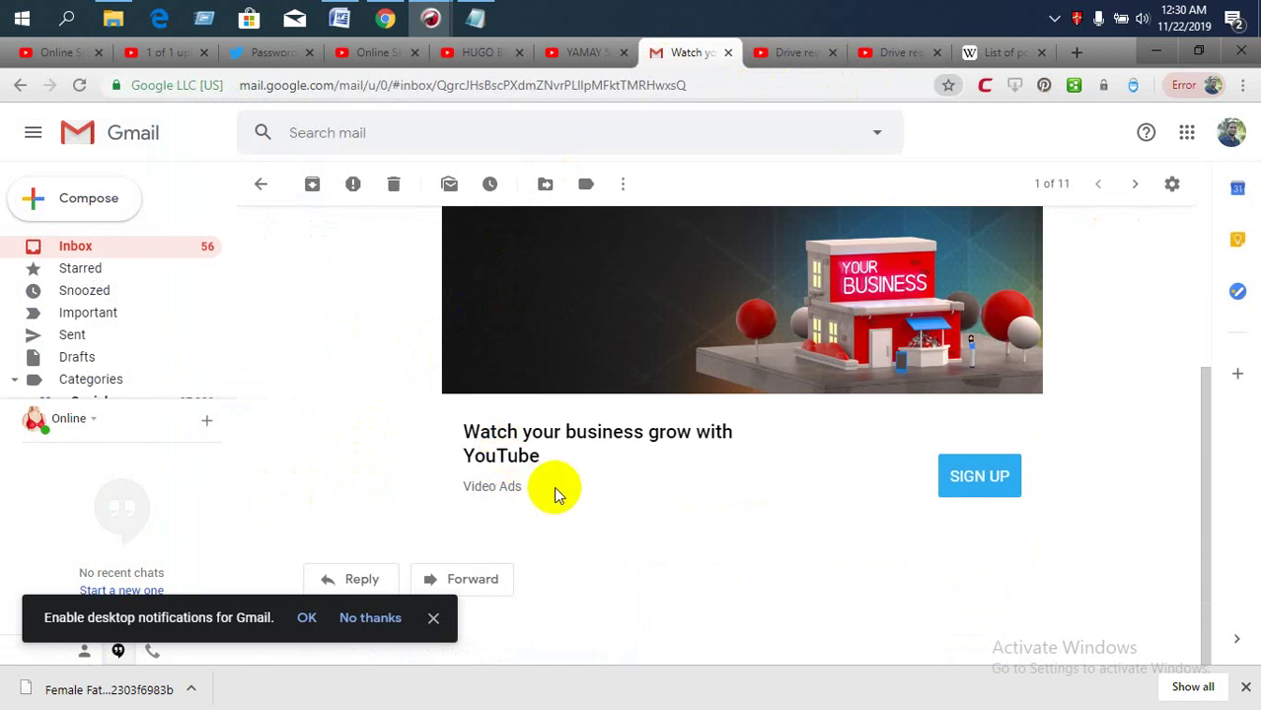
scroll(627, 456, "up", 2)
scroll(626, 457, "up", 1)
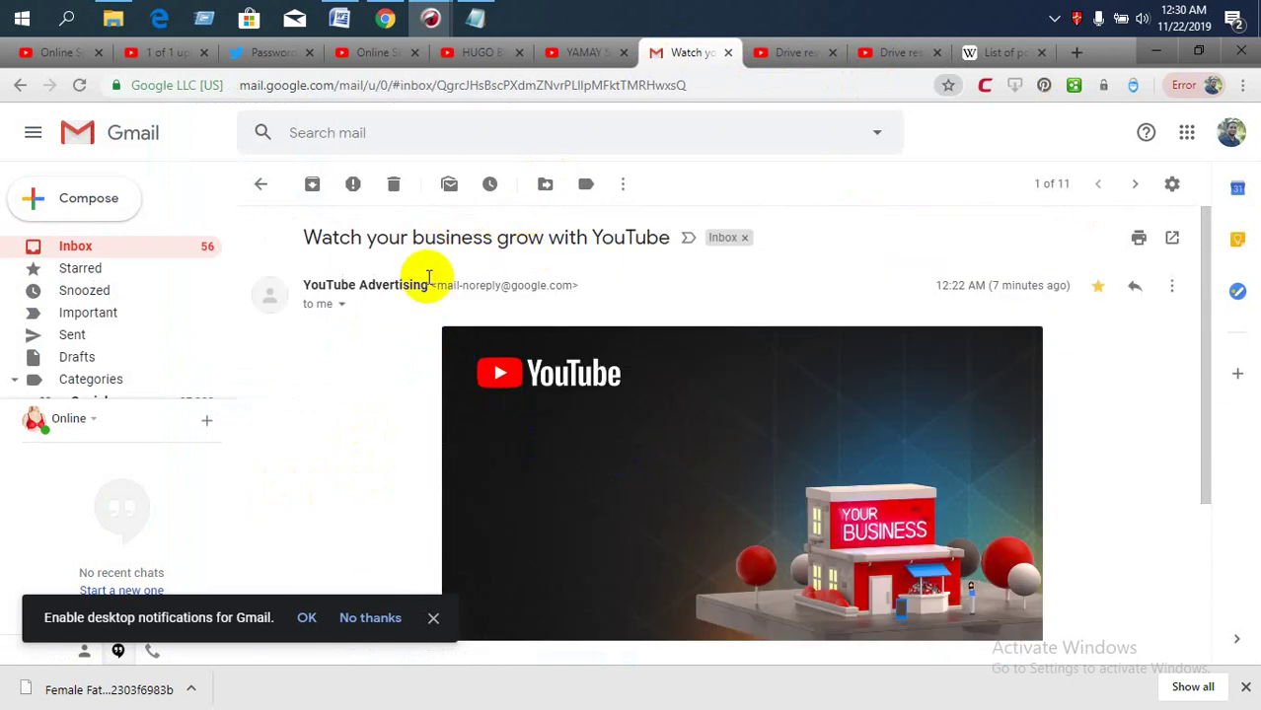
scroll(725, 470, "down", 3)
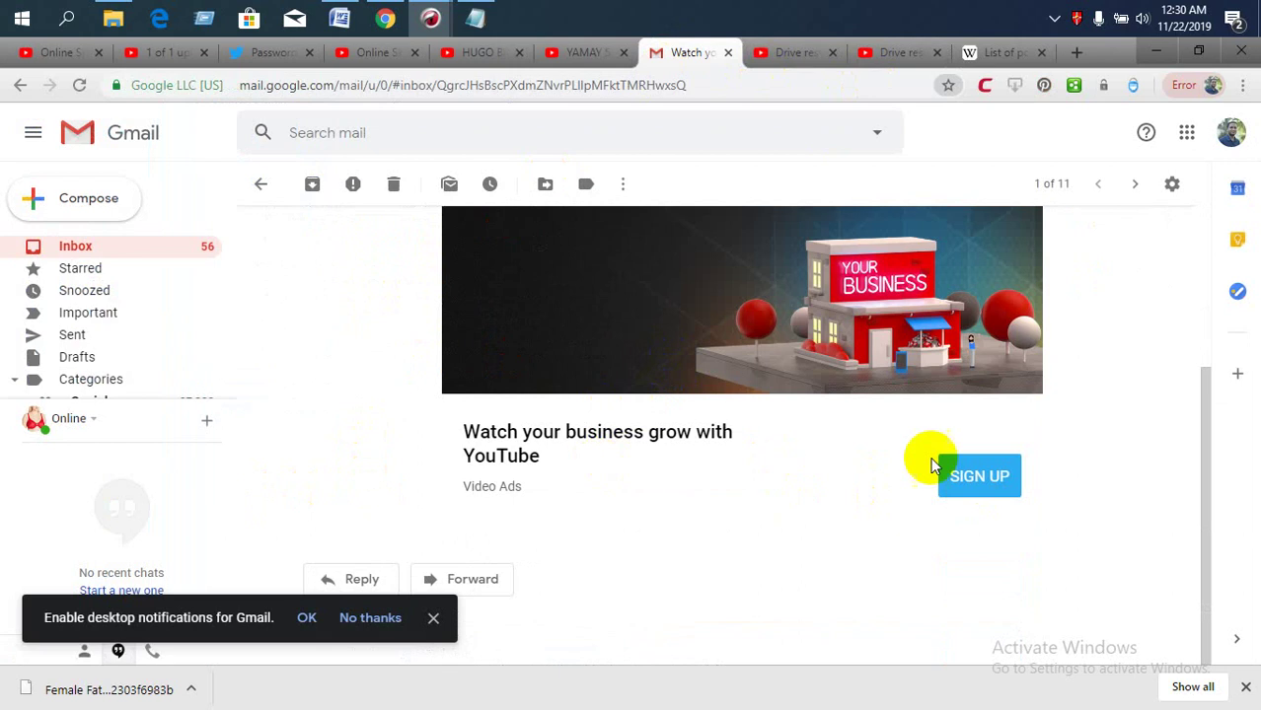
Reopen the YouTube Advertising email from the Gmail inbox and follow its sign-up link
left_click(113, 244)
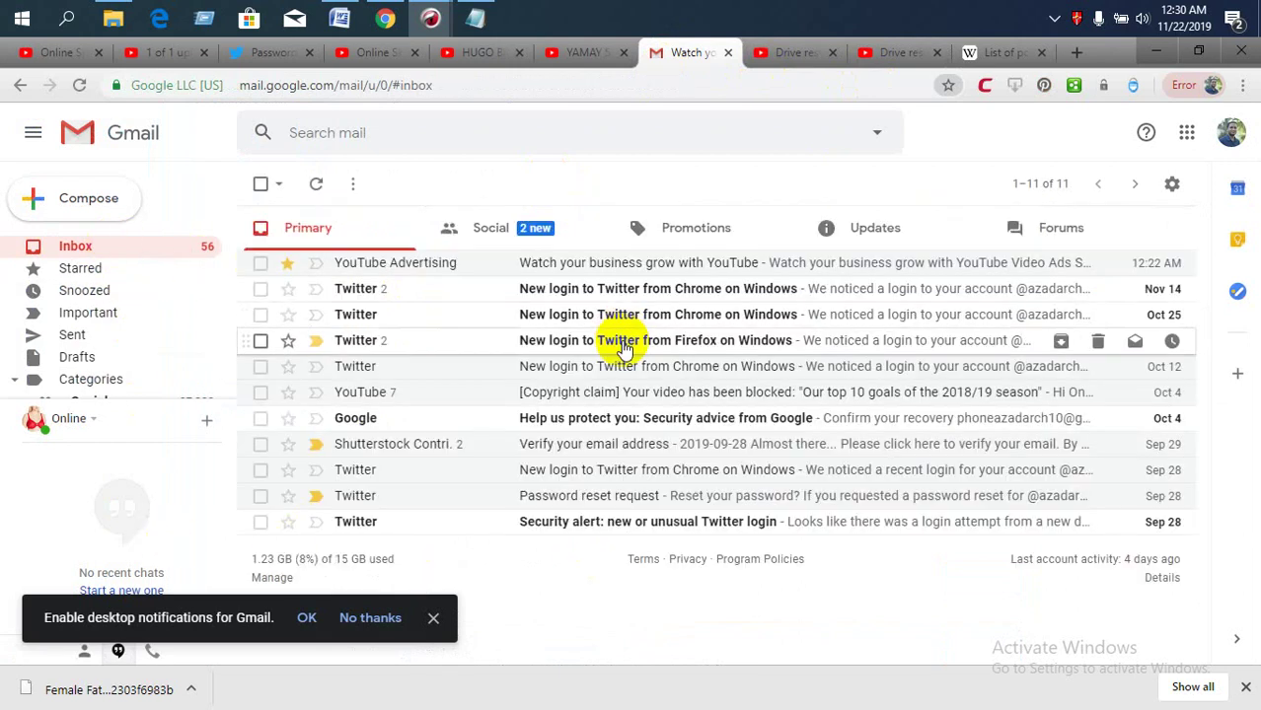
left_click(597, 266)
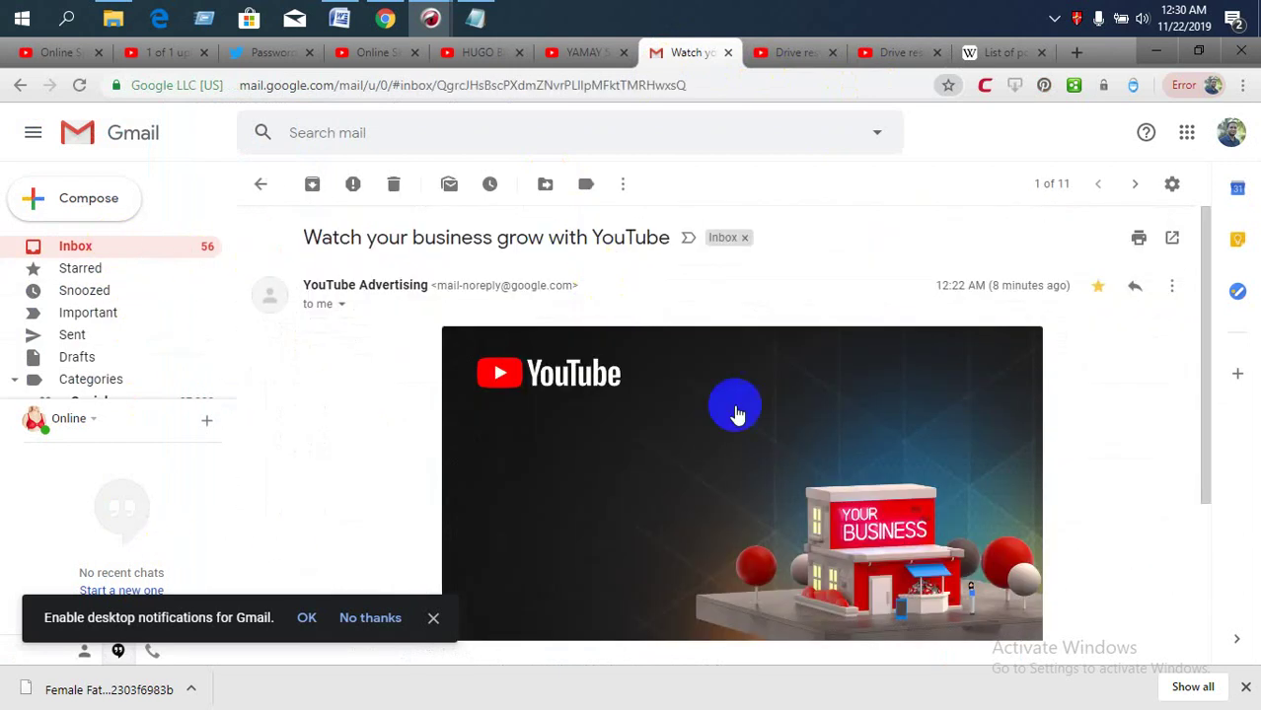
scroll(888, 473, "down", 3)
left_click(978, 476)
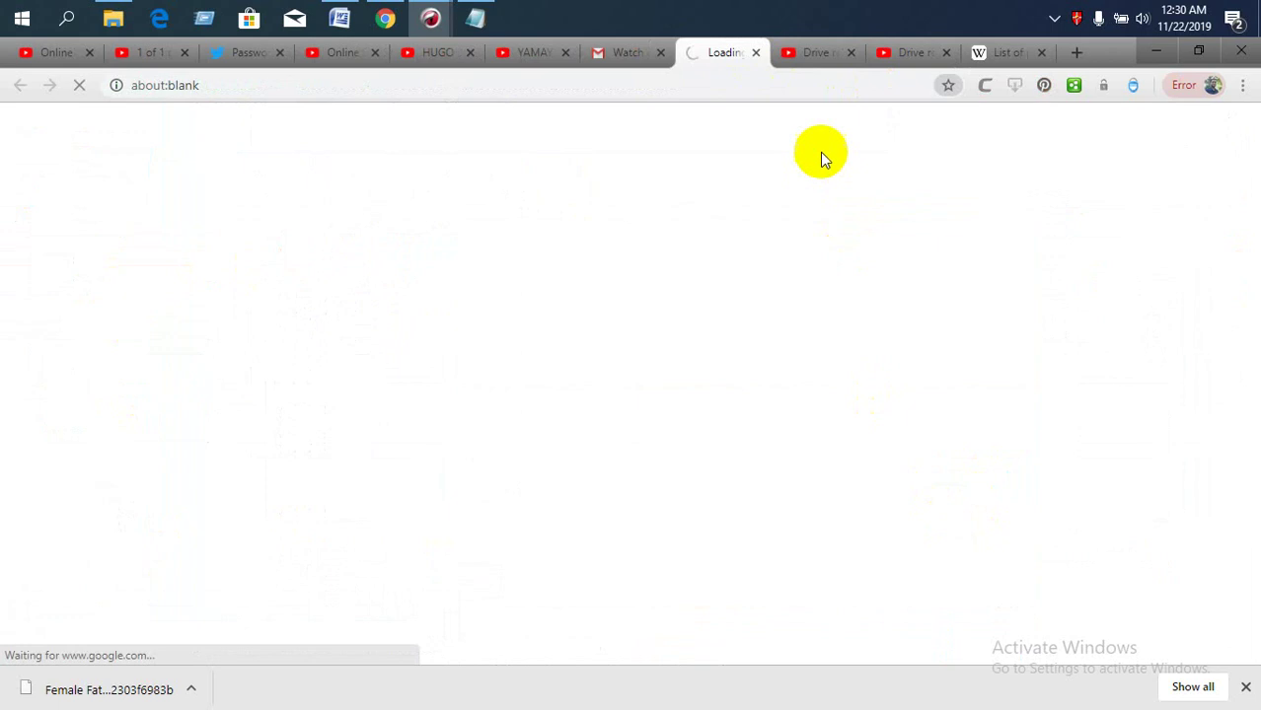
Go to the newly loaded YouTube Advertising page and start the video ad sign-up
left_click(820, 53)
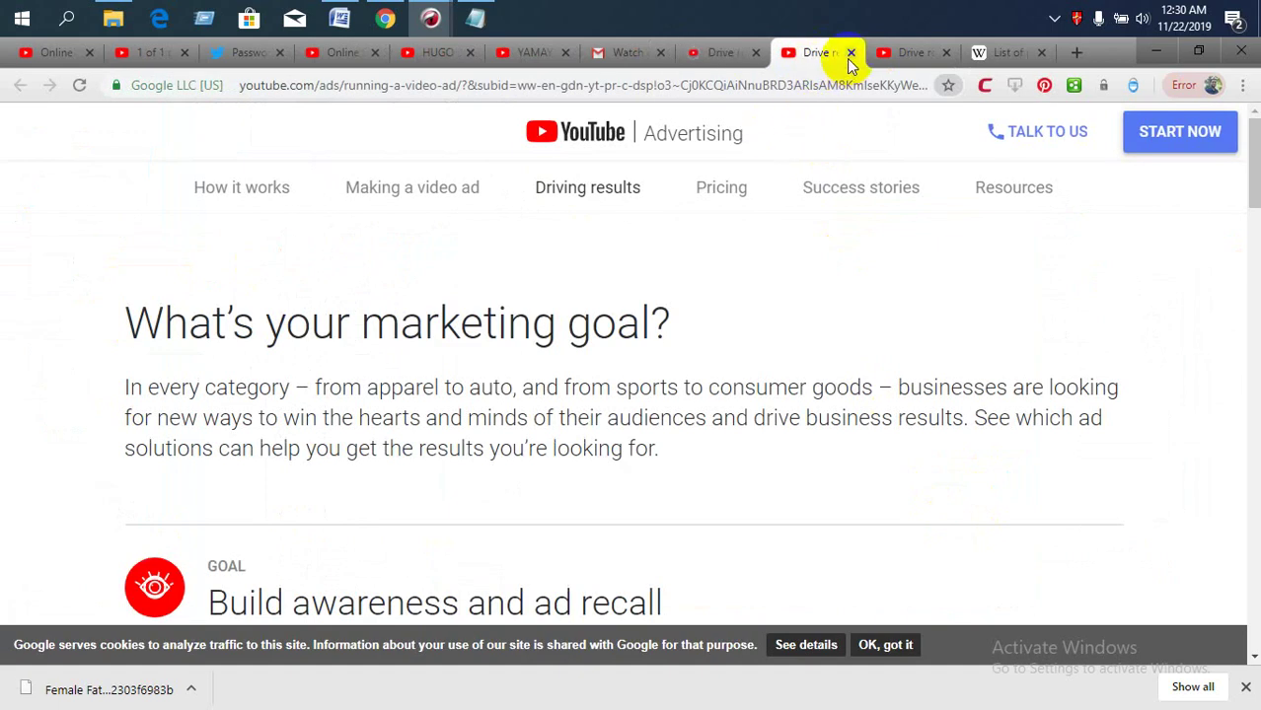
left_click(722, 55)
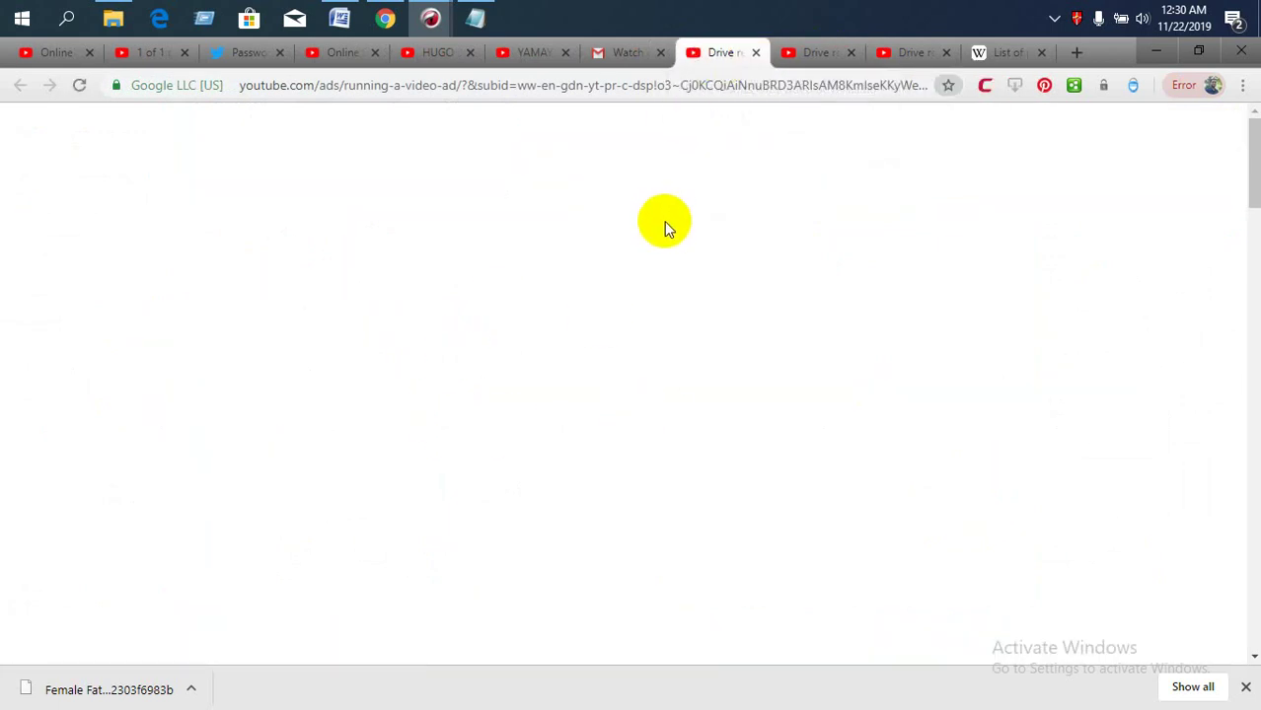
scroll(901, 323, "down", 6)
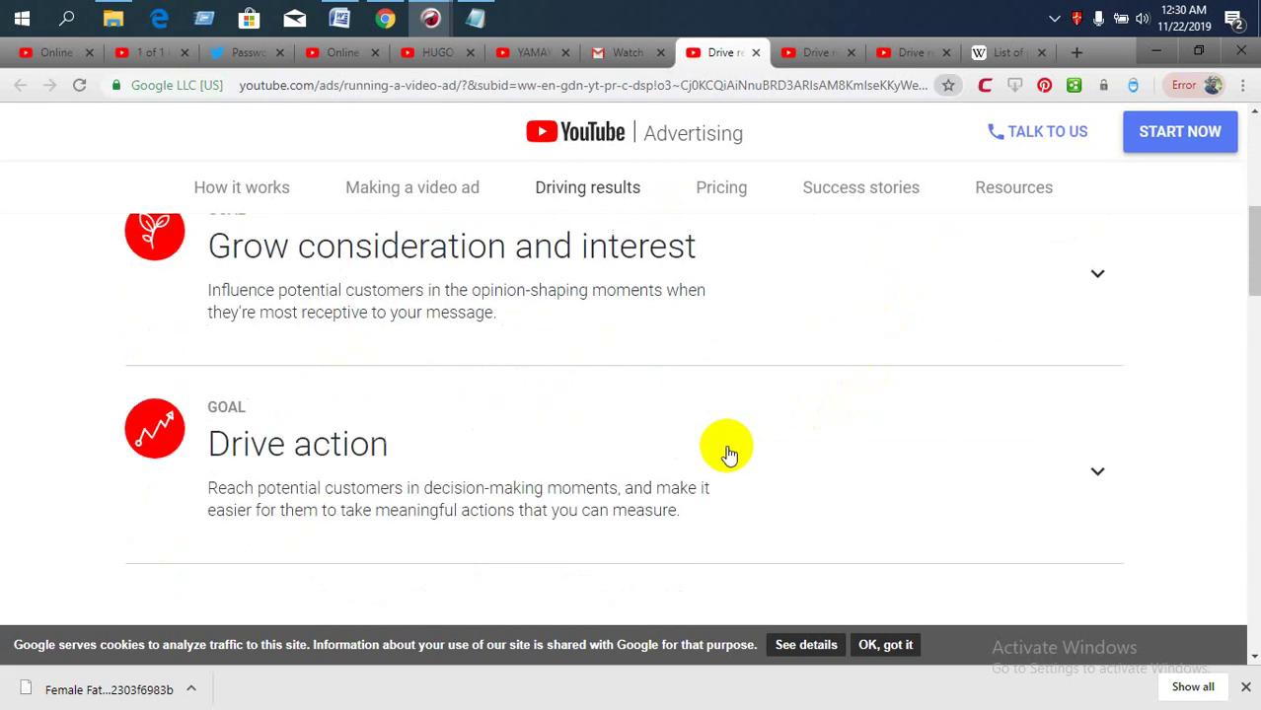
left_click(1209, 134)
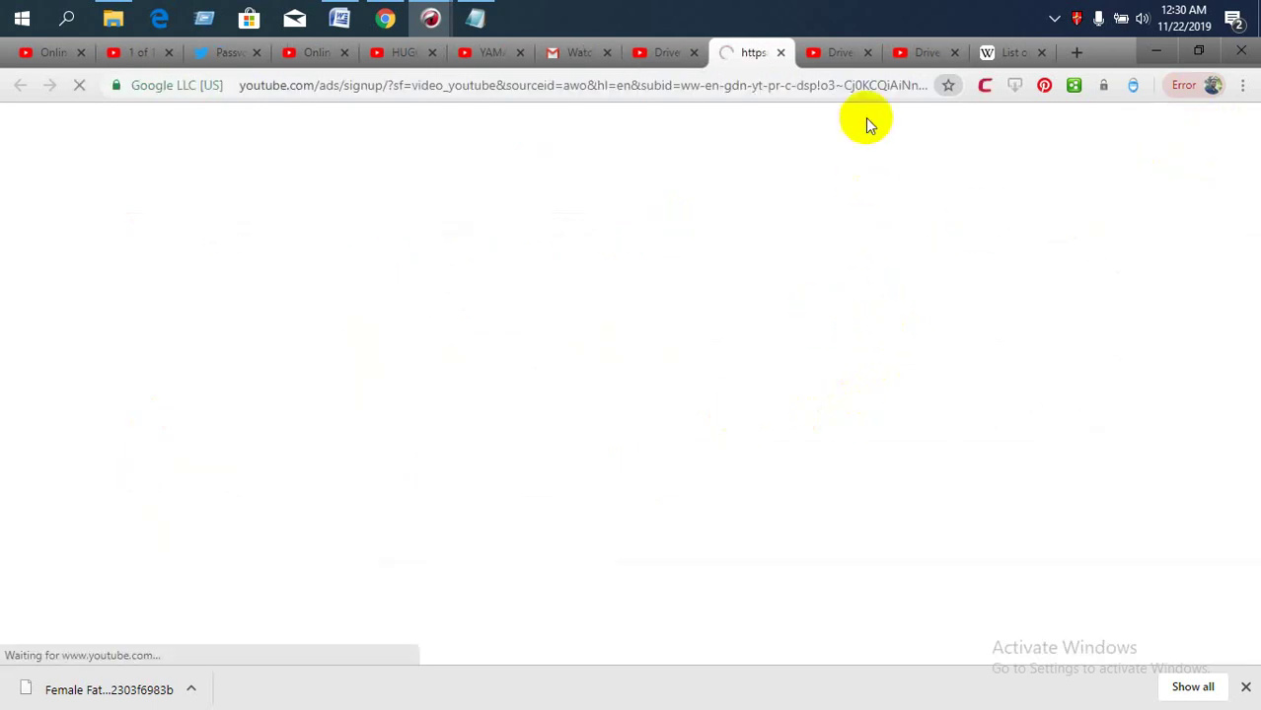
Close the two older YouTube Advertising pages and proceed through the sign-up to a new video campaign
left_click(850, 52)
left_click(868, 52)
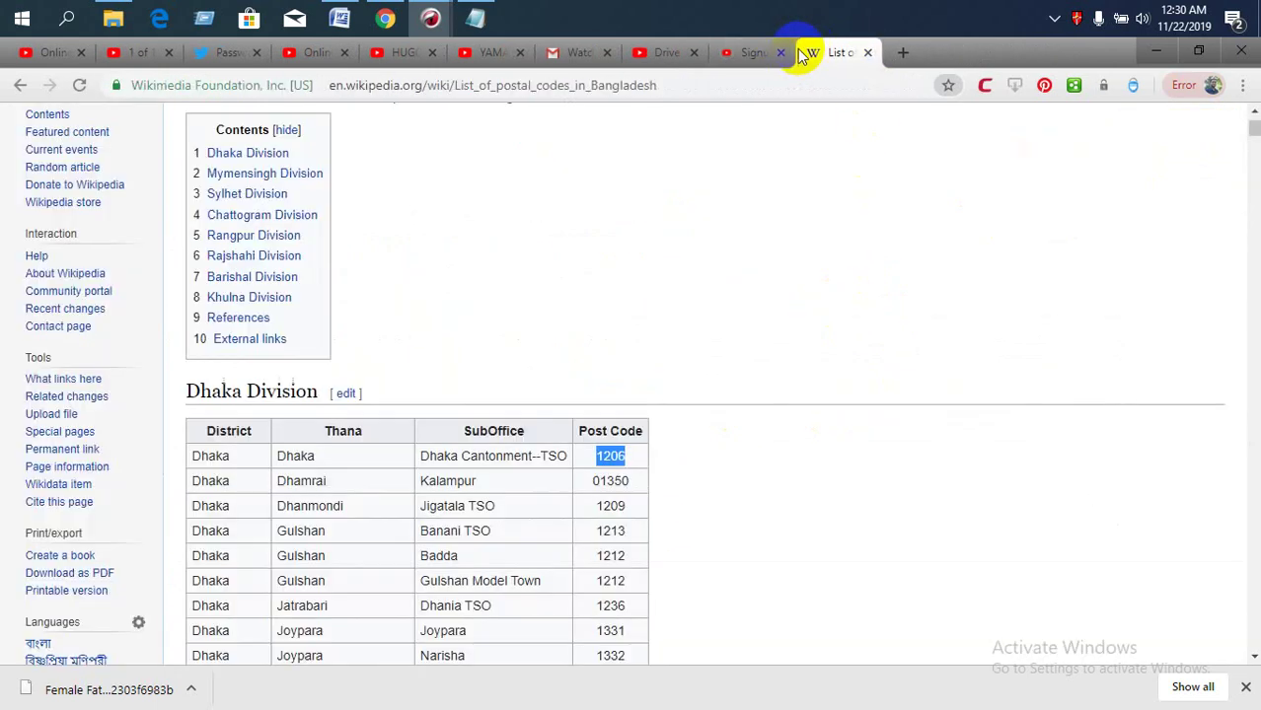
left_click(750, 52)
left_click(237, 554)
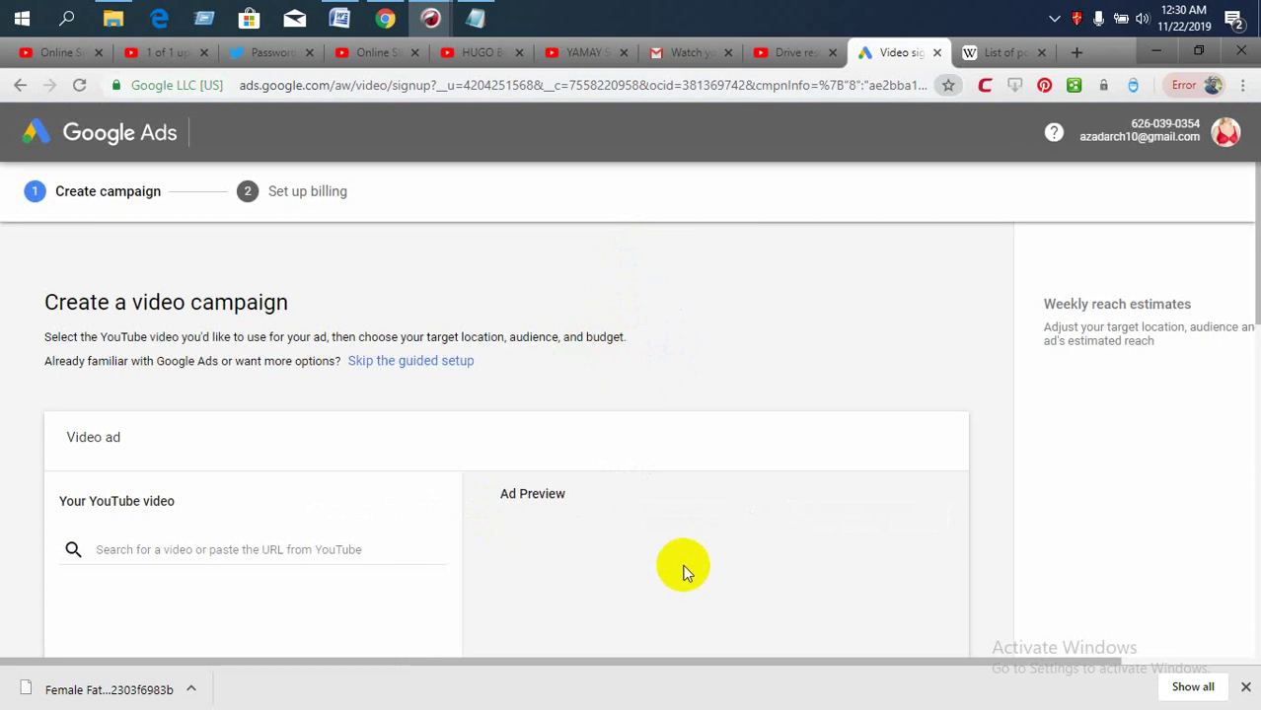
Copy the YAMAY Smart Watch video's YouTube URL and add that video to the Video ad section
scroll(287, 508, "down", 2)
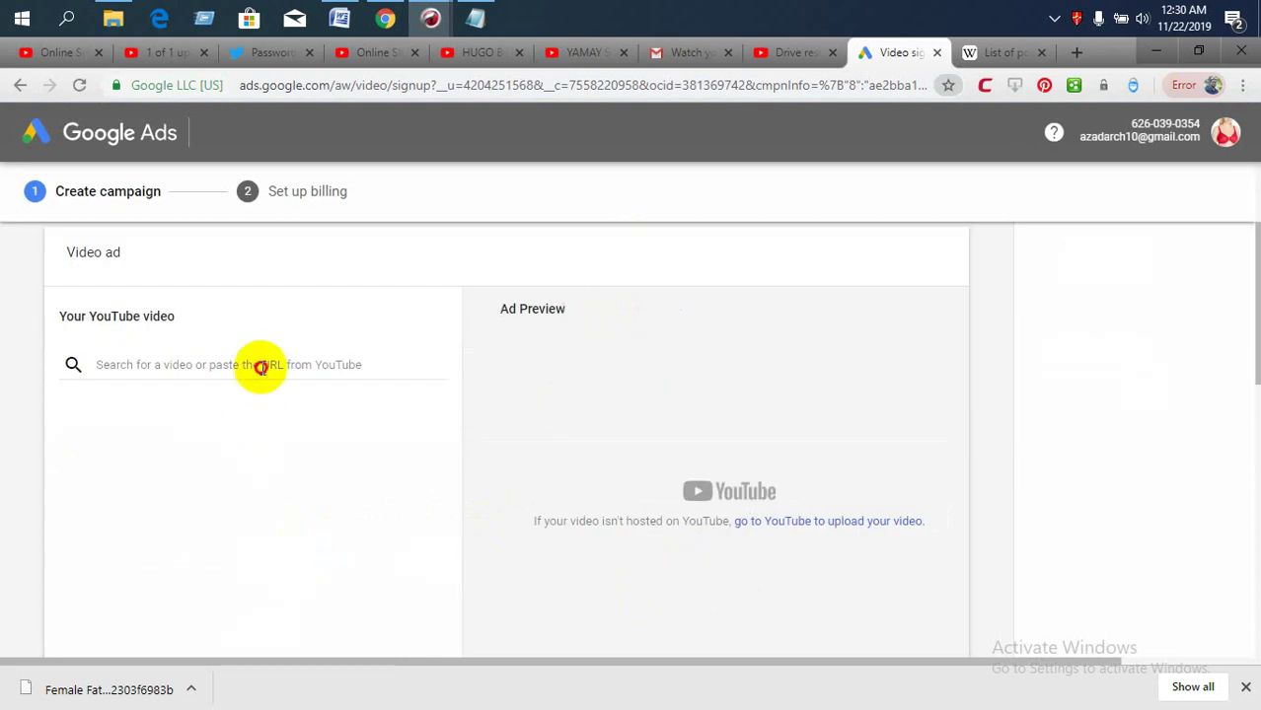
scroll(580, 431, "down", 3)
scroll(273, 453, "up", 3)
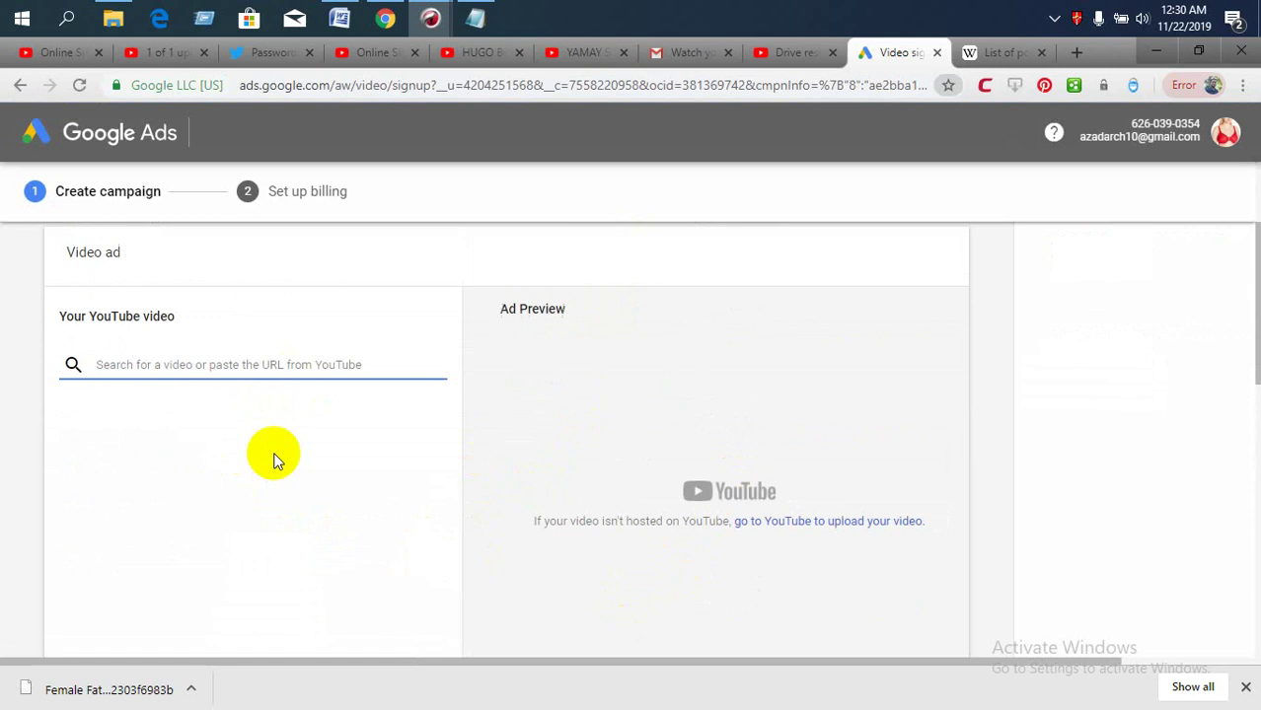
scroll(452, 429, "up", 2)
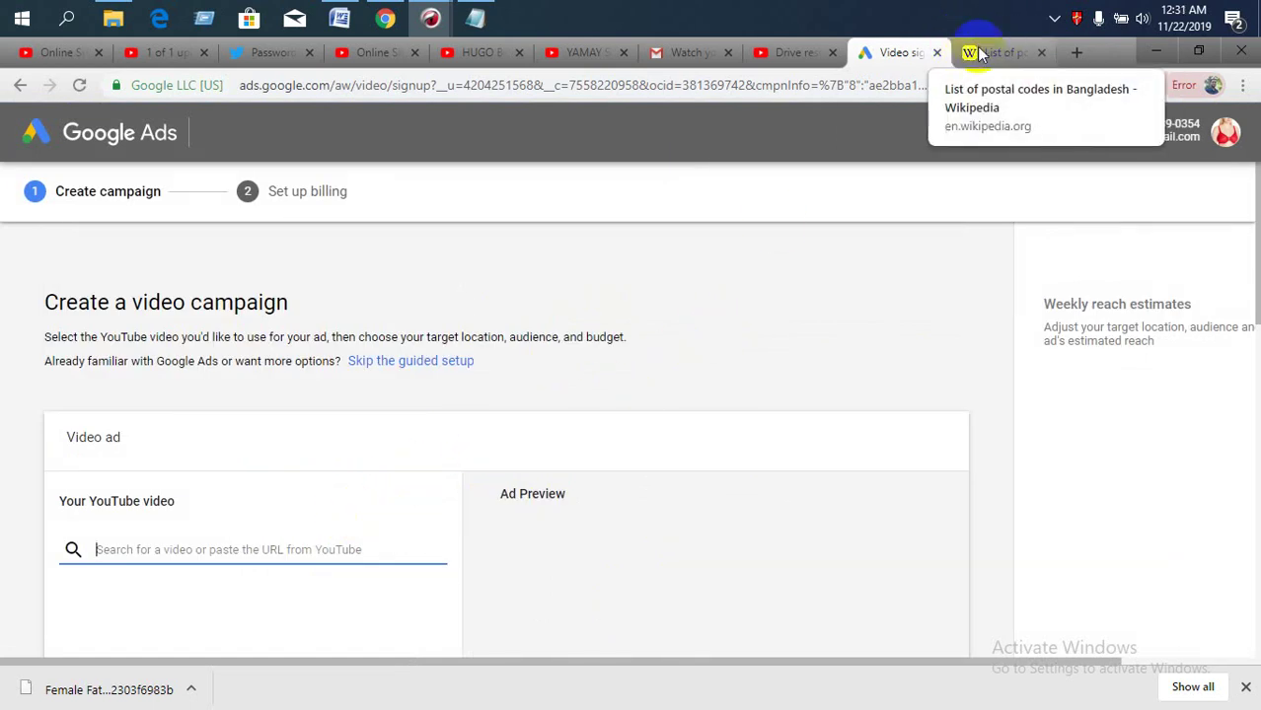
left_click(584, 53)
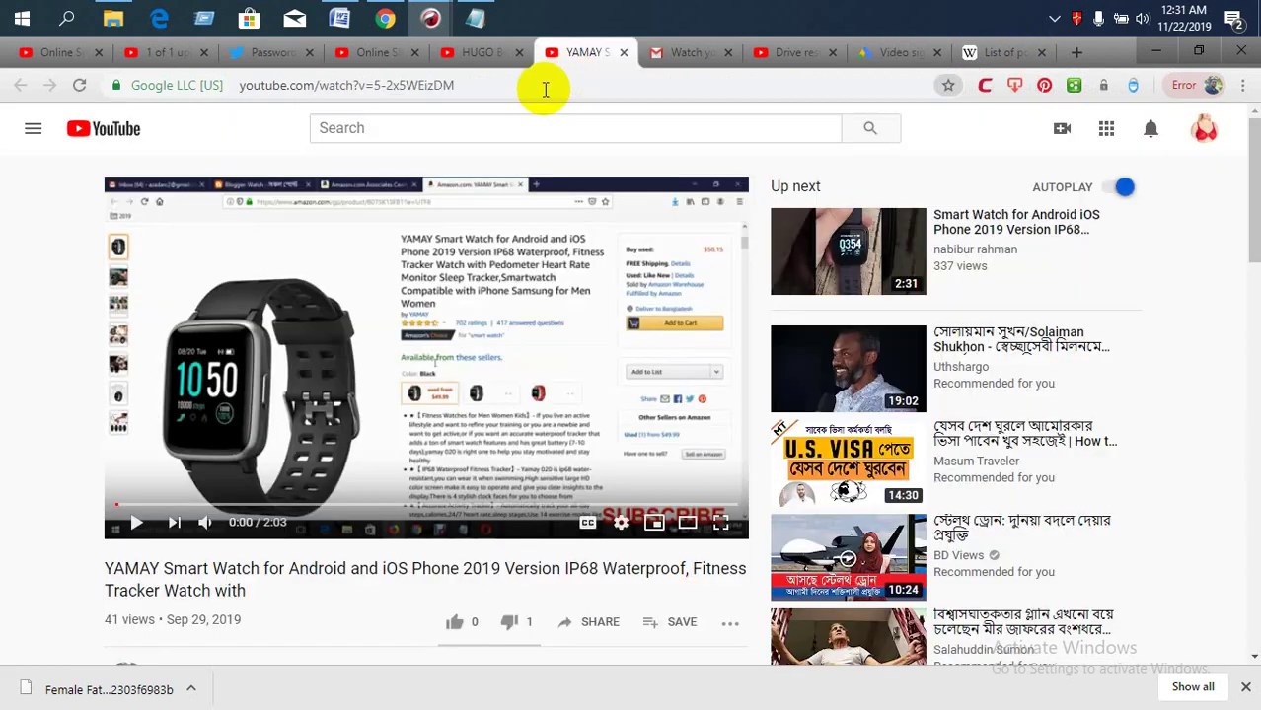
left_click(485, 83)
key("ctrl+c")
left_click(898, 52)
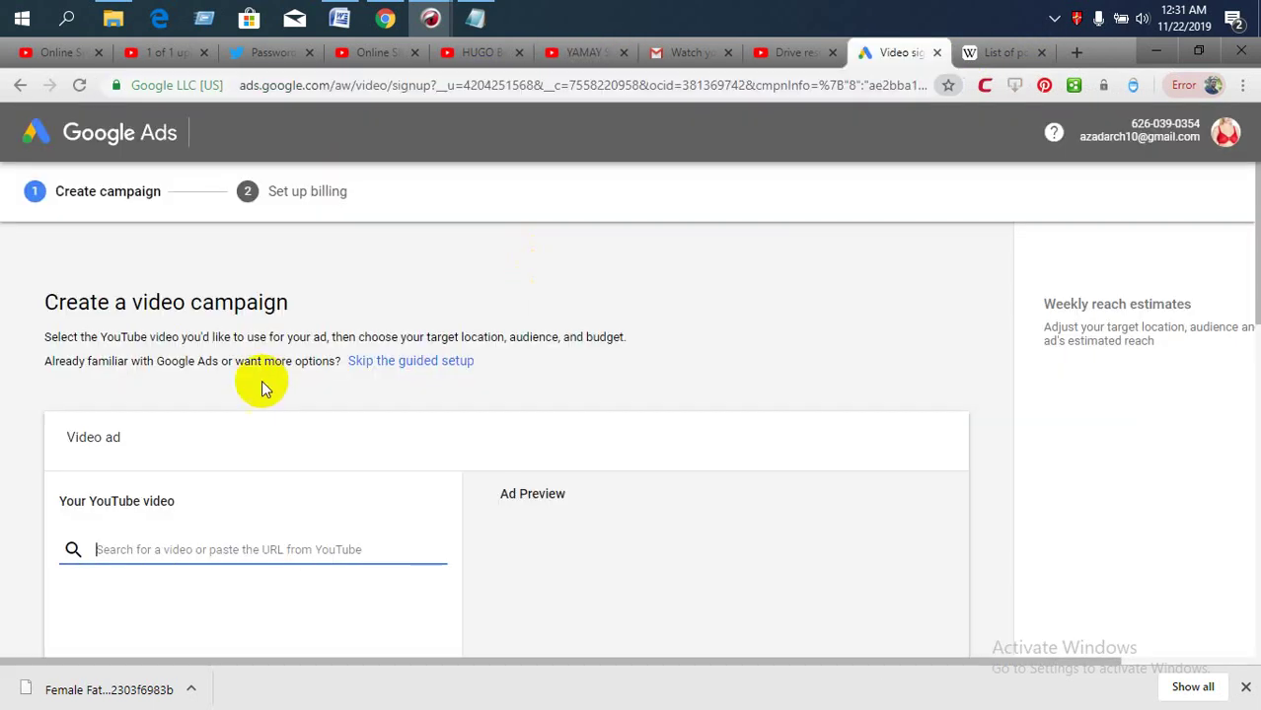
left_click(187, 549)
key("ctrl+v")
scroll(198, 542, "down", 2)
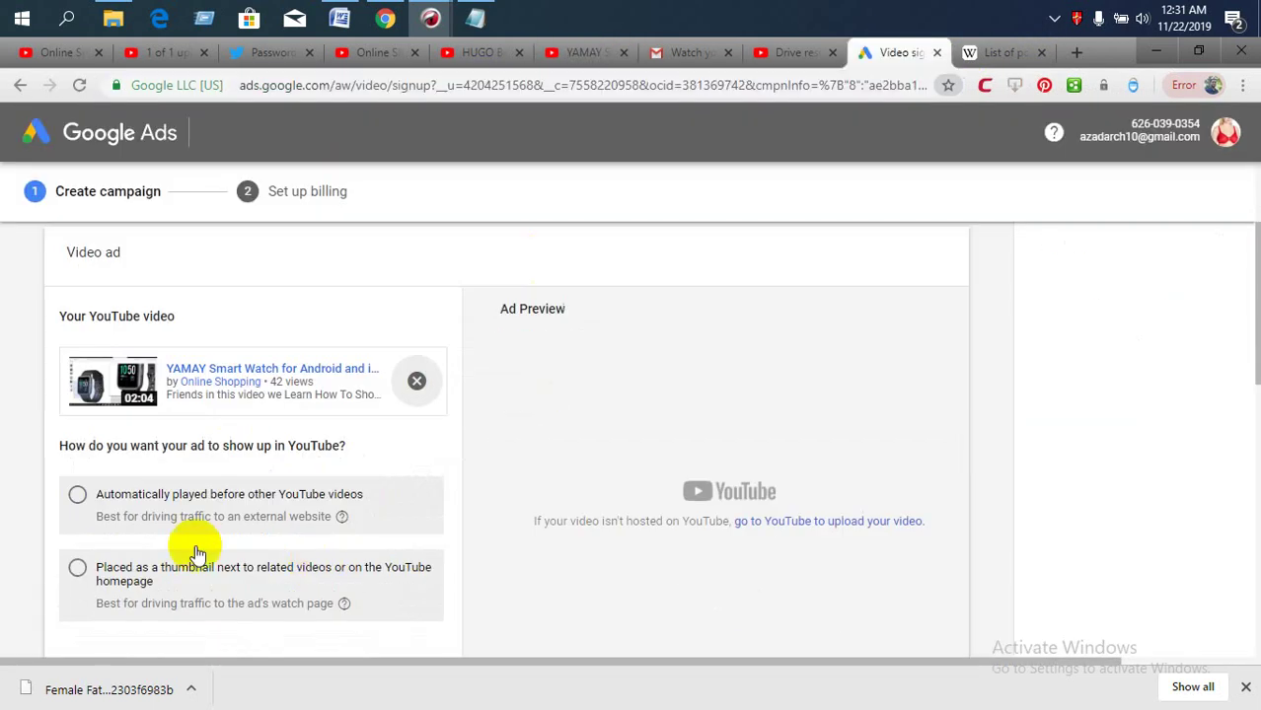
Set the ad to play automatically before other YouTube videos, appearing on YouTube and on Google video partner sites
left_click(133, 534)
scroll(766, 411, "down", 2)
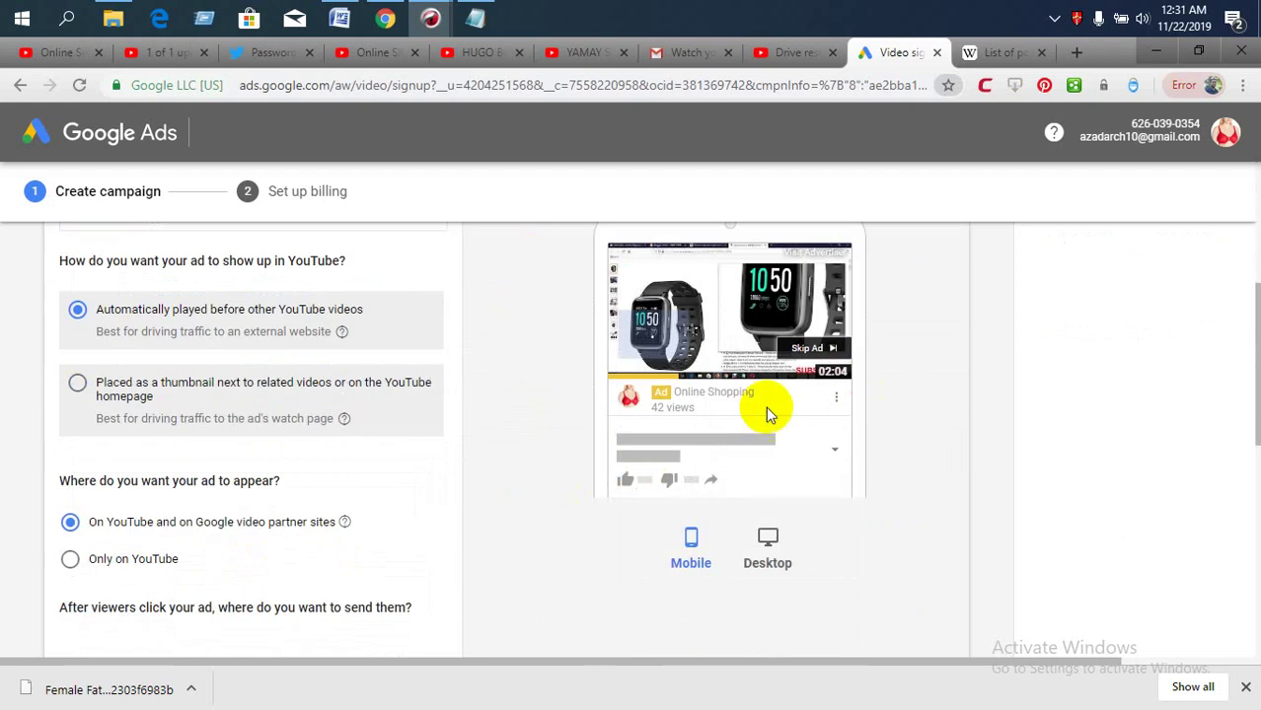
scroll(167, 556, "down", 1)
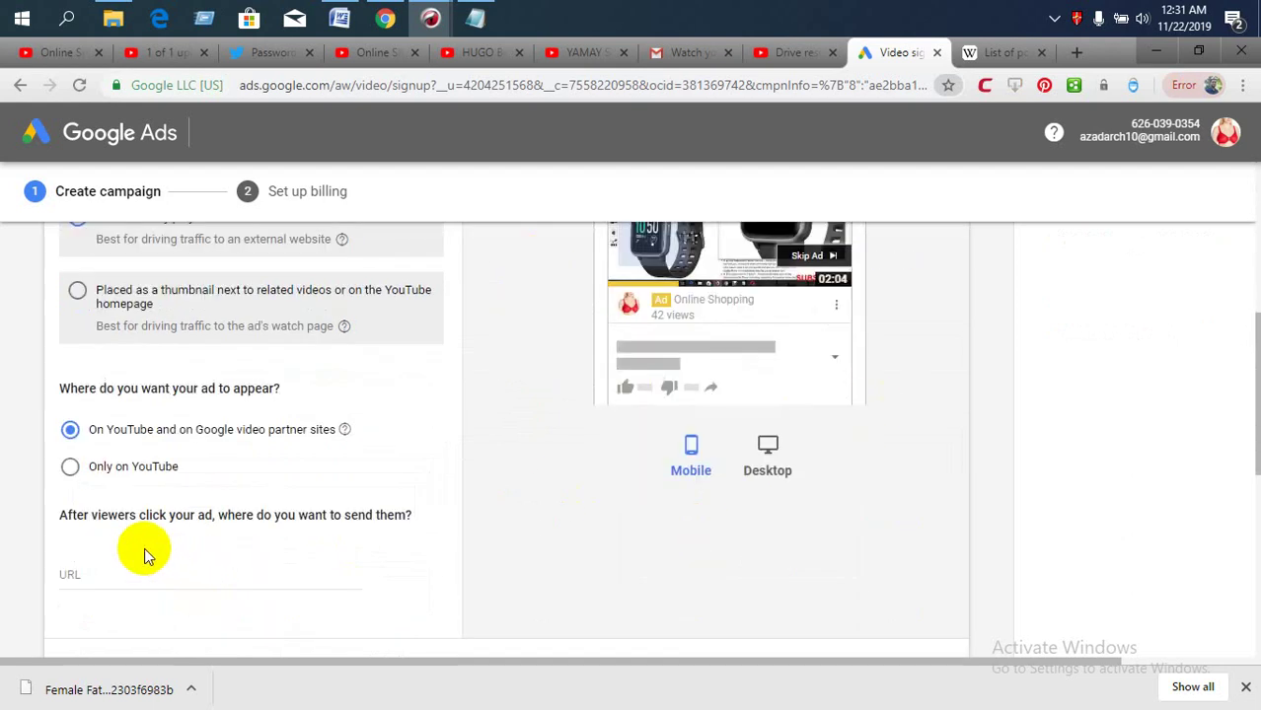
left_click(138, 473)
left_click(170, 431)
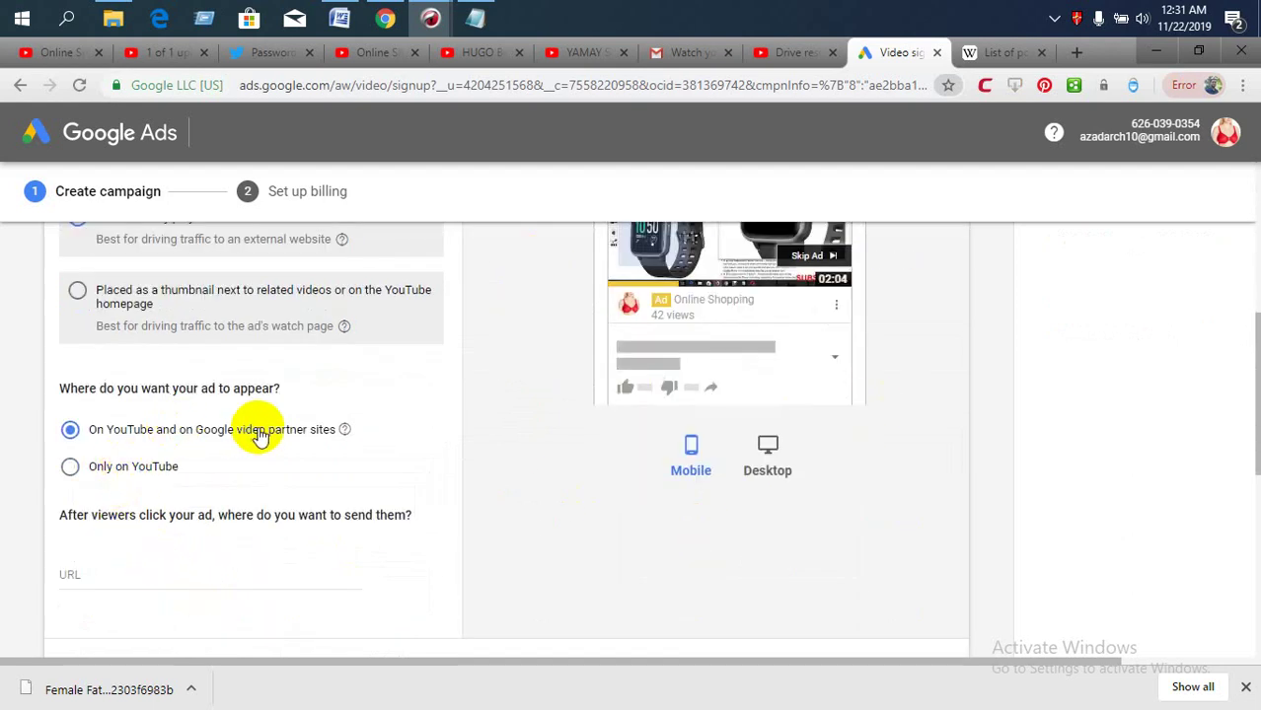
Switch the ad preview to the Desktop version
scroll(279, 441, "down", 2)
left_click(763, 268)
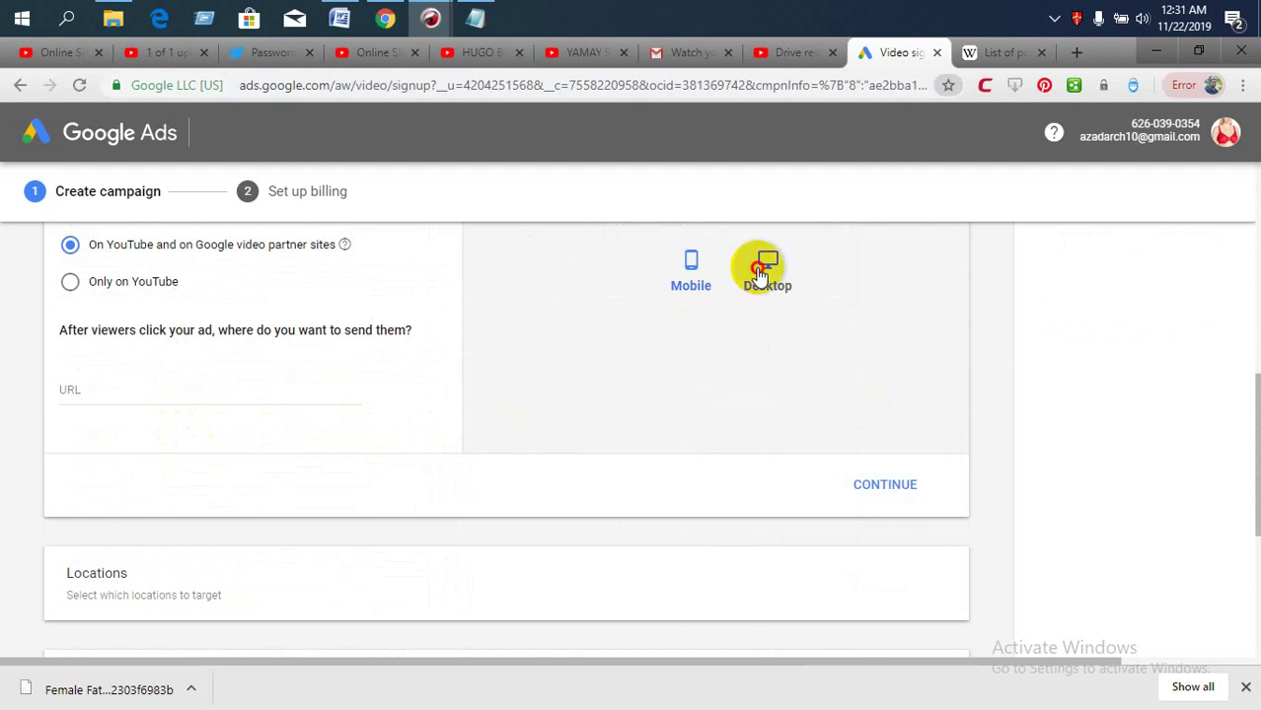
scroll(236, 496, "up", 1)
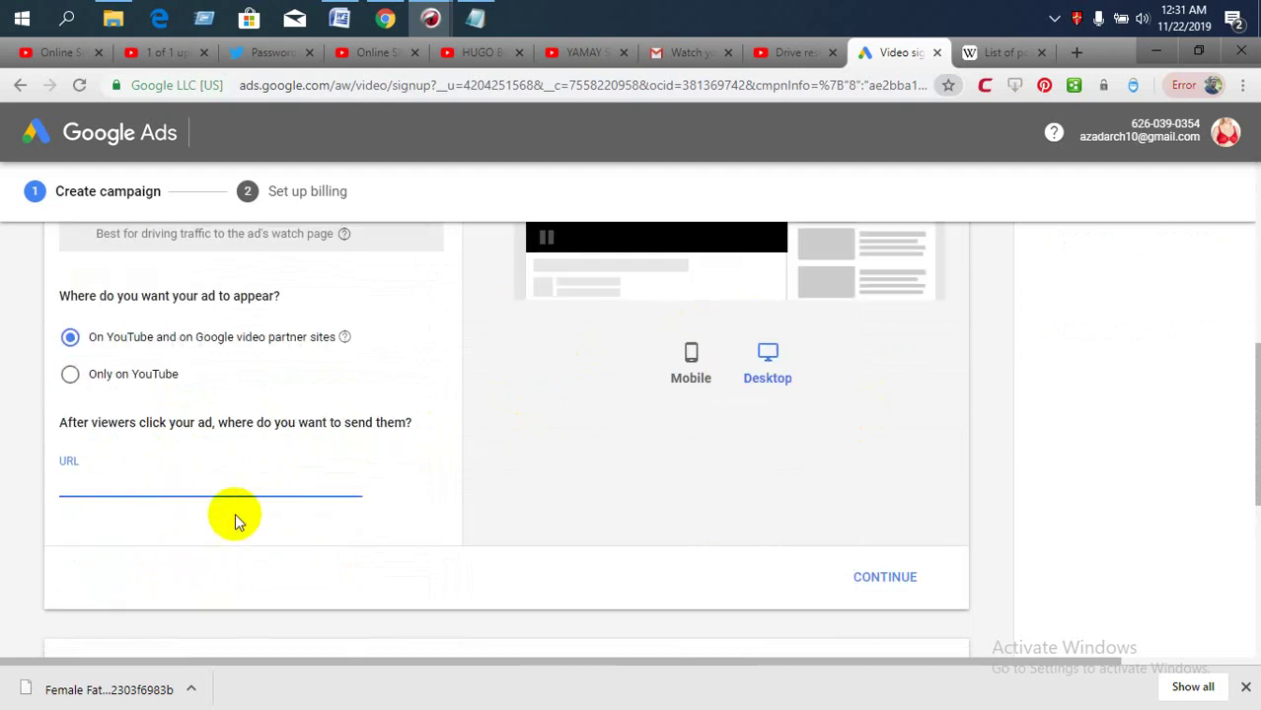
scroll(801, 405, "up", 2)
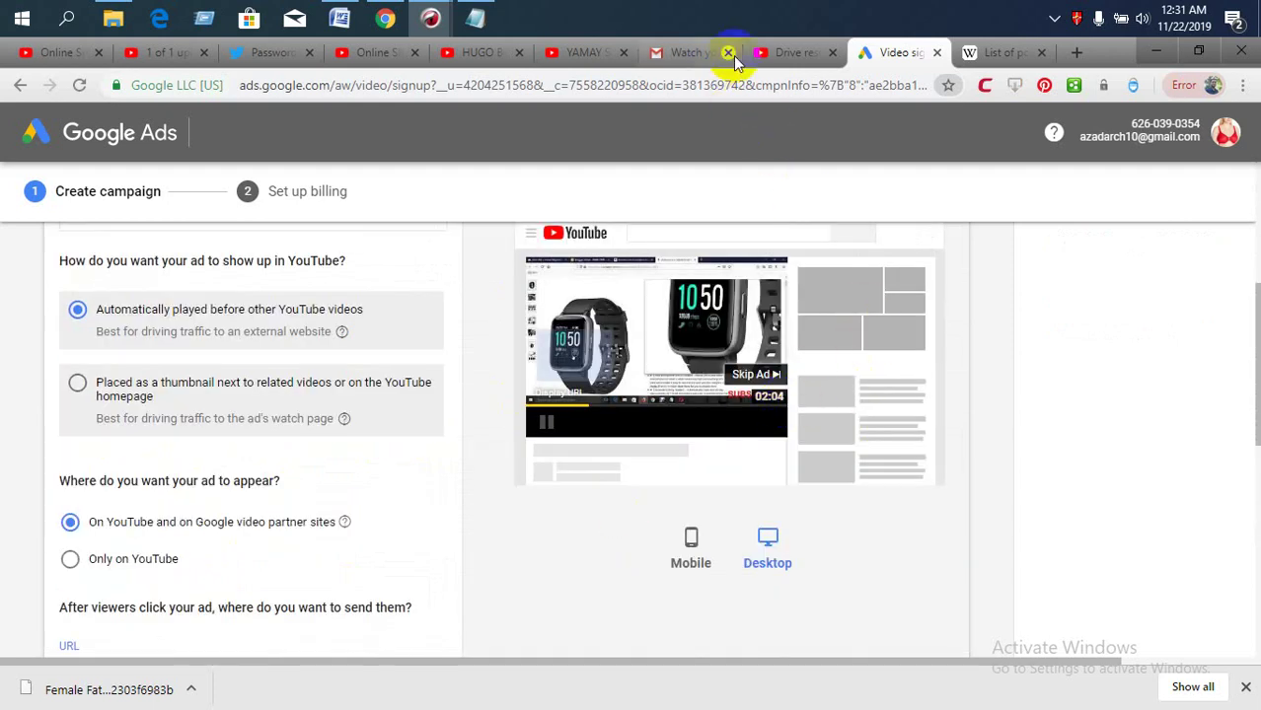
Use the HUGO BOSS Orange watch video's URL as the ad's destination and confirm the Video ad section
left_click(577, 57)
left_click(472, 53)
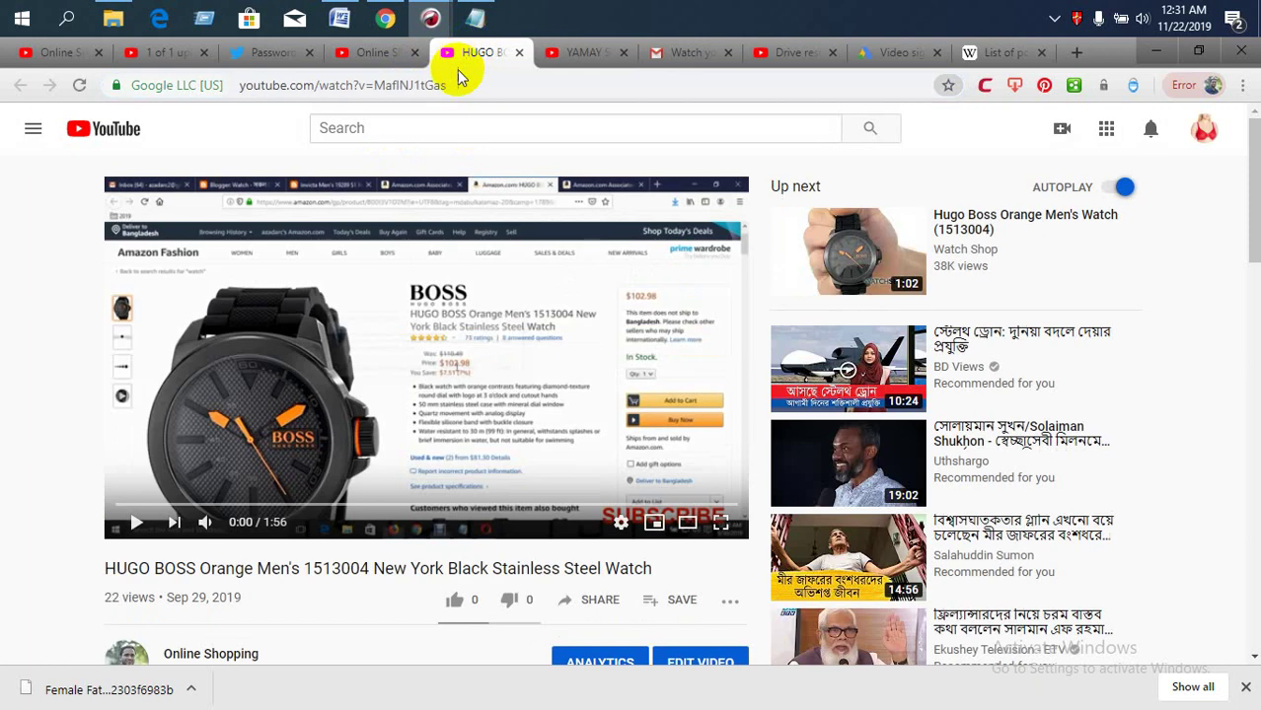
left_click(635, 85)
left_click(906, 52)
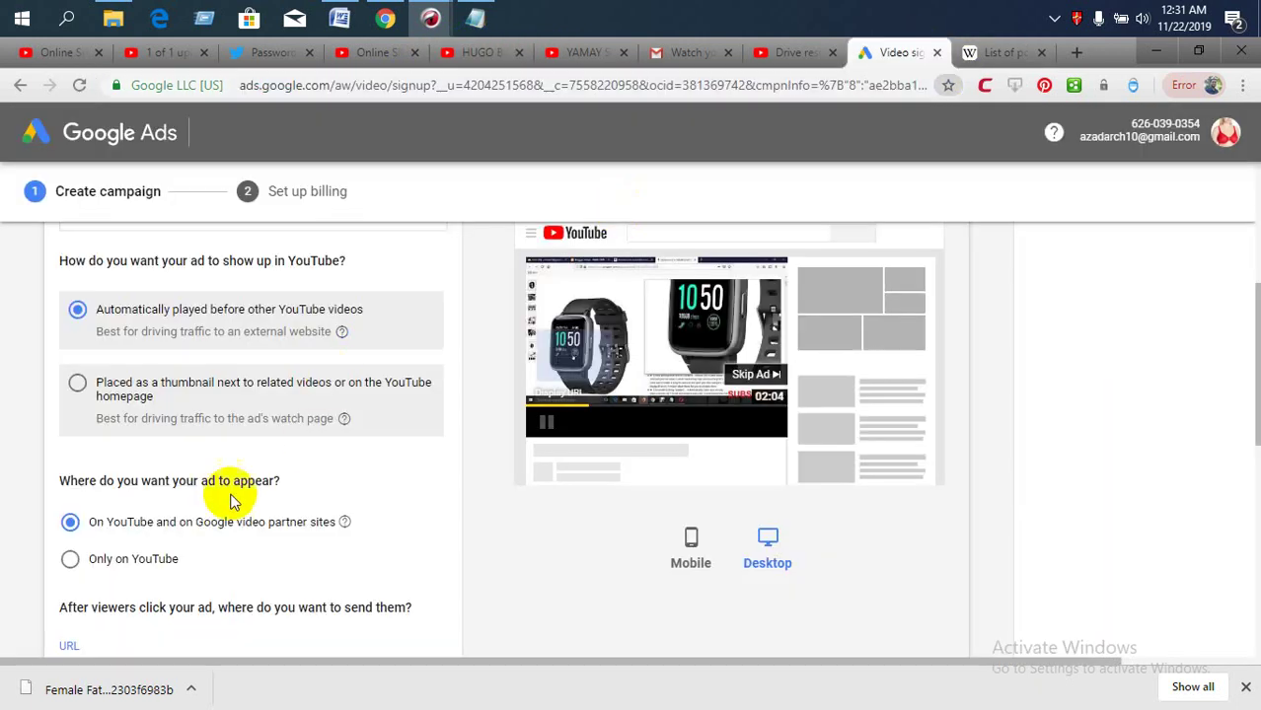
scroll(181, 493, "down", 2)
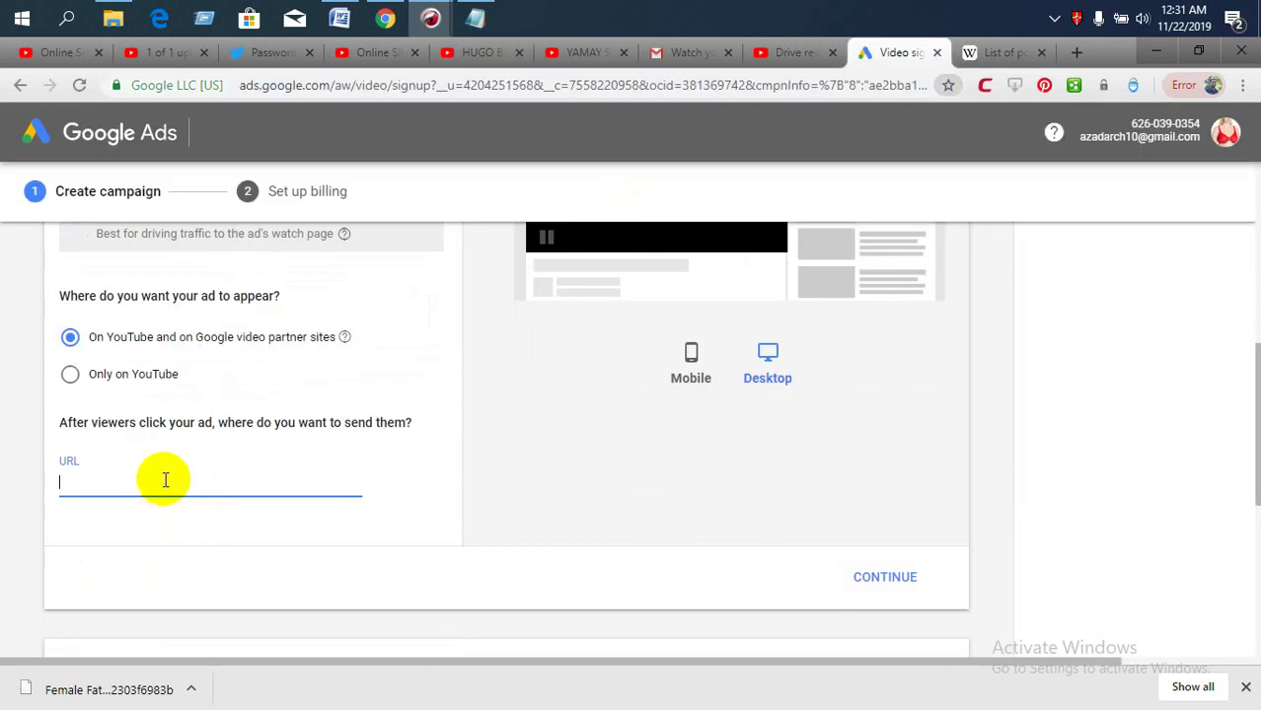
key("ctrl+v")
left_click(856, 580)
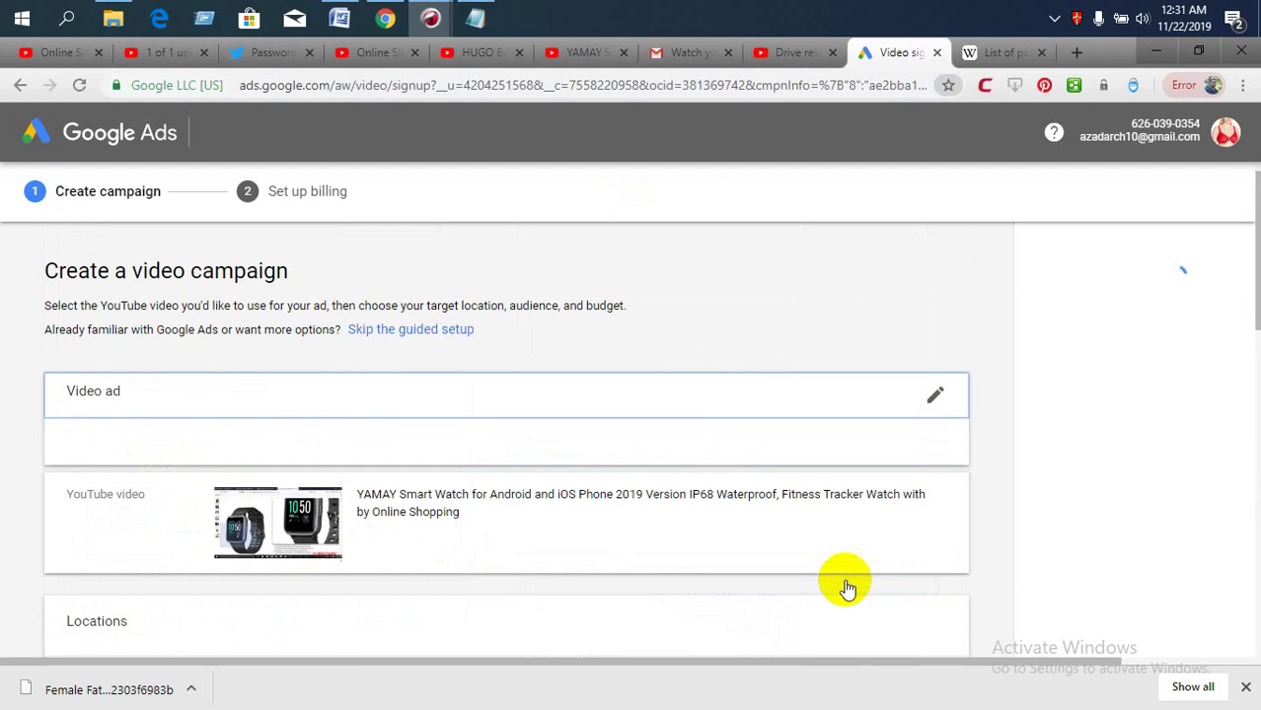
Target postal code 34446 in Florida, United States, and confirm the Locations section
scroll(670, 472, "down", 5)
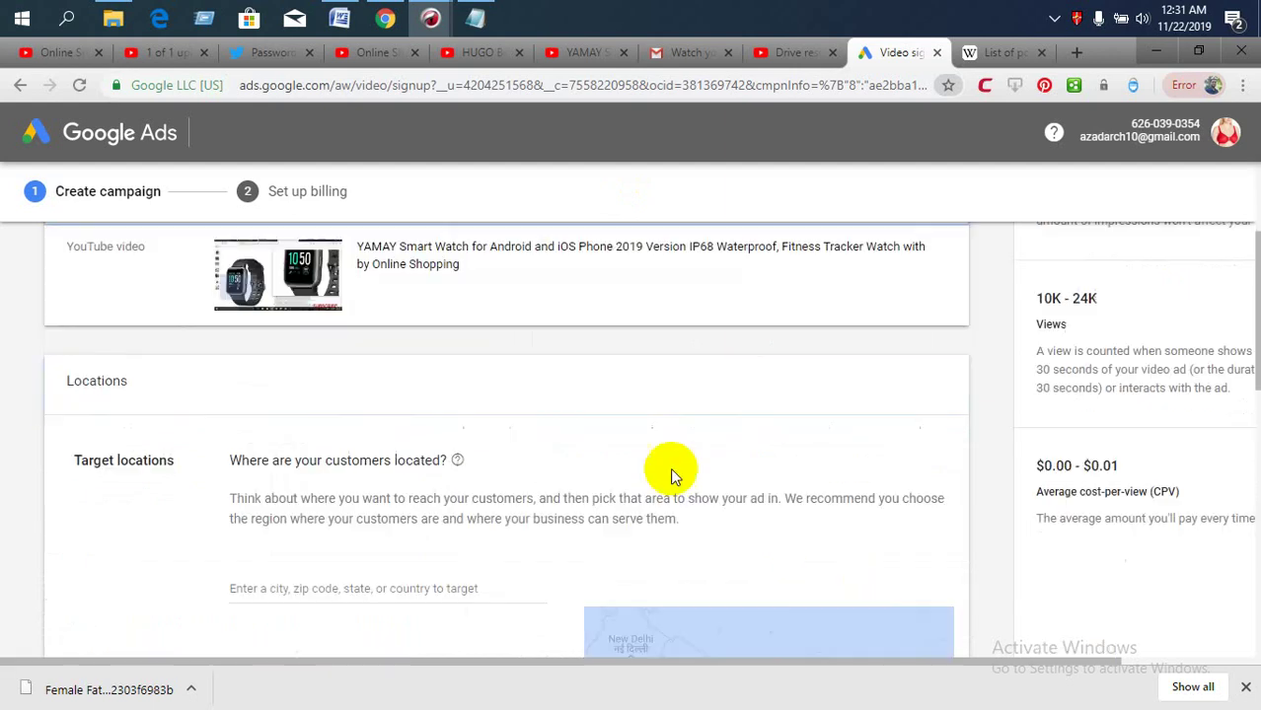
scroll(306, 379, "up", 1)
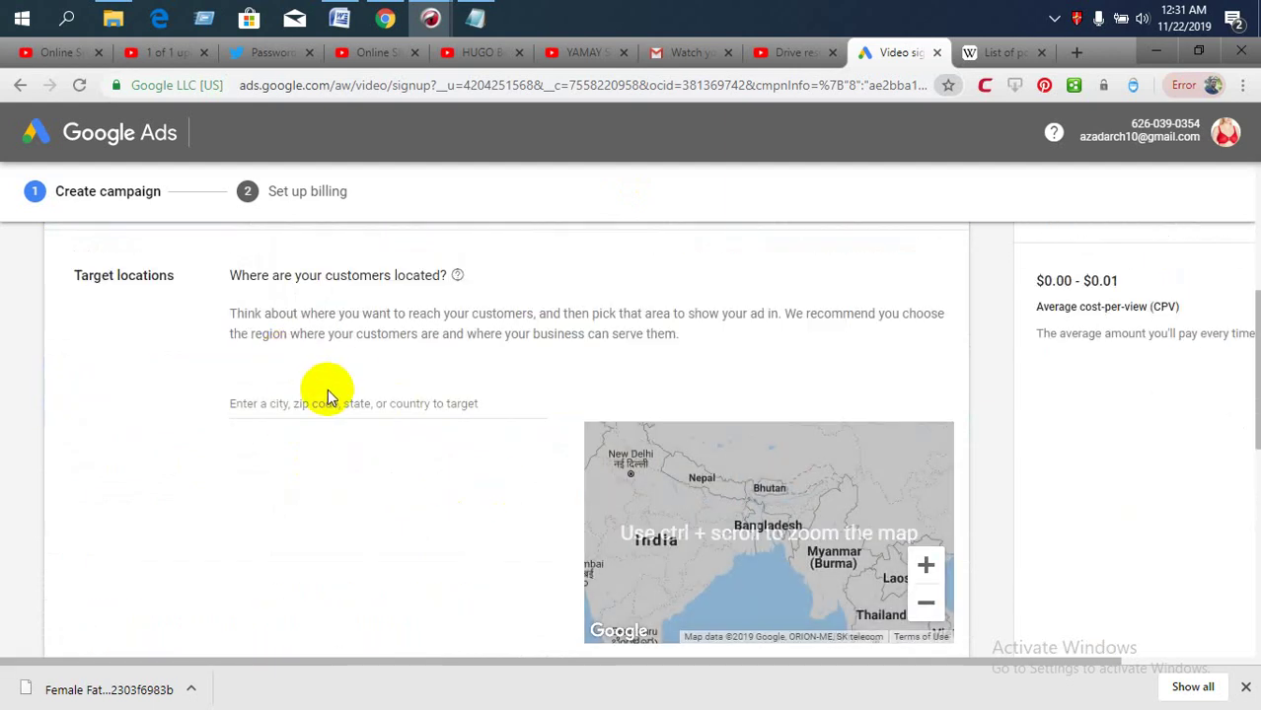
left_click(325, 401)
scroll(478, 424, "down", 4)
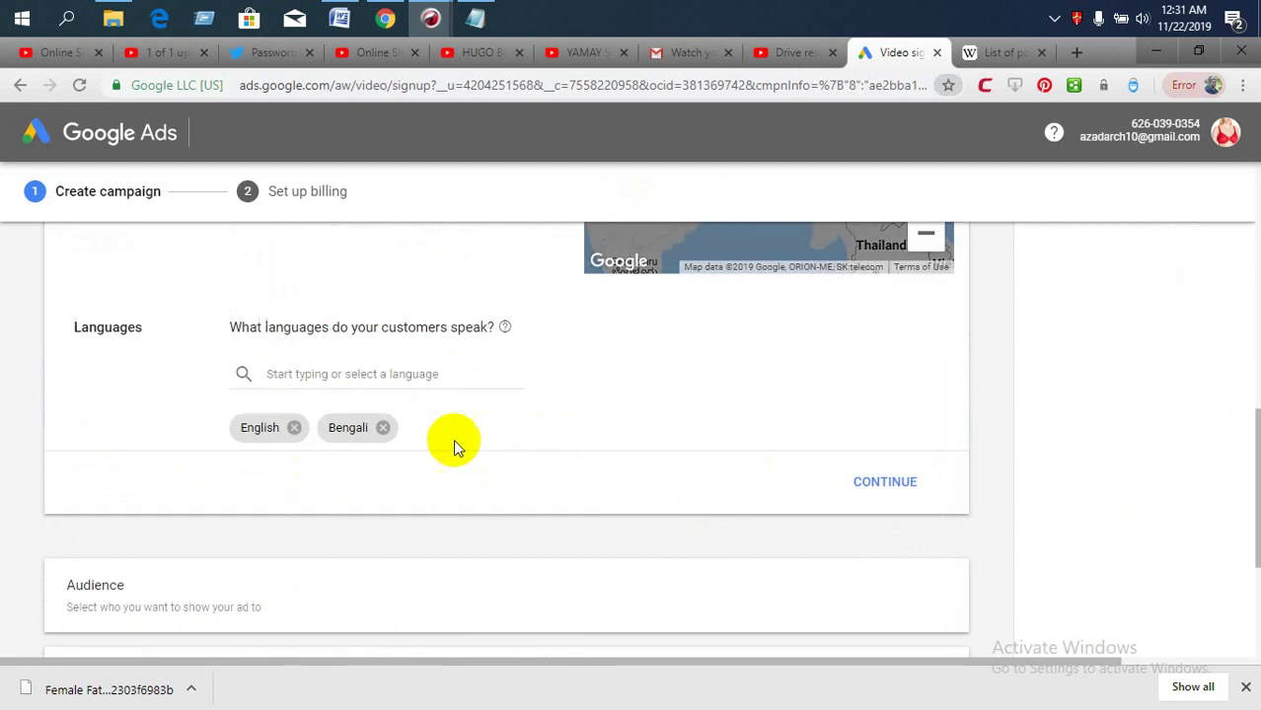
left_click(888, 484)
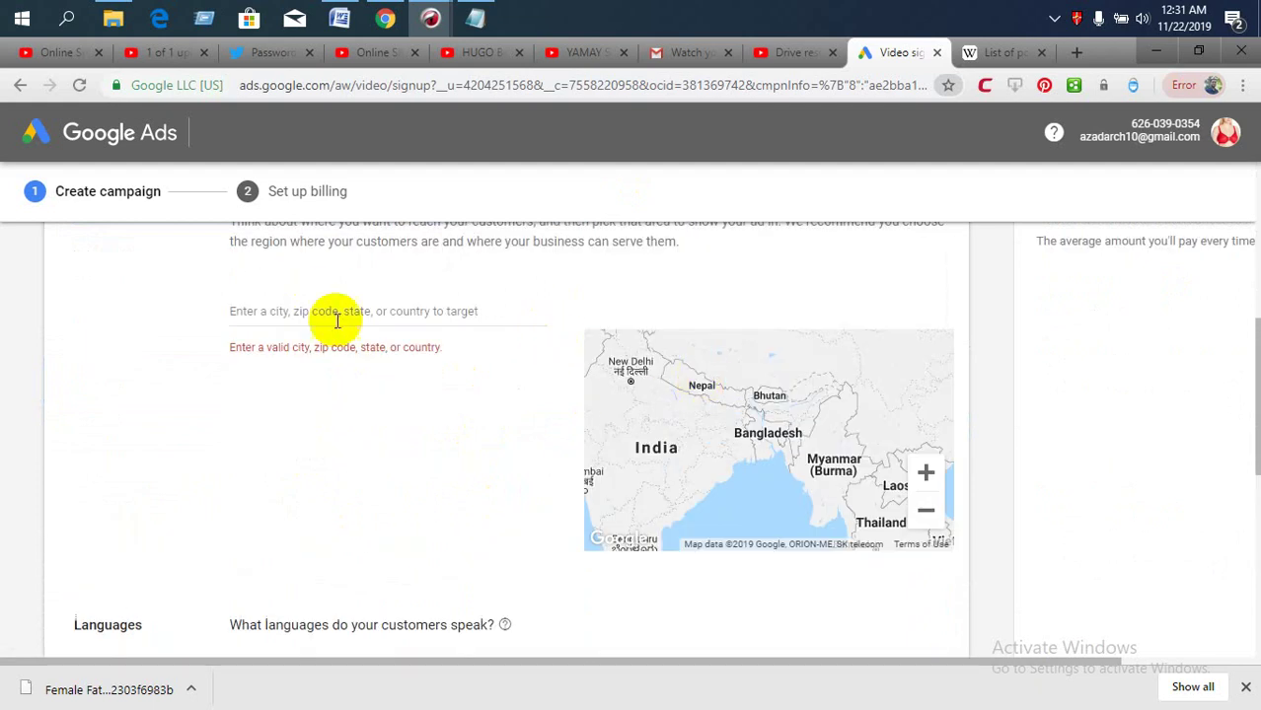
type("a")
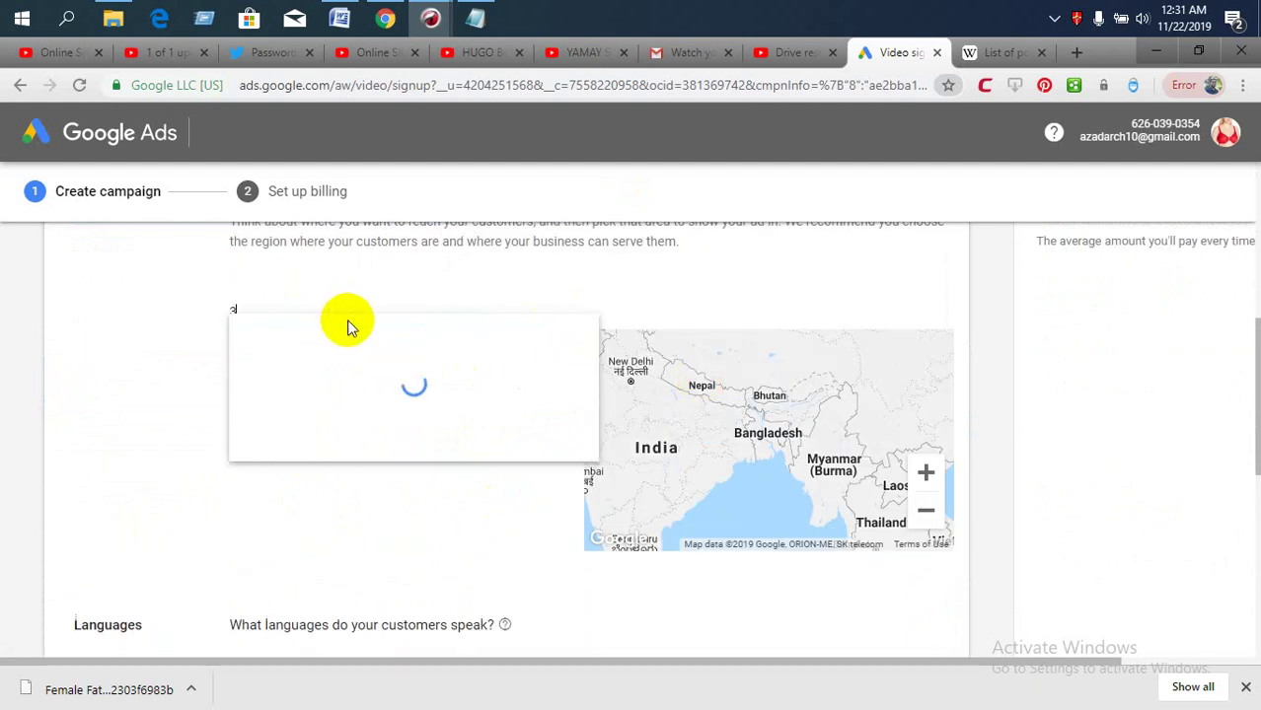
type("4446")
left_click(360, 355)
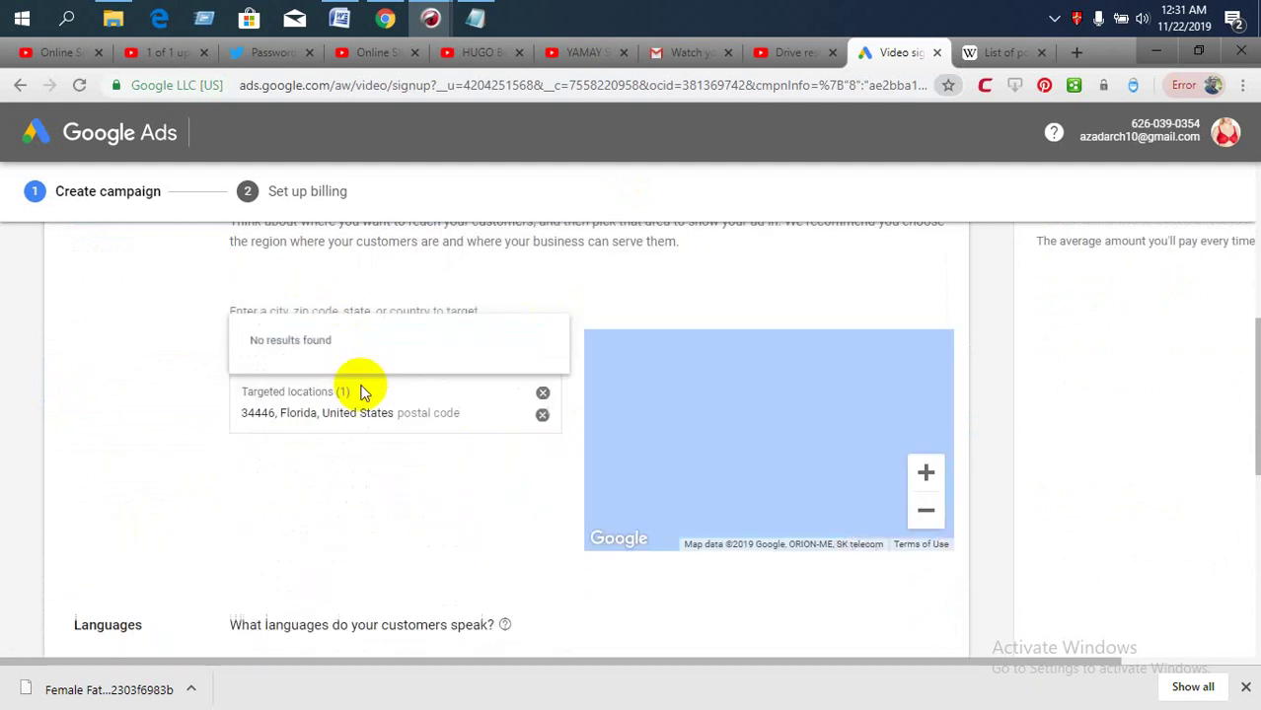
scroll(947, 515, "down", 2)
left_click(877, 600)
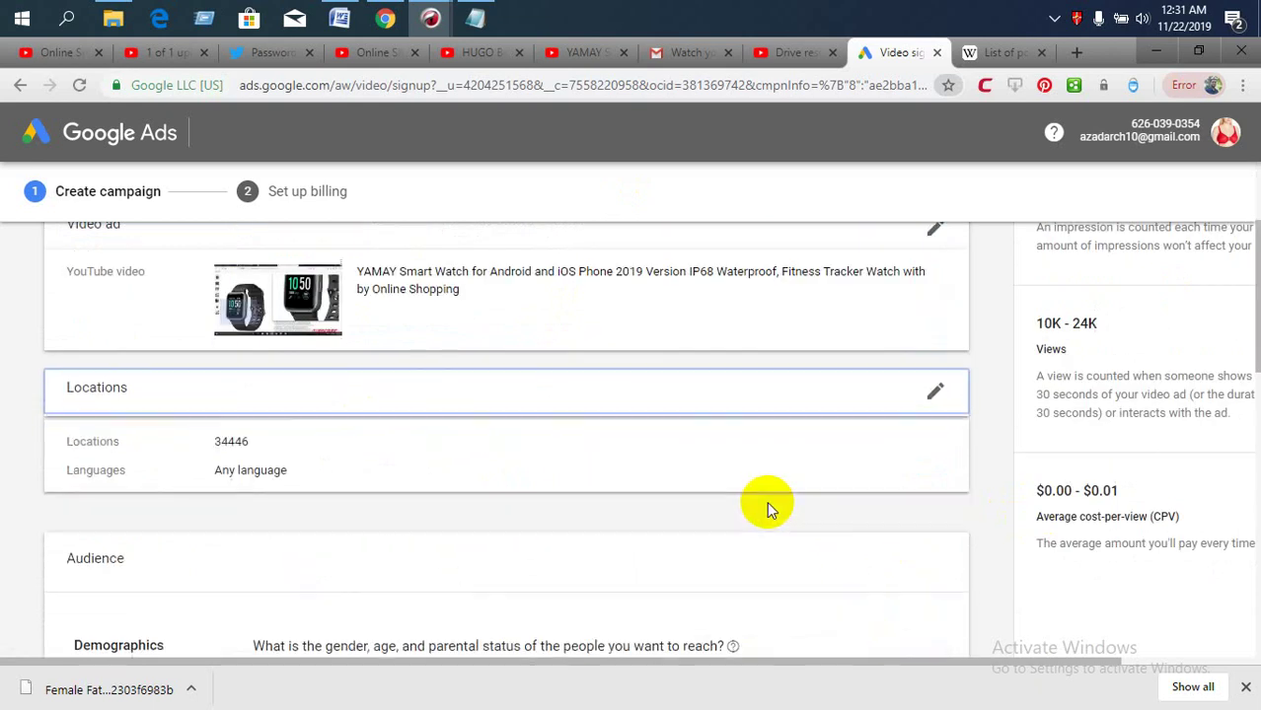
Look through the Audience section's demographics and customer intent categories
scroll(360, 503, "down", 10)
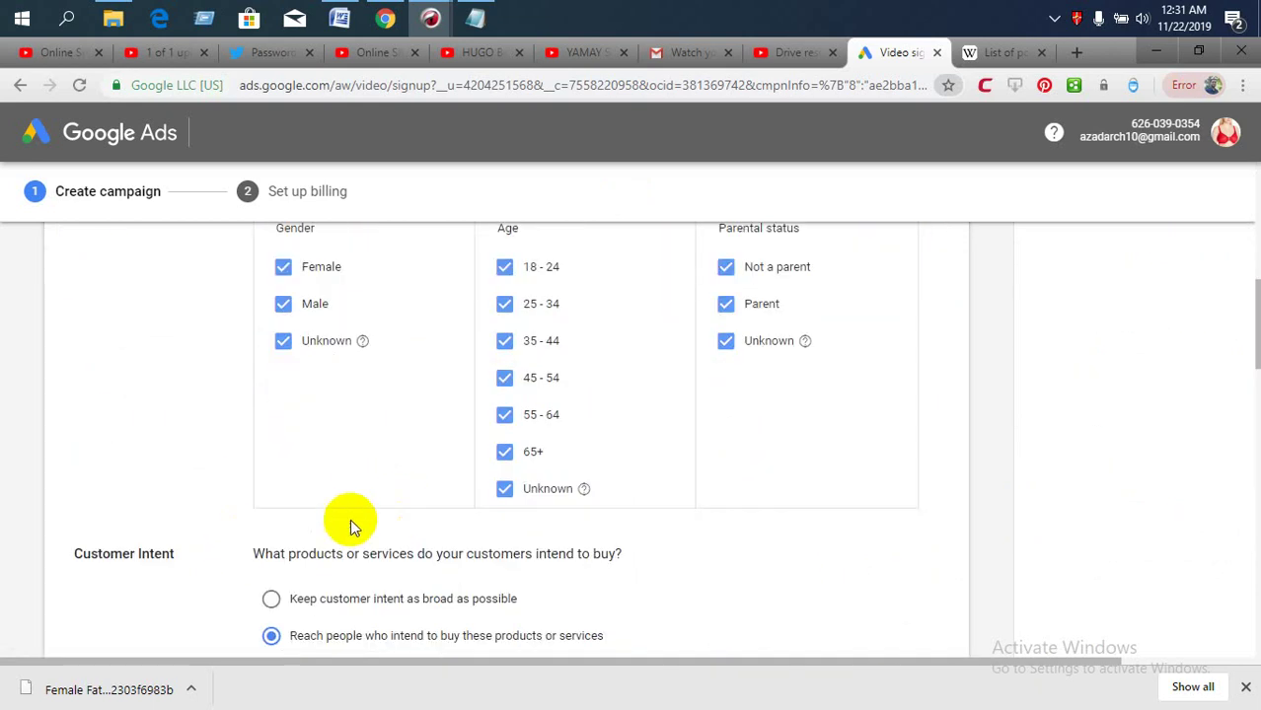
scroll(385, 552, "down", 4)
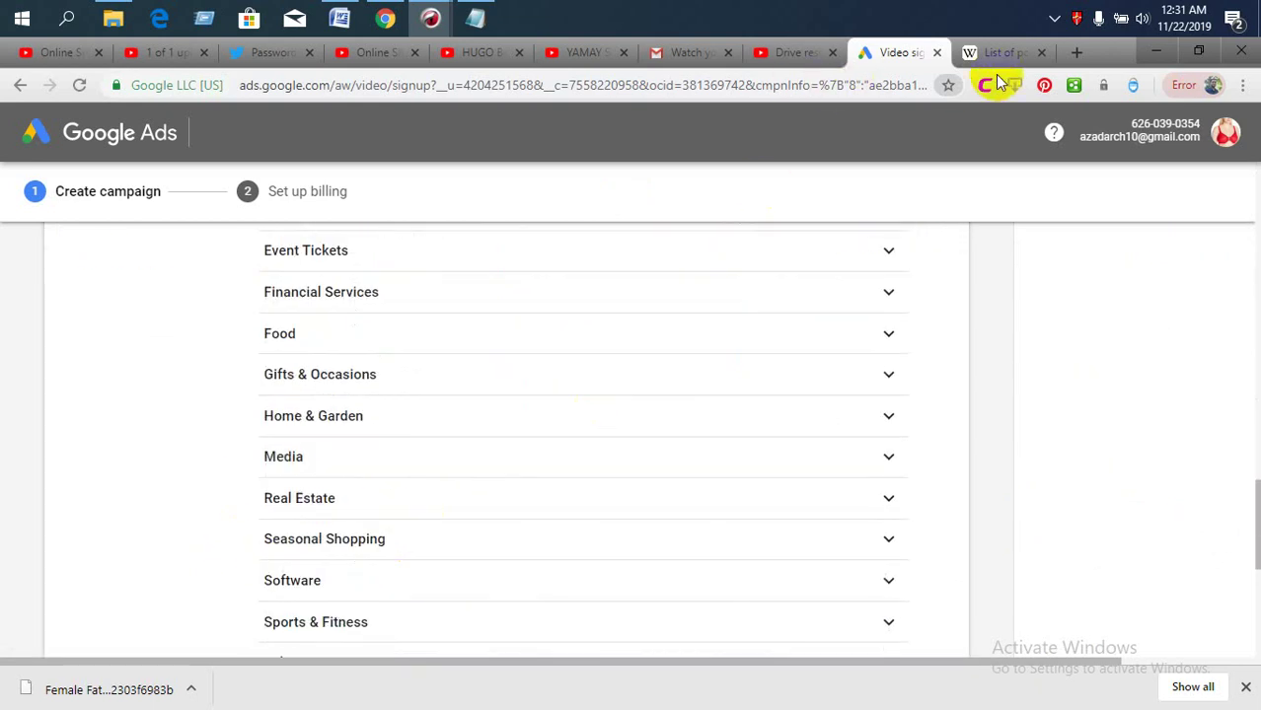